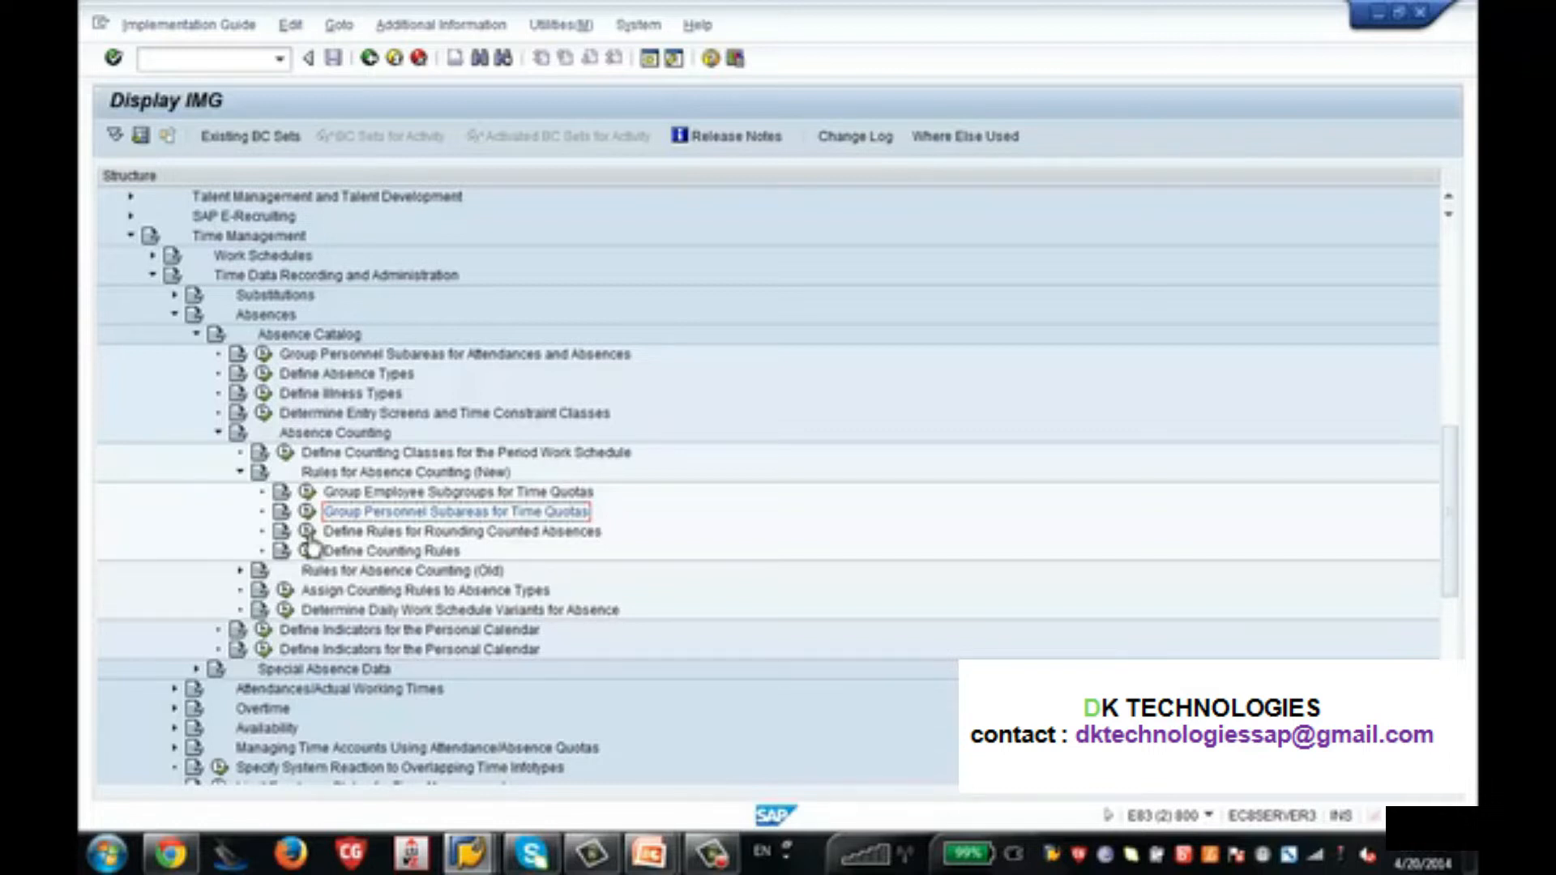
# Open the rules for rounding counted absences and review the limits and target value of Zenith rounding rule 35.
pyautogui.click(306, 531)
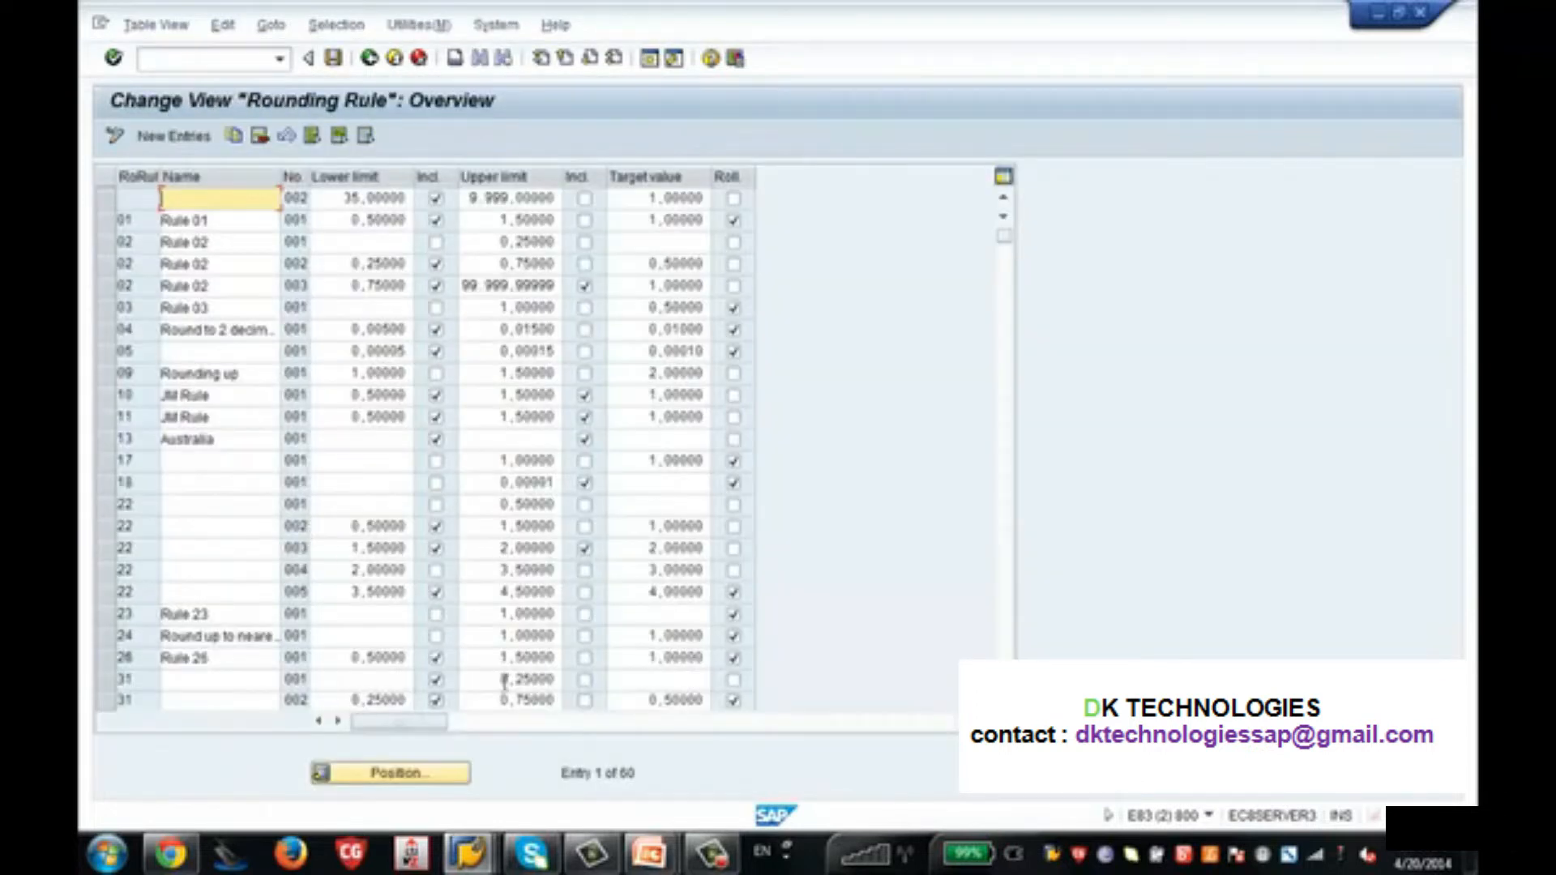
pyautogui.click(1002, 542)
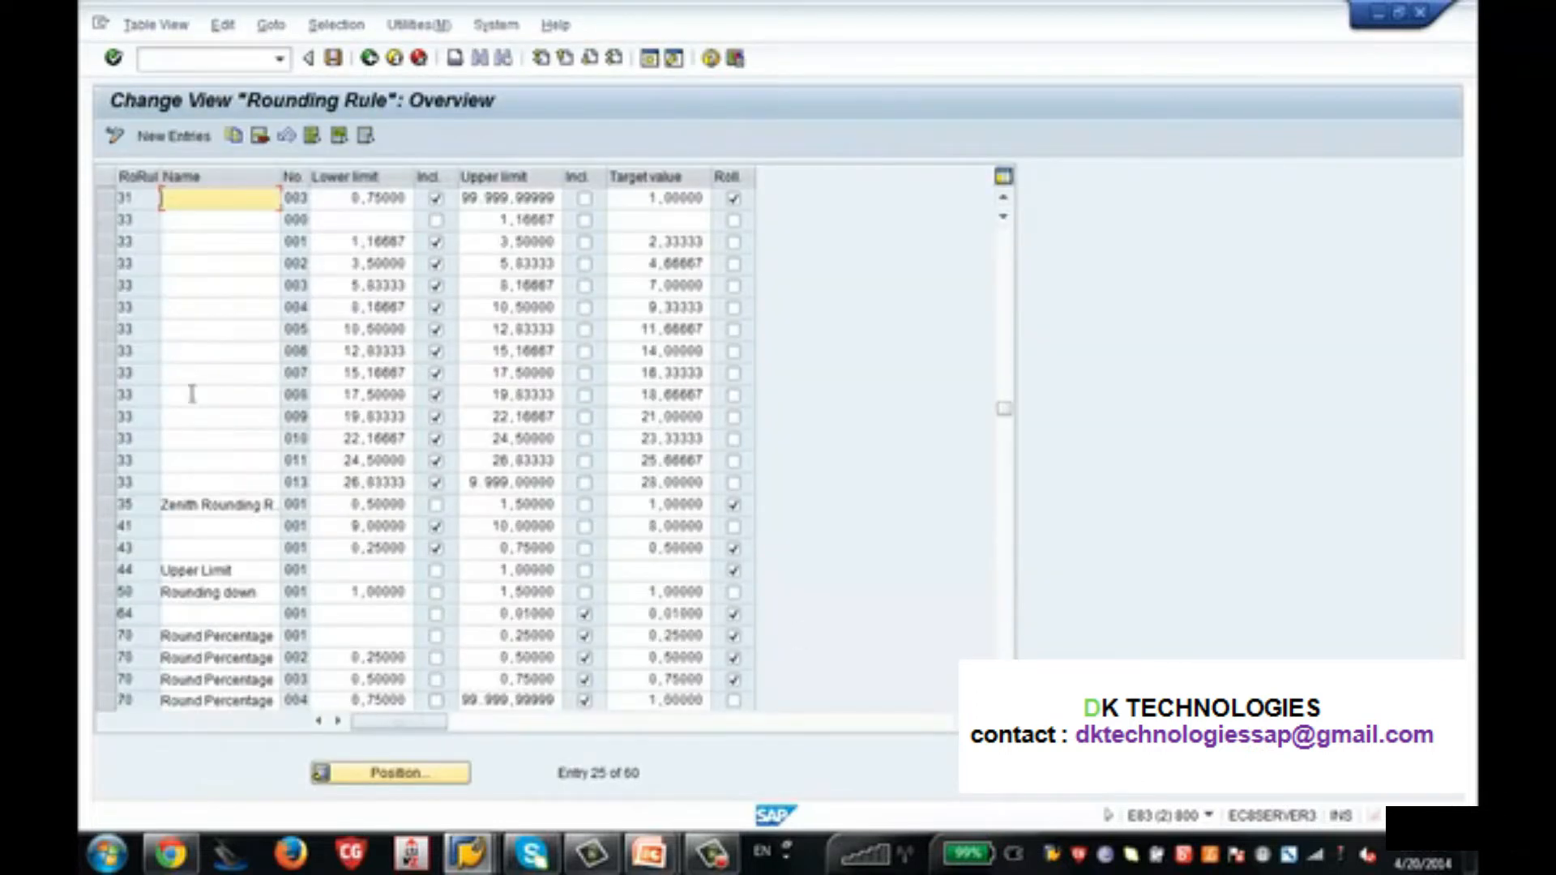
pyautogui.click(102, 507)
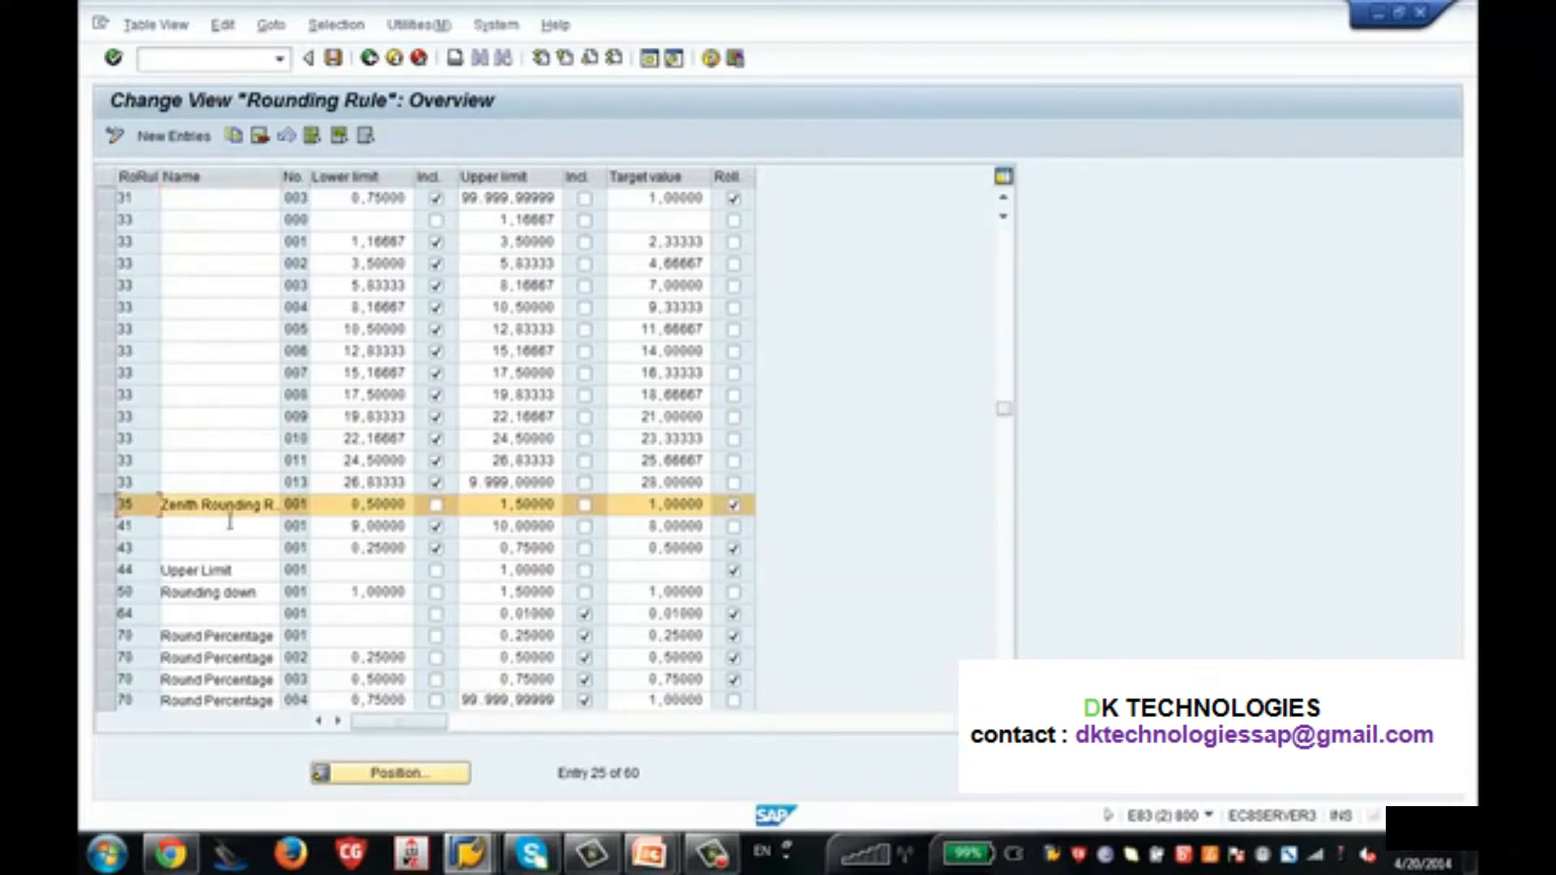
pyautogui.click(362, 500)
pyautogui.click(526, 507)
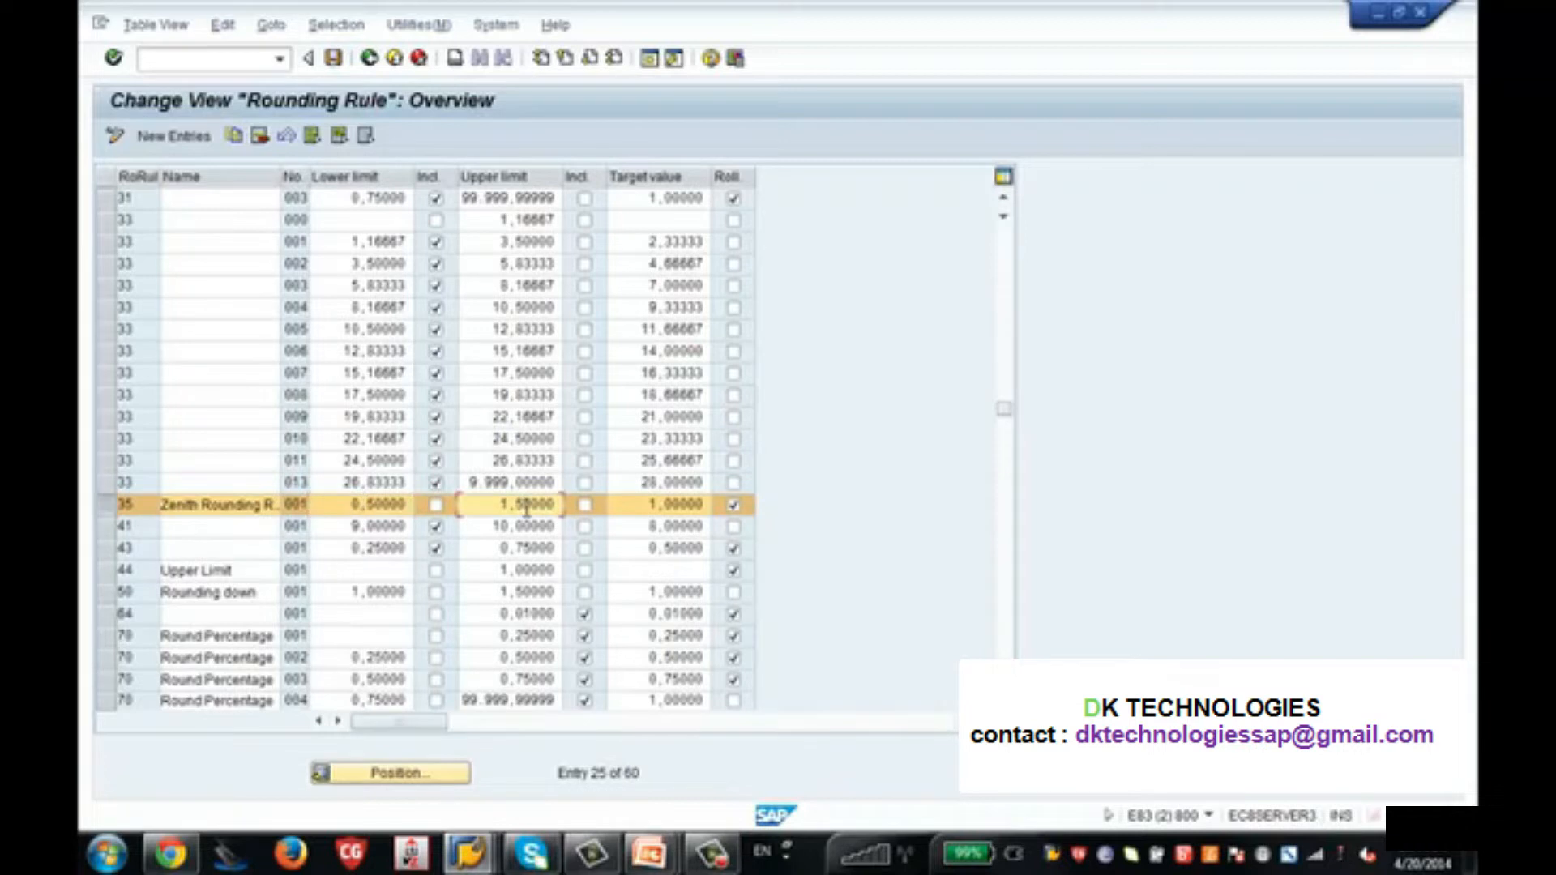
pyautogui.click(675, 504)
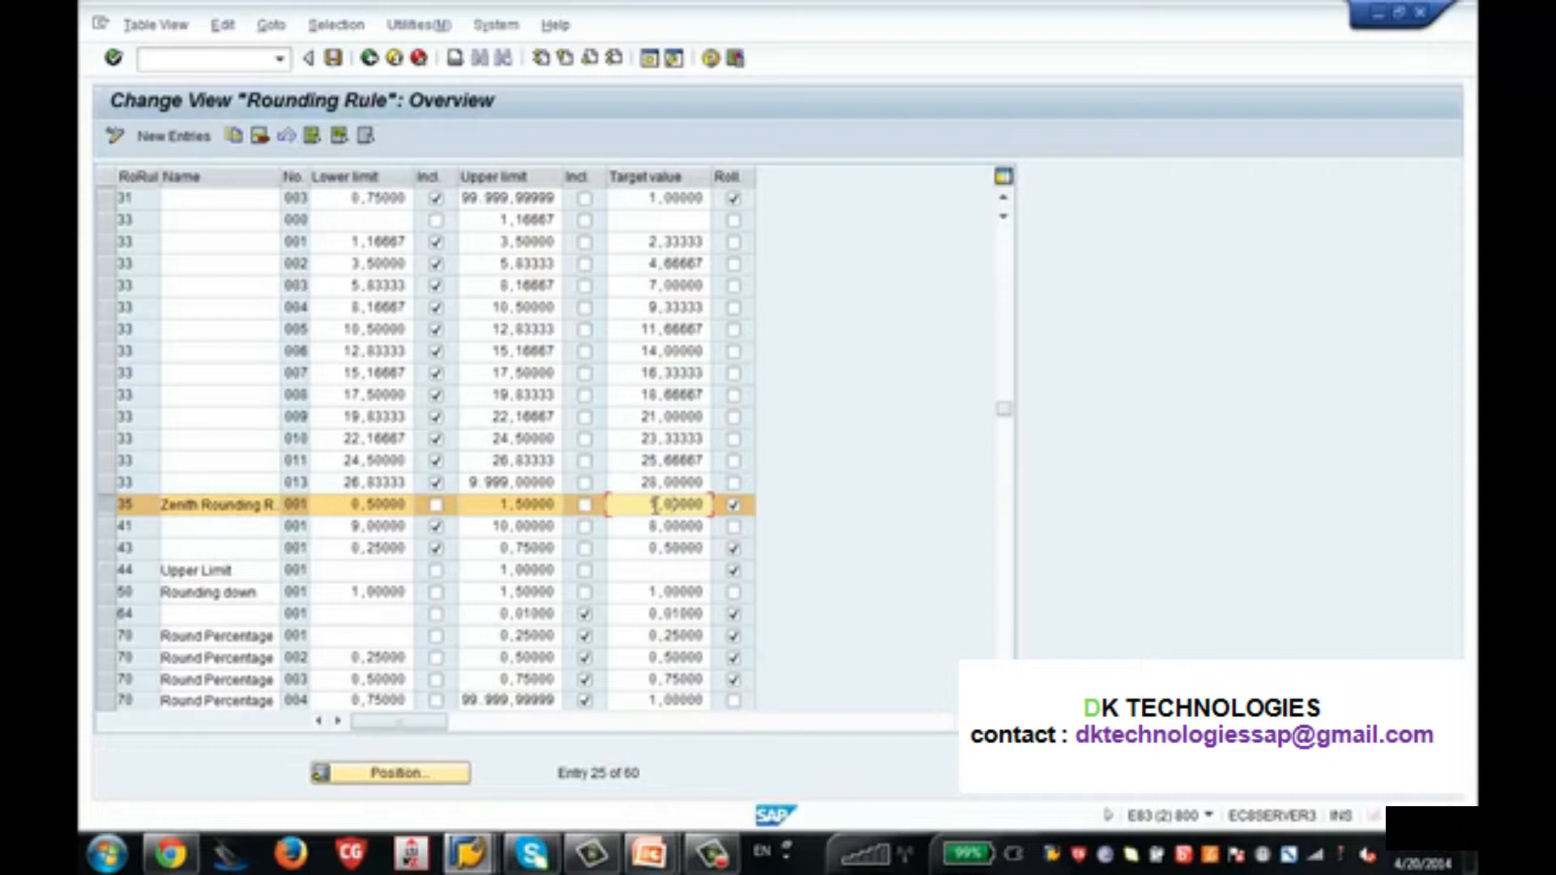
pyautogui.click(366, 506)
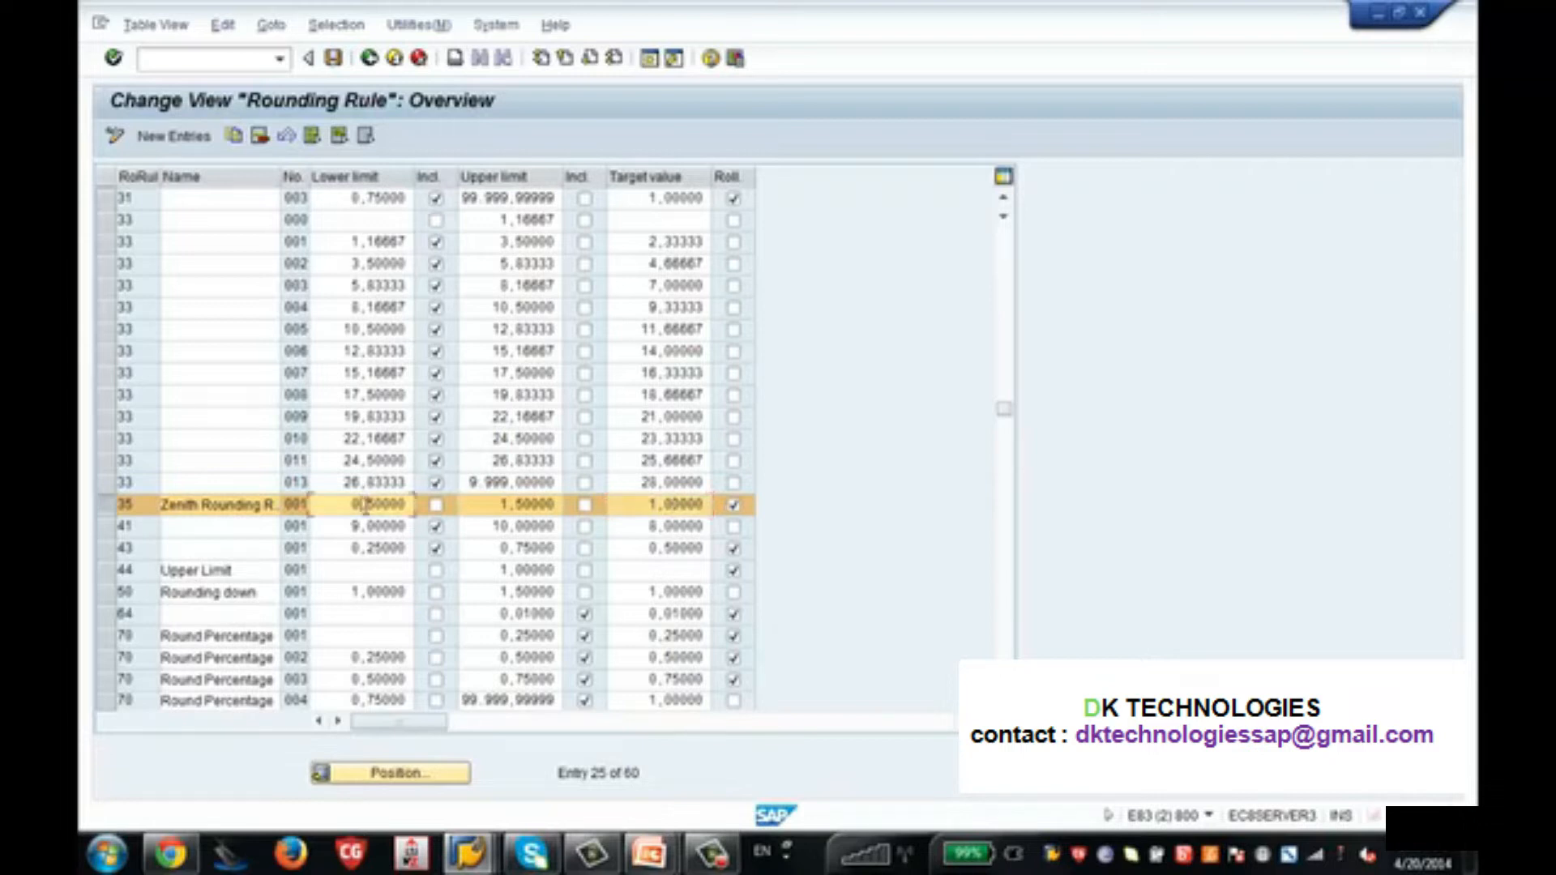
pyautogui.click(666, 504)
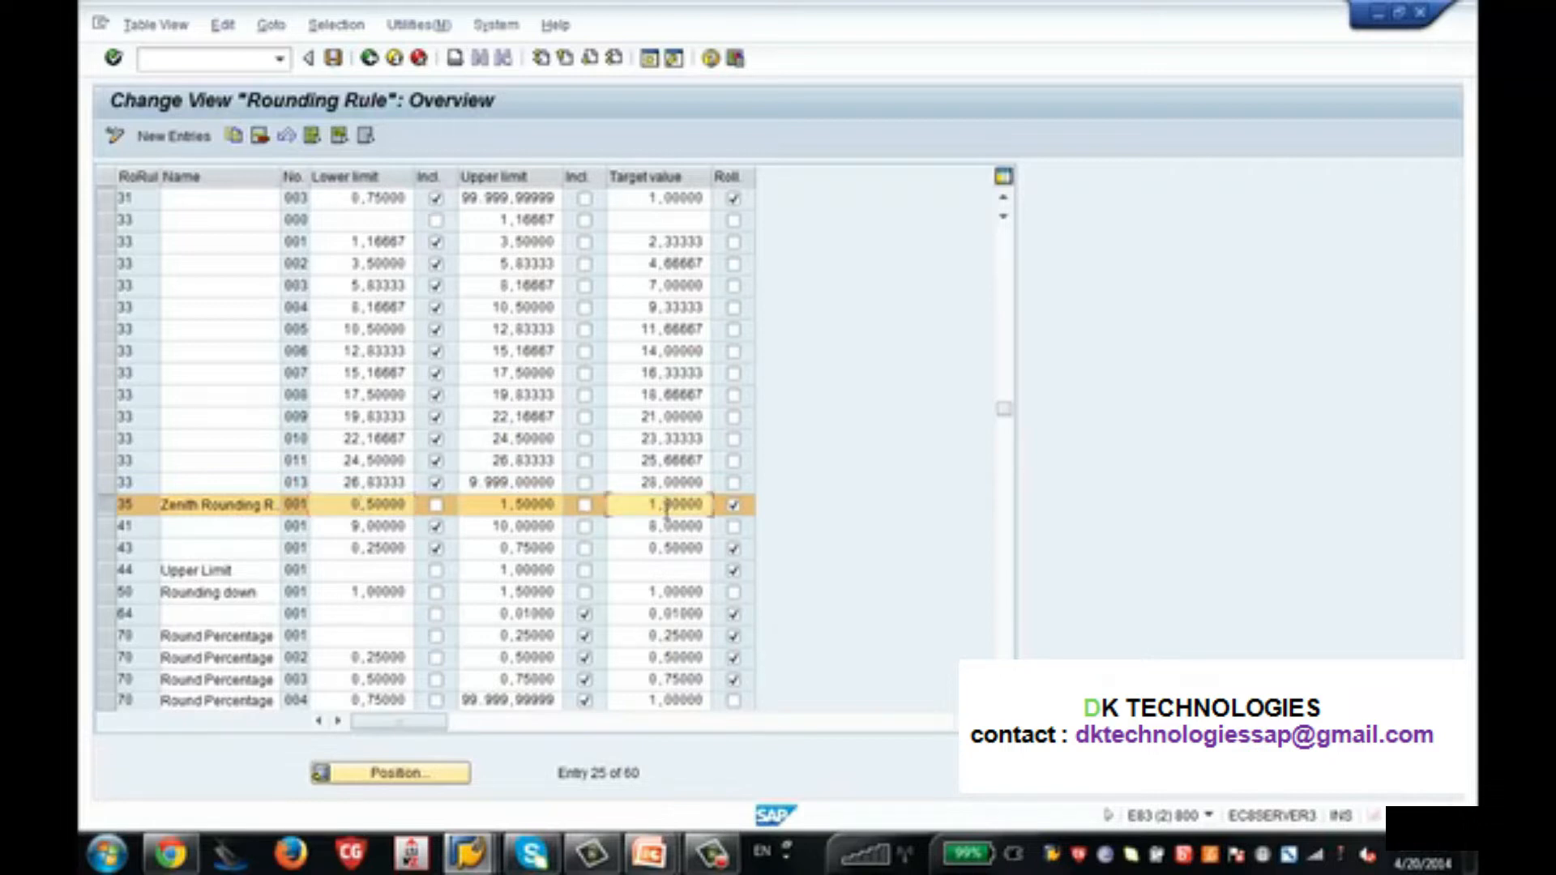
pyautogui.click(369, 58)
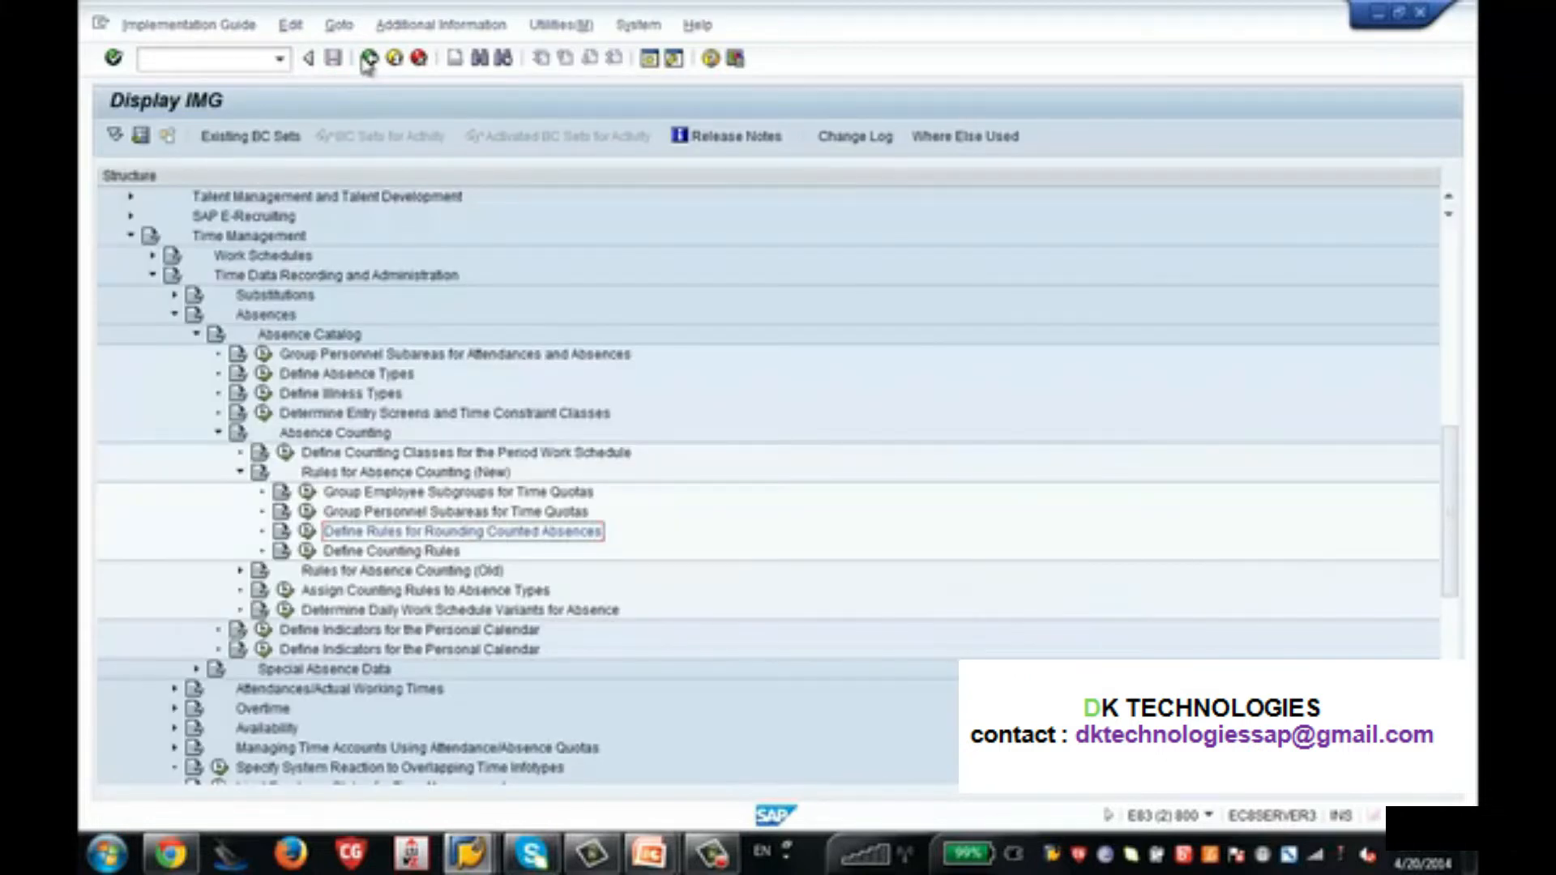
# Open the Define Counting Rules activity and position the list at ES grouping 1 and PS grouping 09.
pyautogui.click(307, 551)
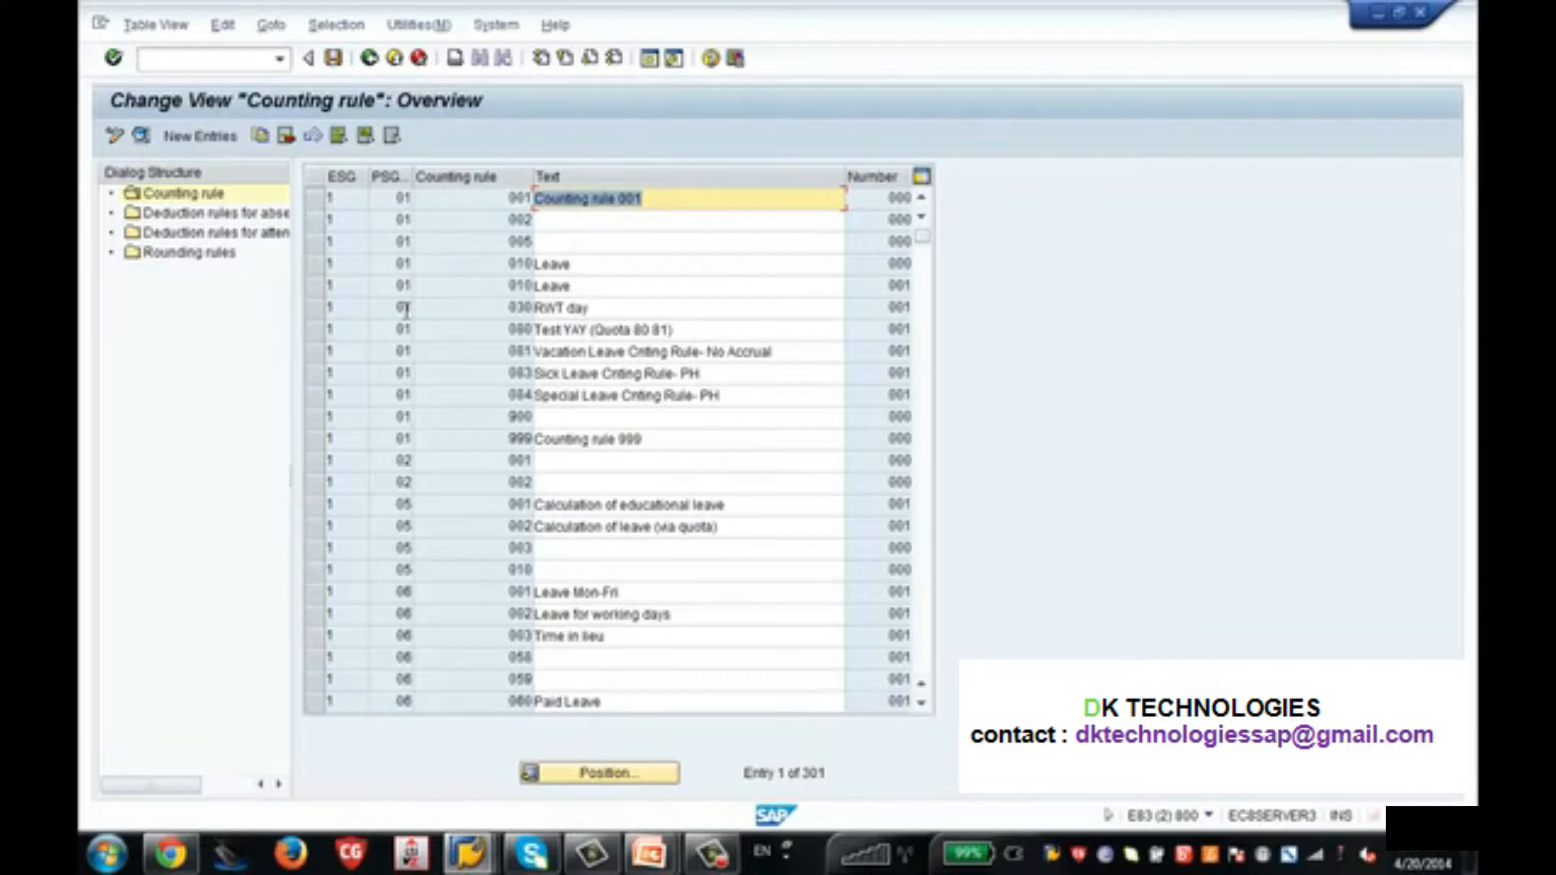
pyautogui.click(621, 780)
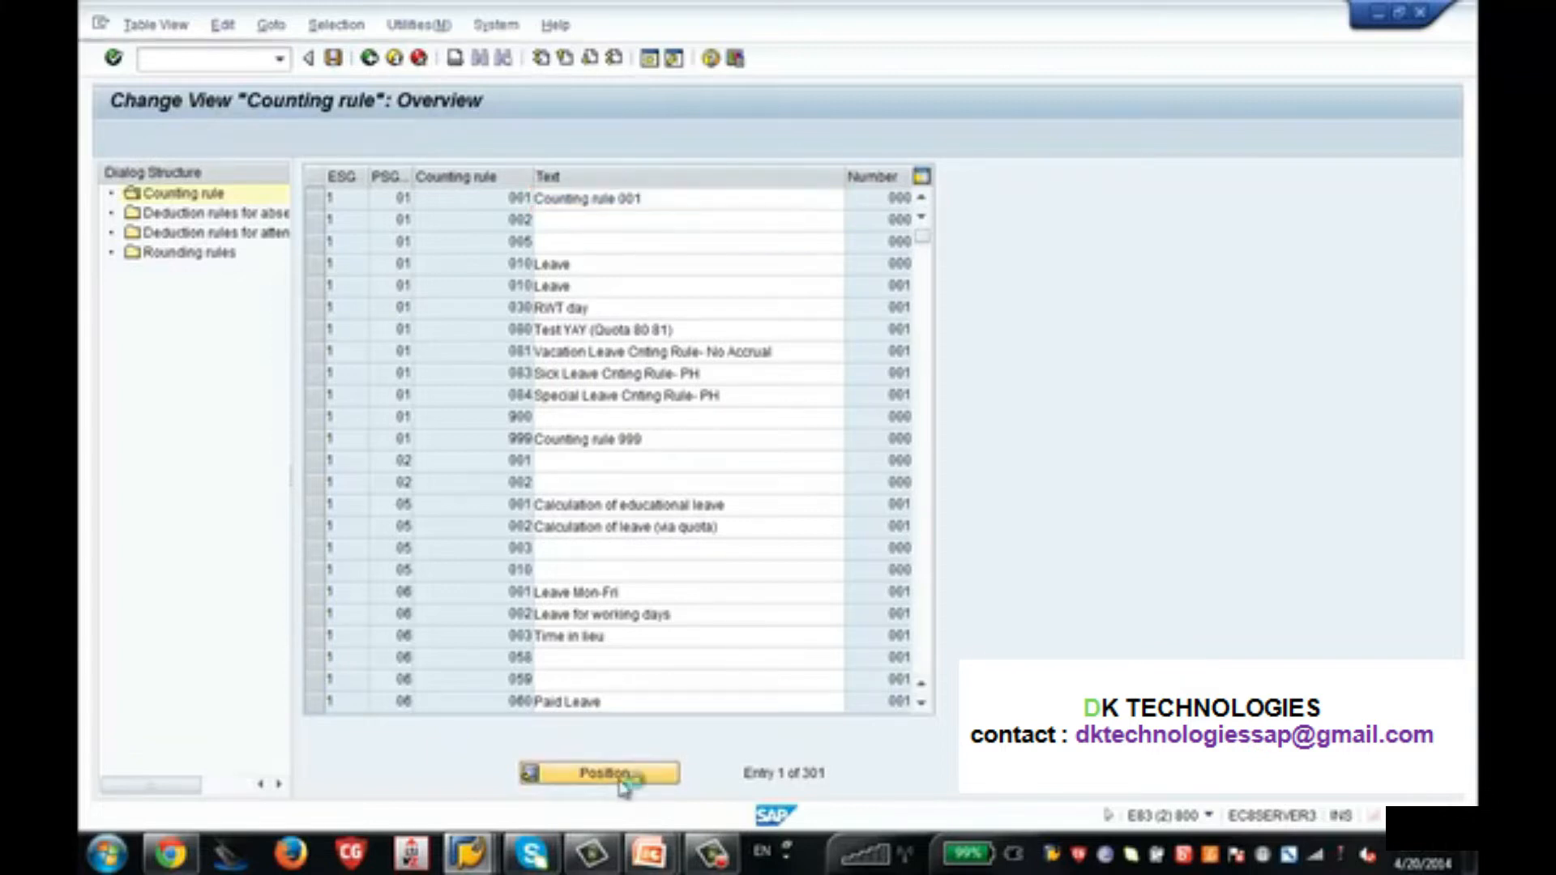
pyautogui.press('Return')
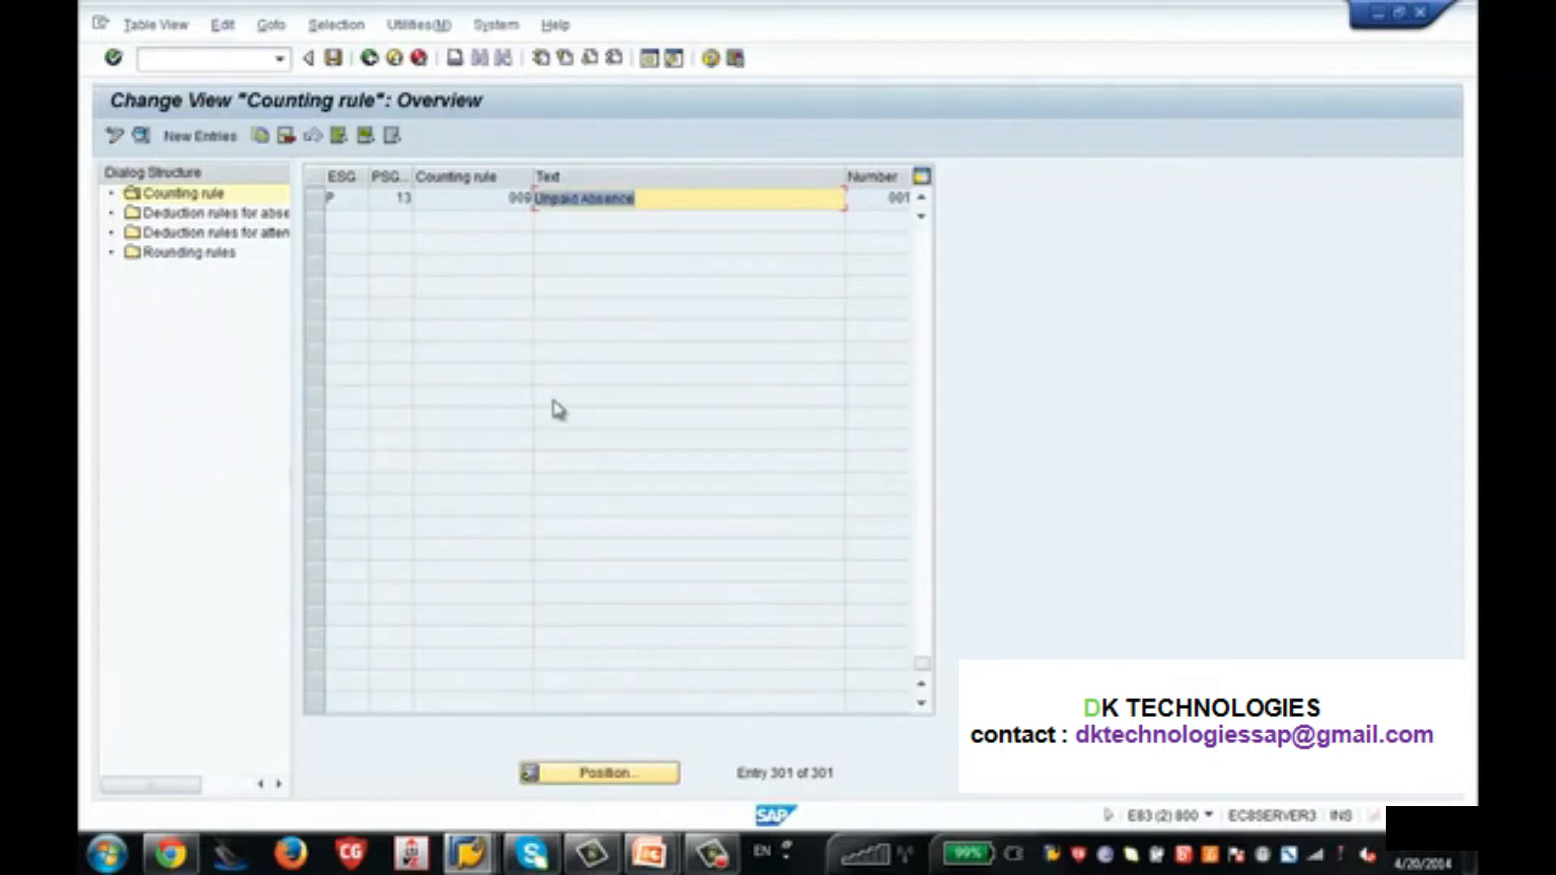
pyautogui.click(576, 771)
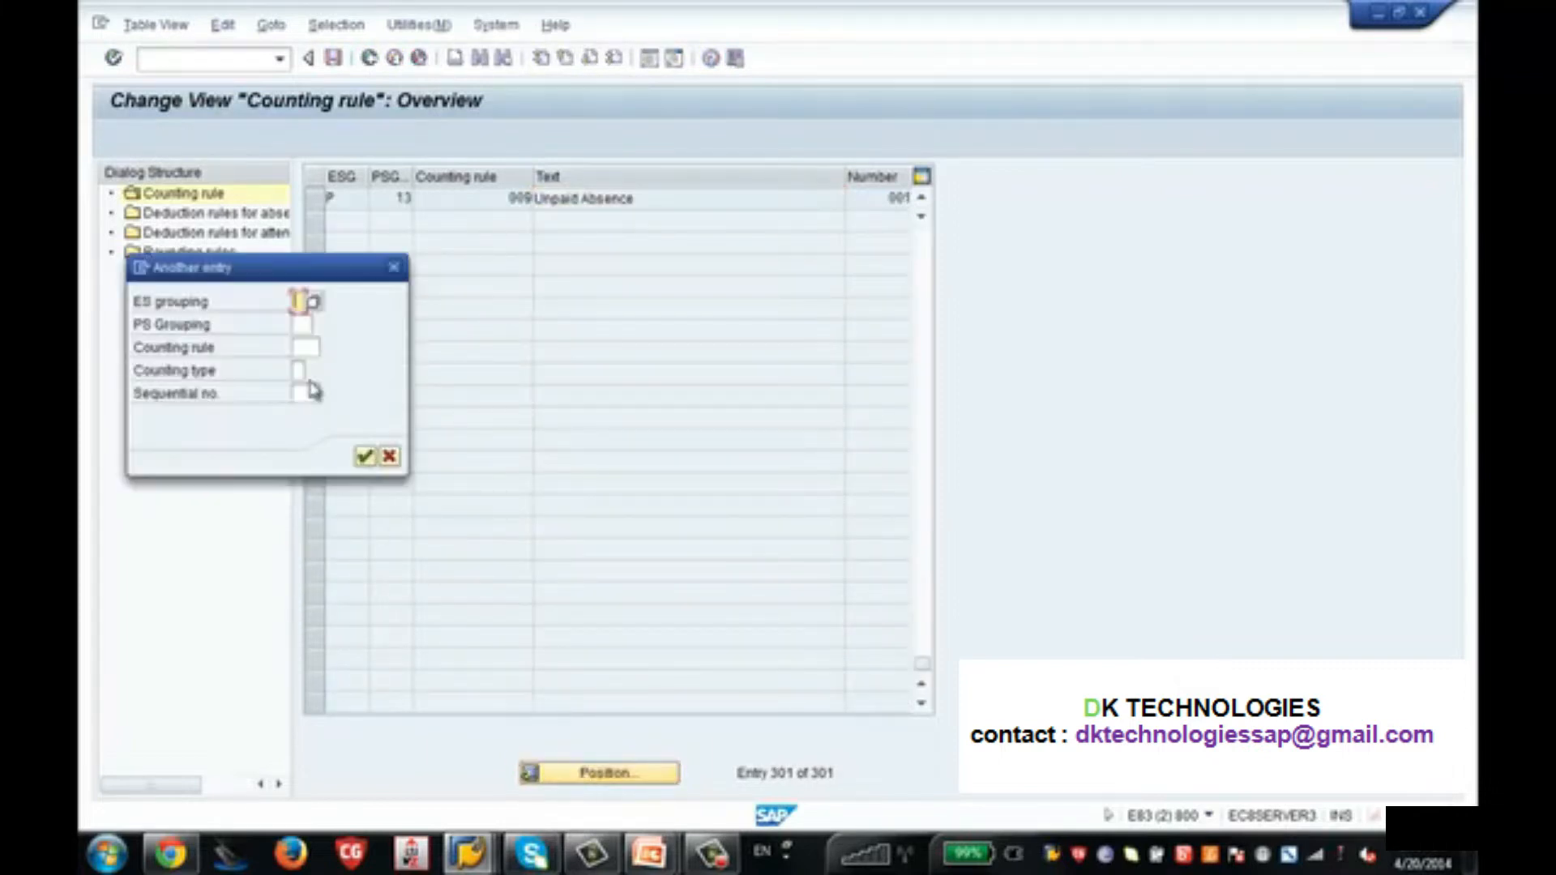
pyautogui.write('1')
pyautogui.click(305, 324)
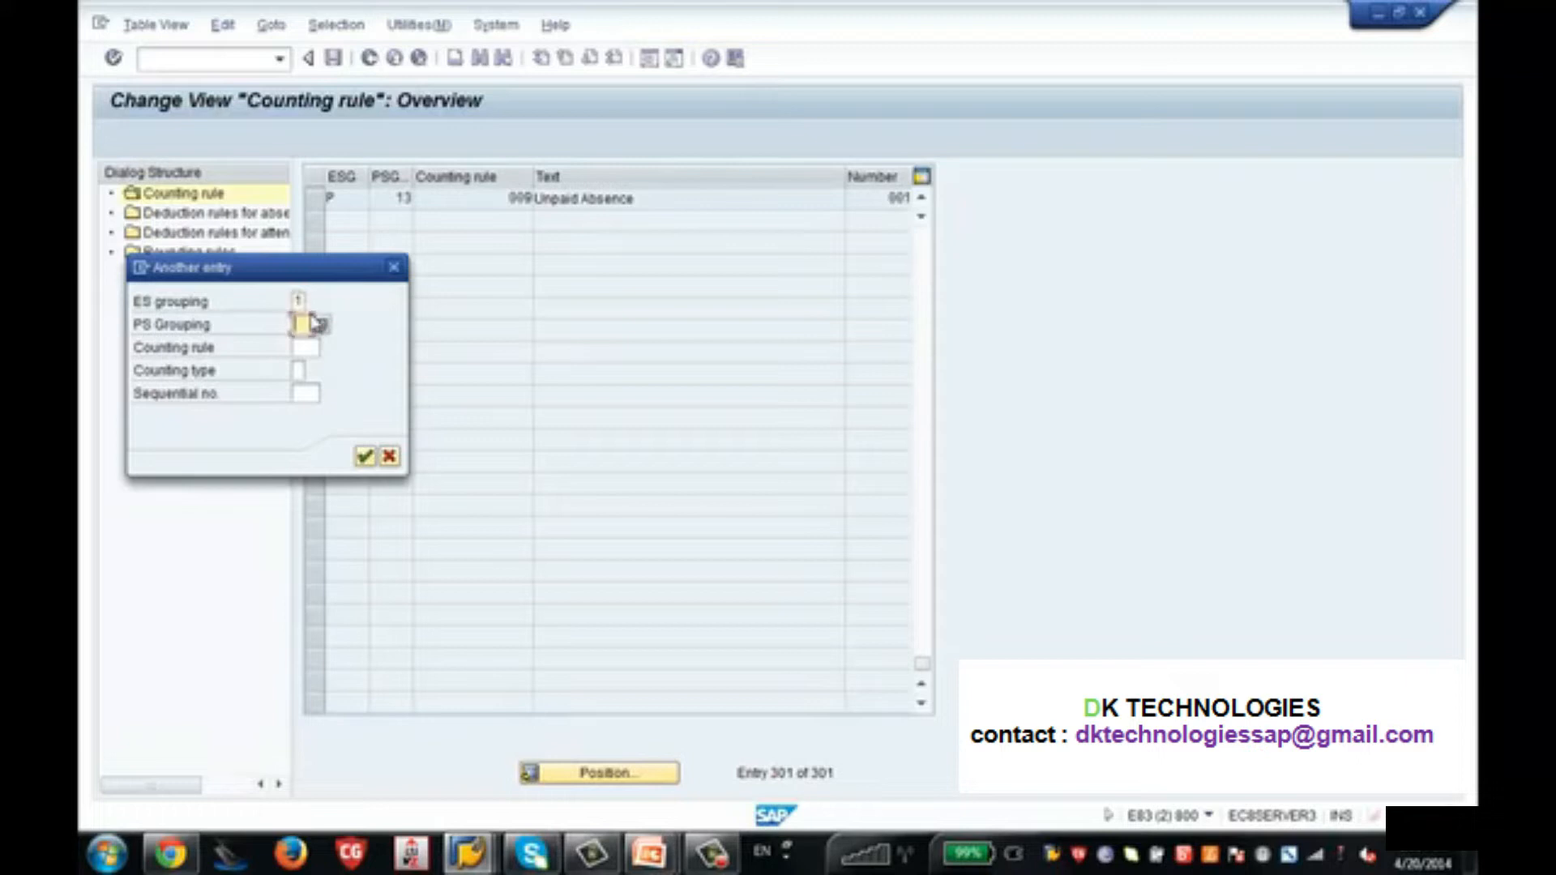
pyautogui.press('Return')
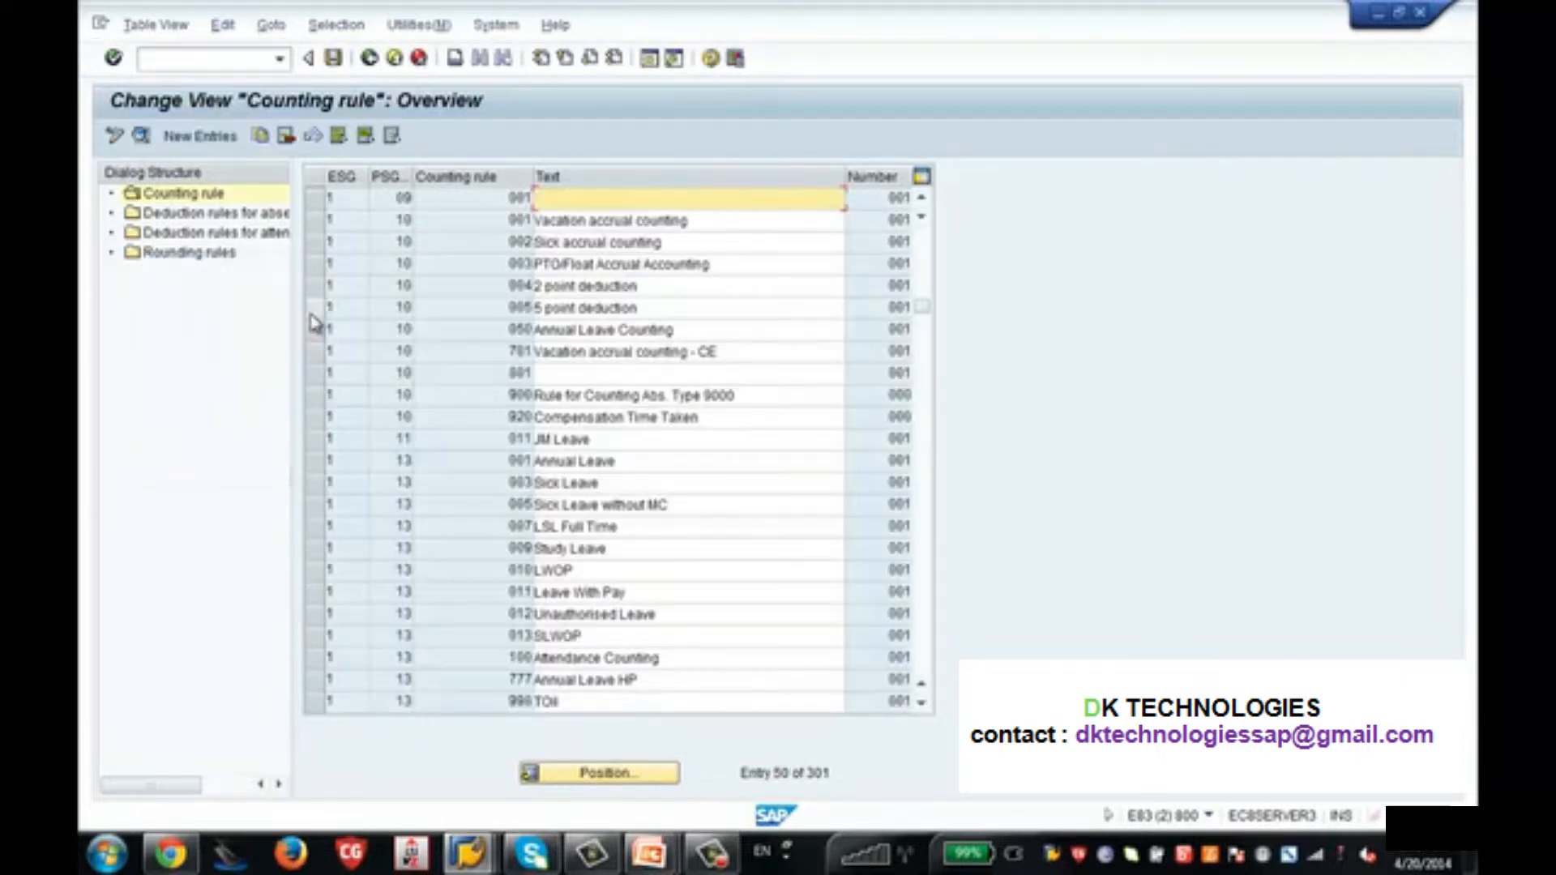
# Open the details of counting rule 001 for PS grouping 09 and review its applicability conditions and counting settings.
pyautogui.click(318, 201)
pyautogui.click(143, 136)
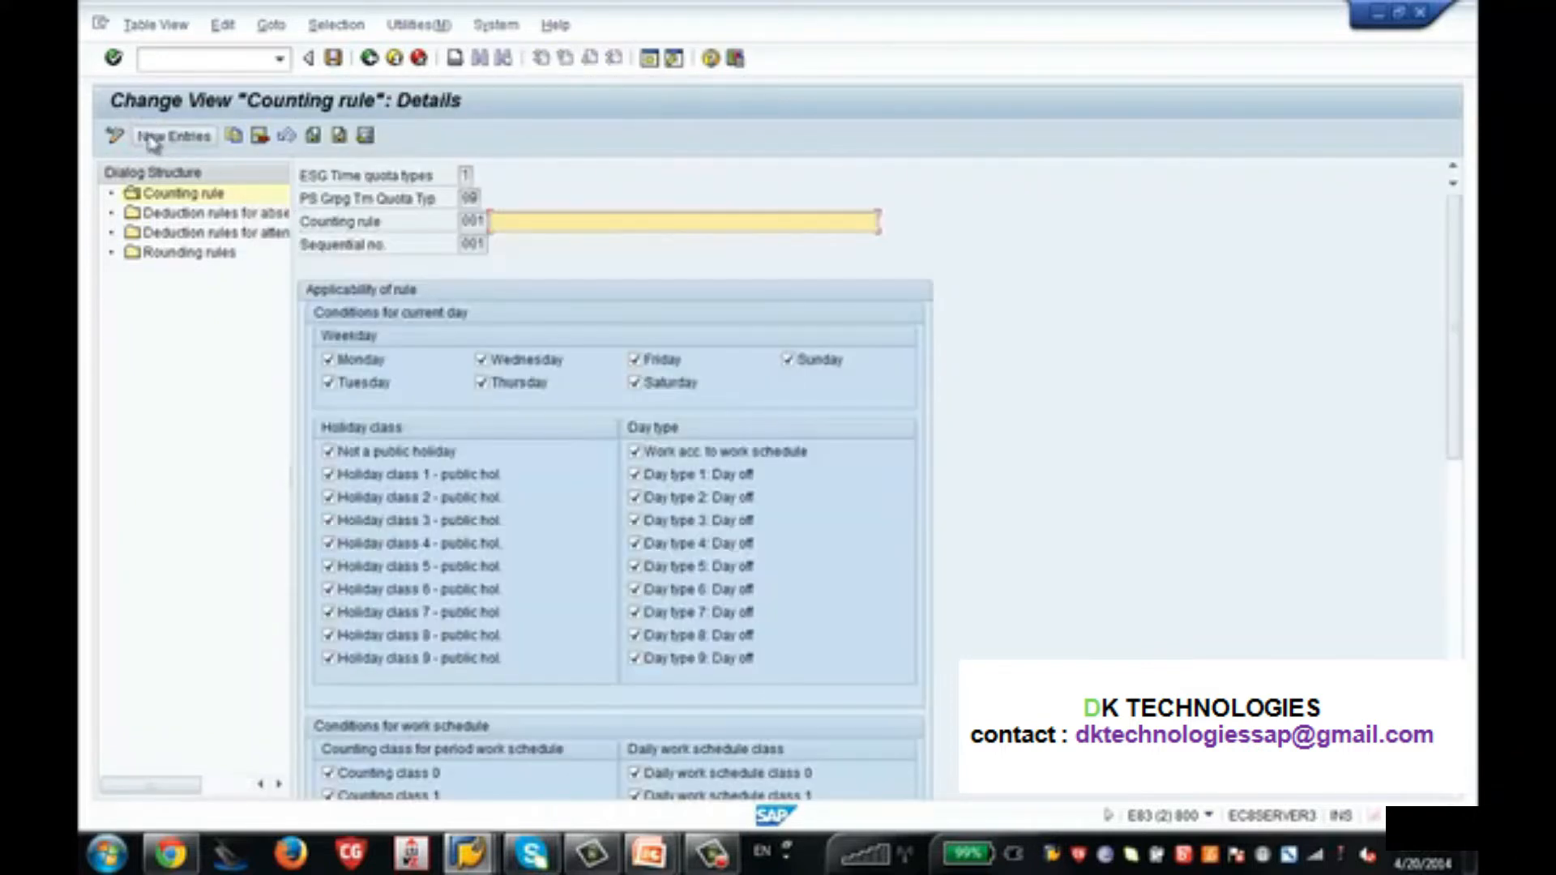
pyautogui.moveTo(1456, 401); pyautogui.dragTo(1457, 667)
pyautogui.moveTo(1456, 560); pyautogui.dragTo(1461, 332)
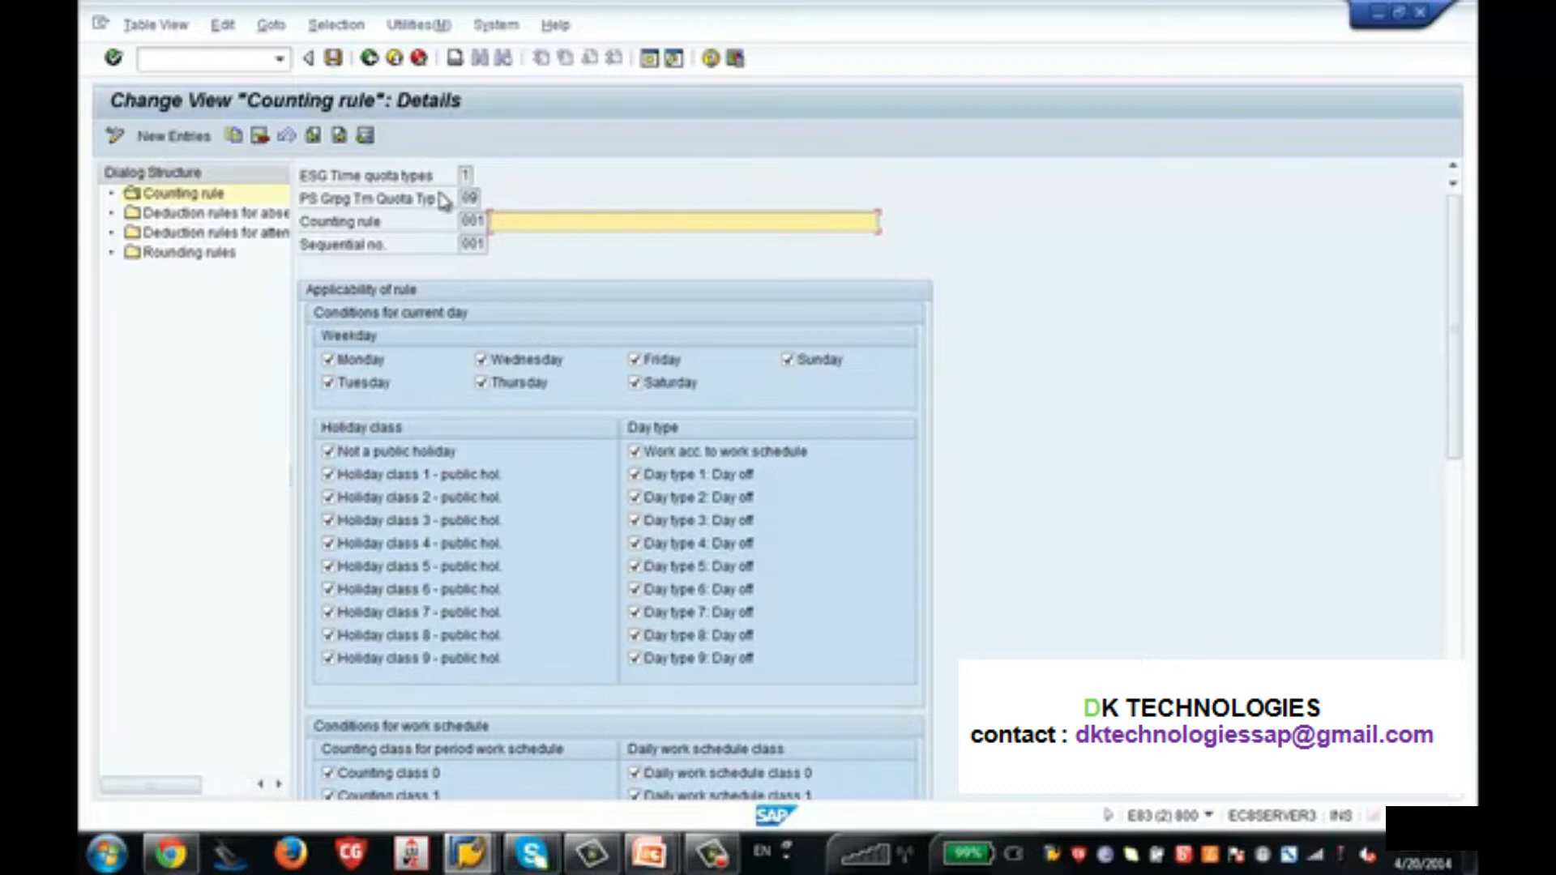
pyautogui.click(466, 174)
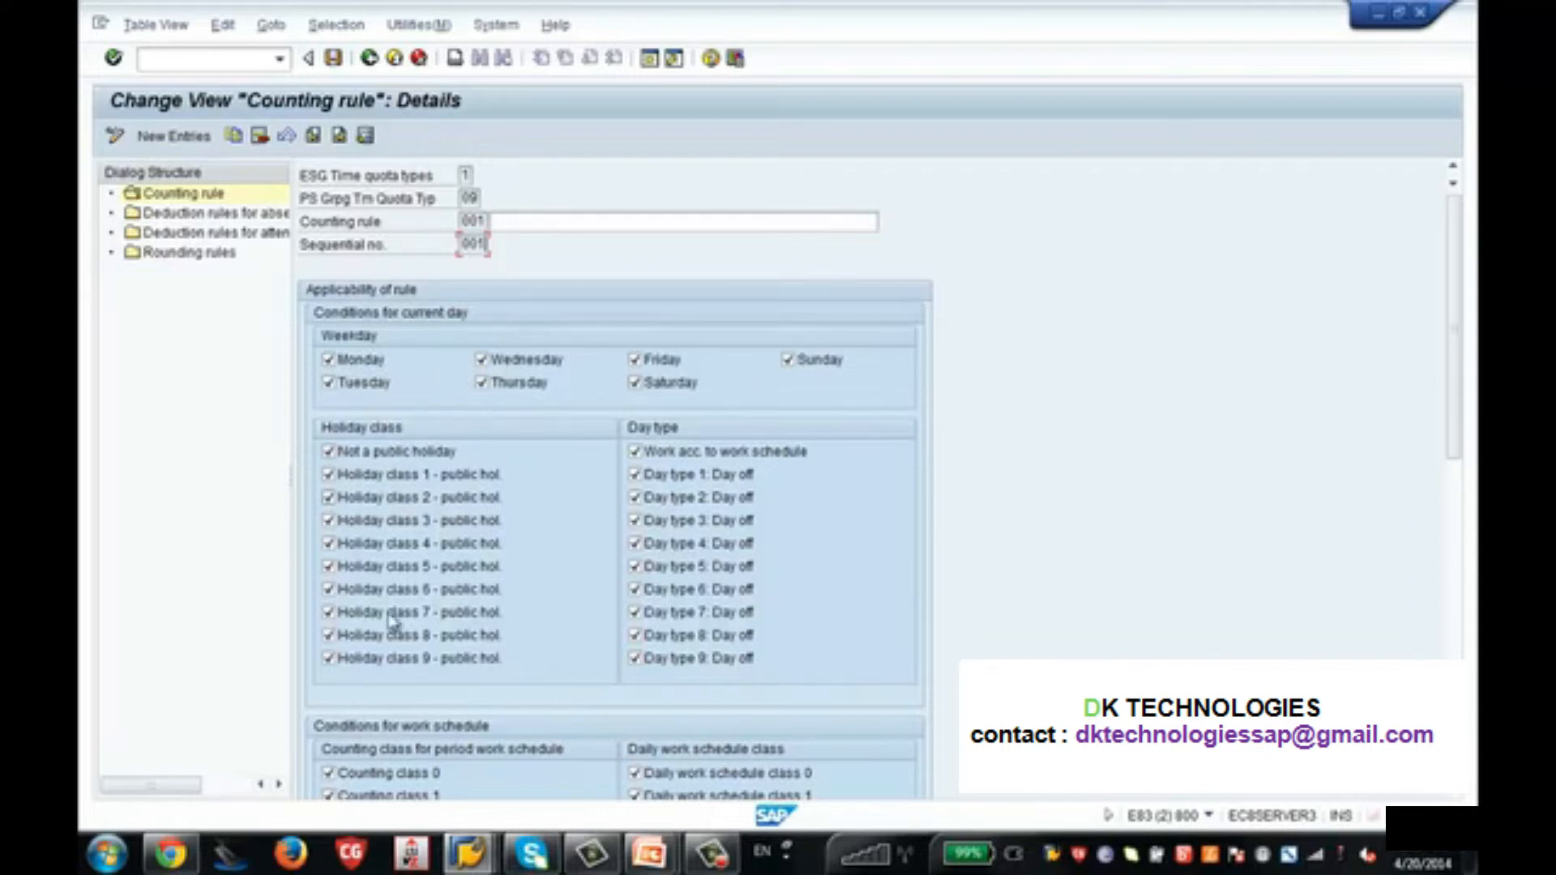
pyautogui.moveTo(1466, 292); pyautogui.dragTo(1472, 481)
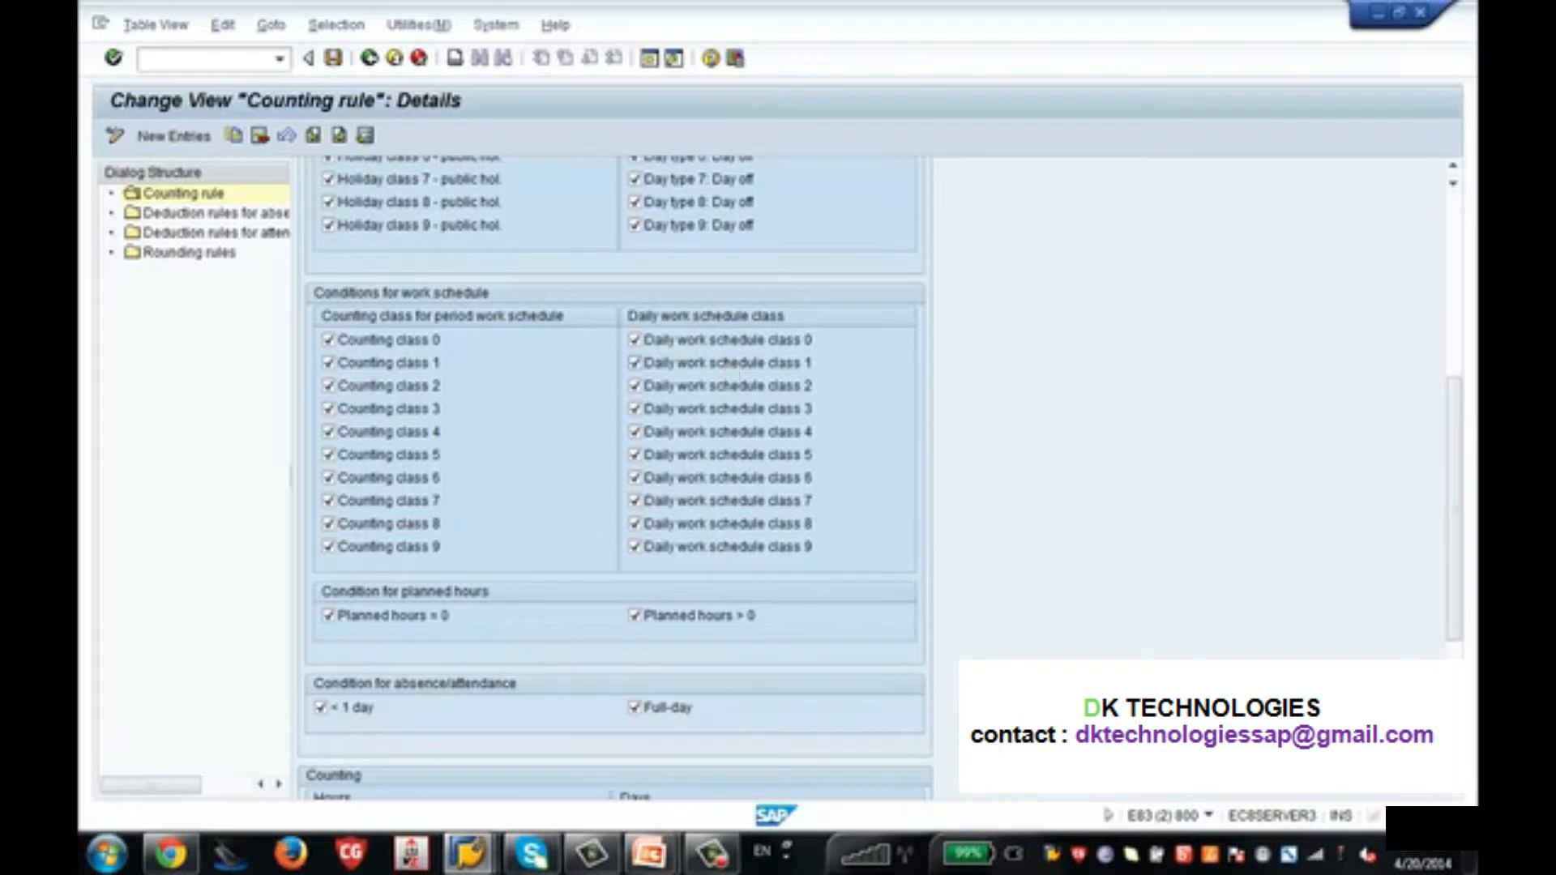
pyautogui.moveTo(1458, 438); pyautogui.dragTo(1452, 525)
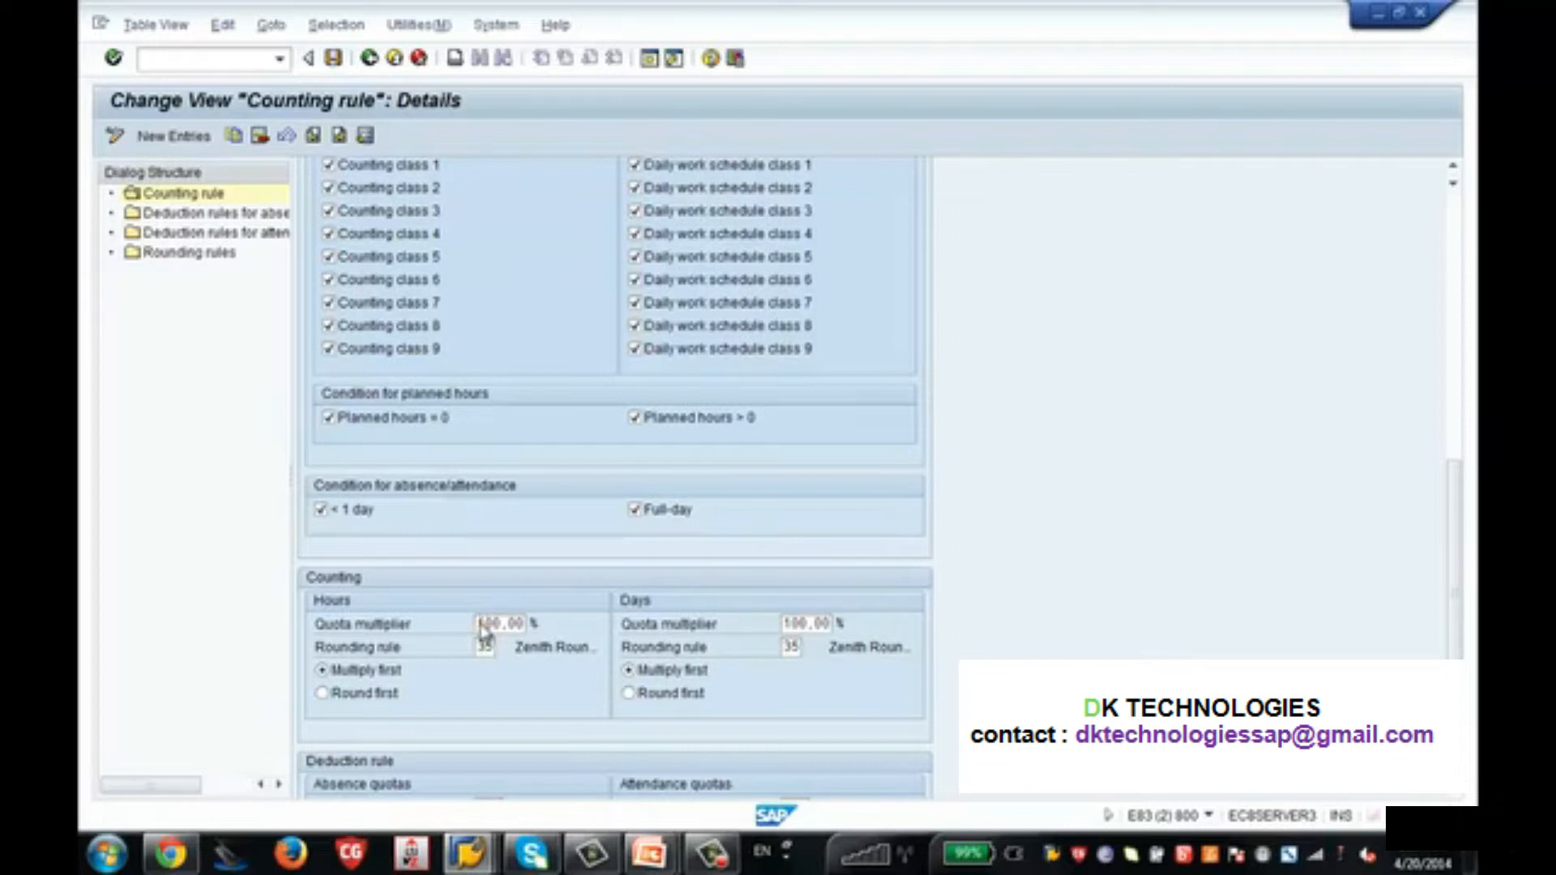
# Set the quota multiplier for hours to 100% and save the counting rule to the proposed customizing request.
pyautogui.moveTo(480, 623); pyautogui.dragTo(556, 635)
pyautogui.write('50')
pyautogui.press('BackSpace')
pyautogui.press('BackSpace')
pyautogui.write('100')
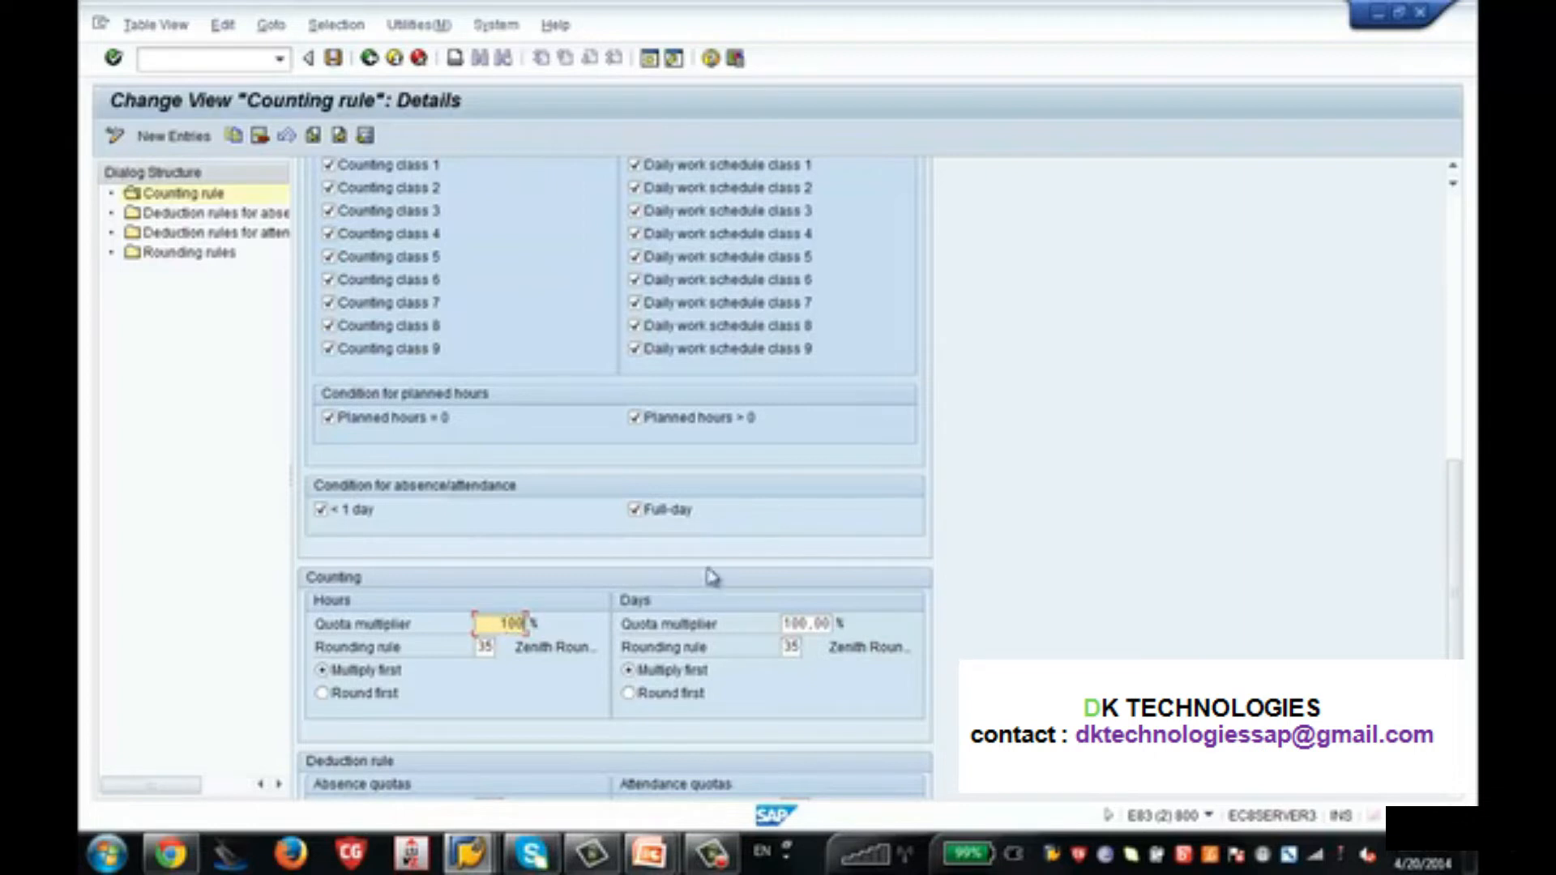
pyautogui.moveTo(1459, 520); pyautogui.dragTo(1459, 579)
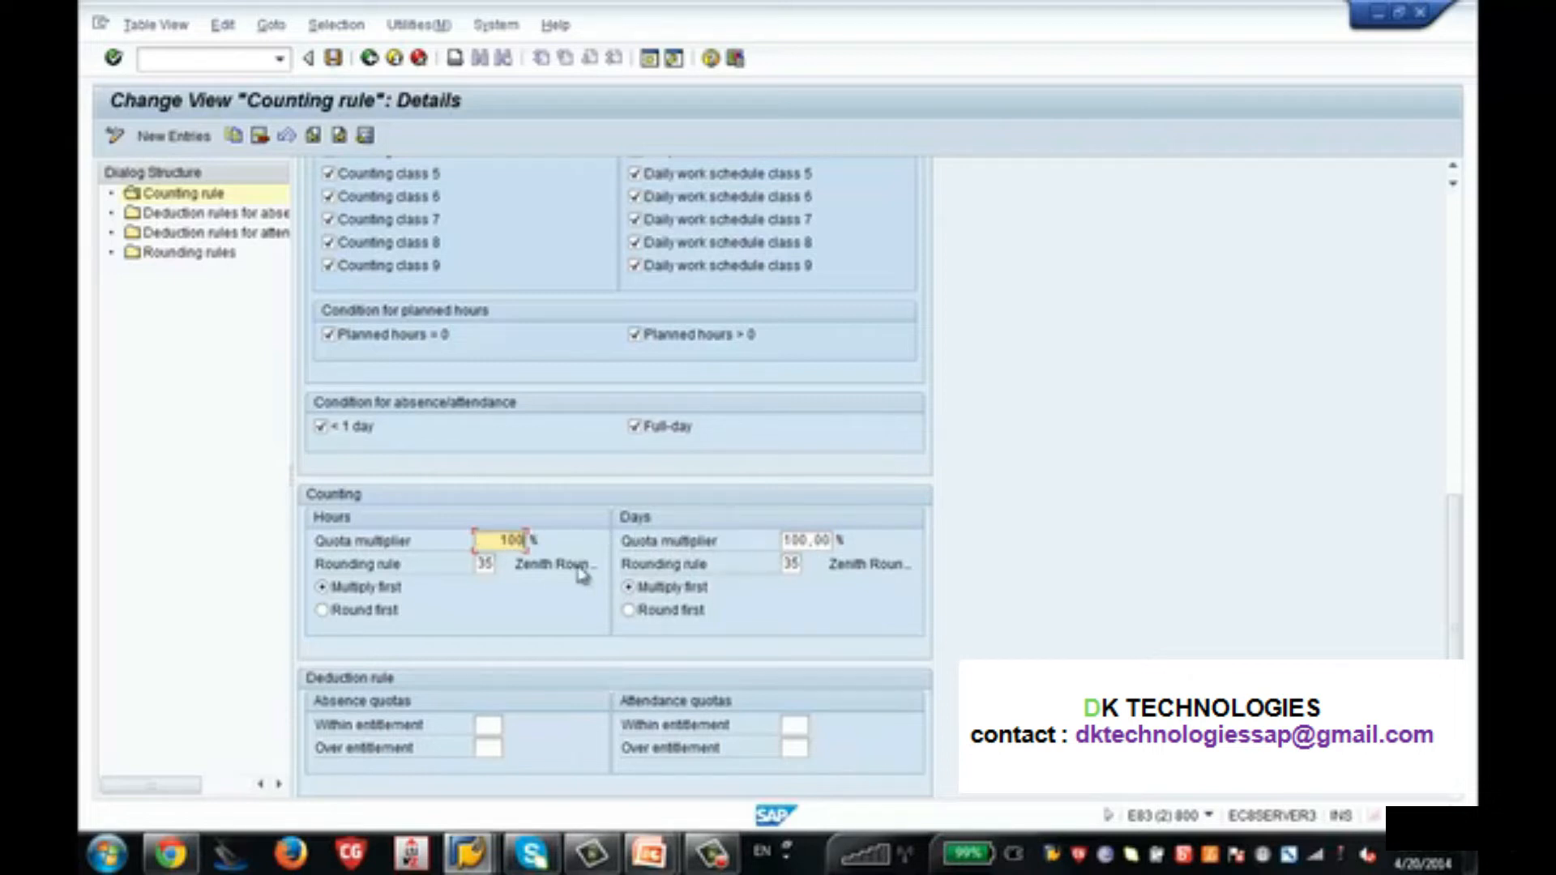
pyautogui.click(334, 59)
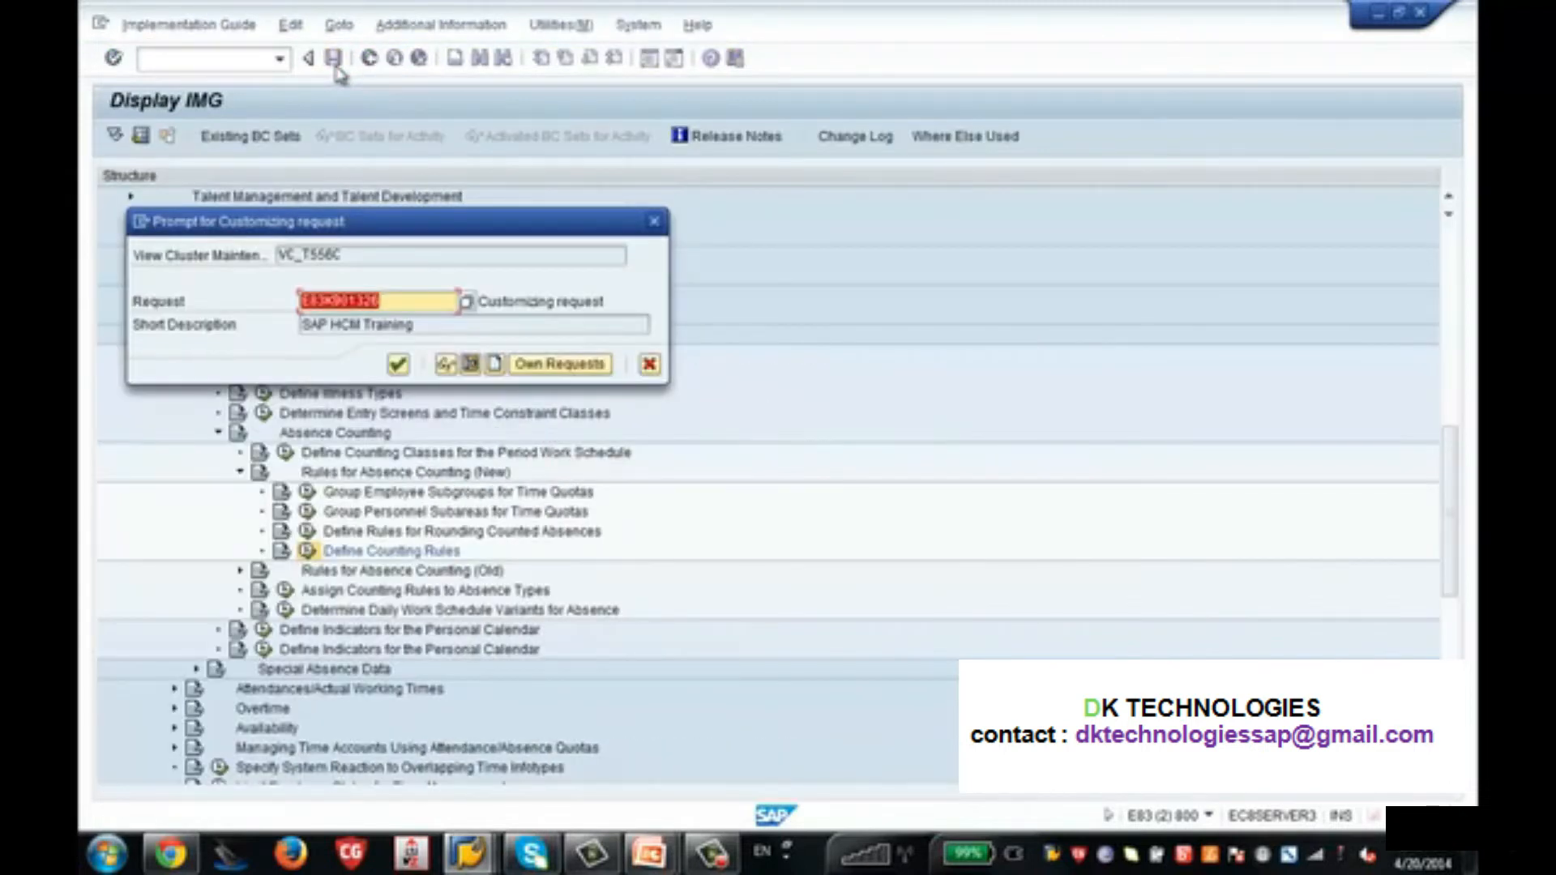
pyautogui.press('Return')
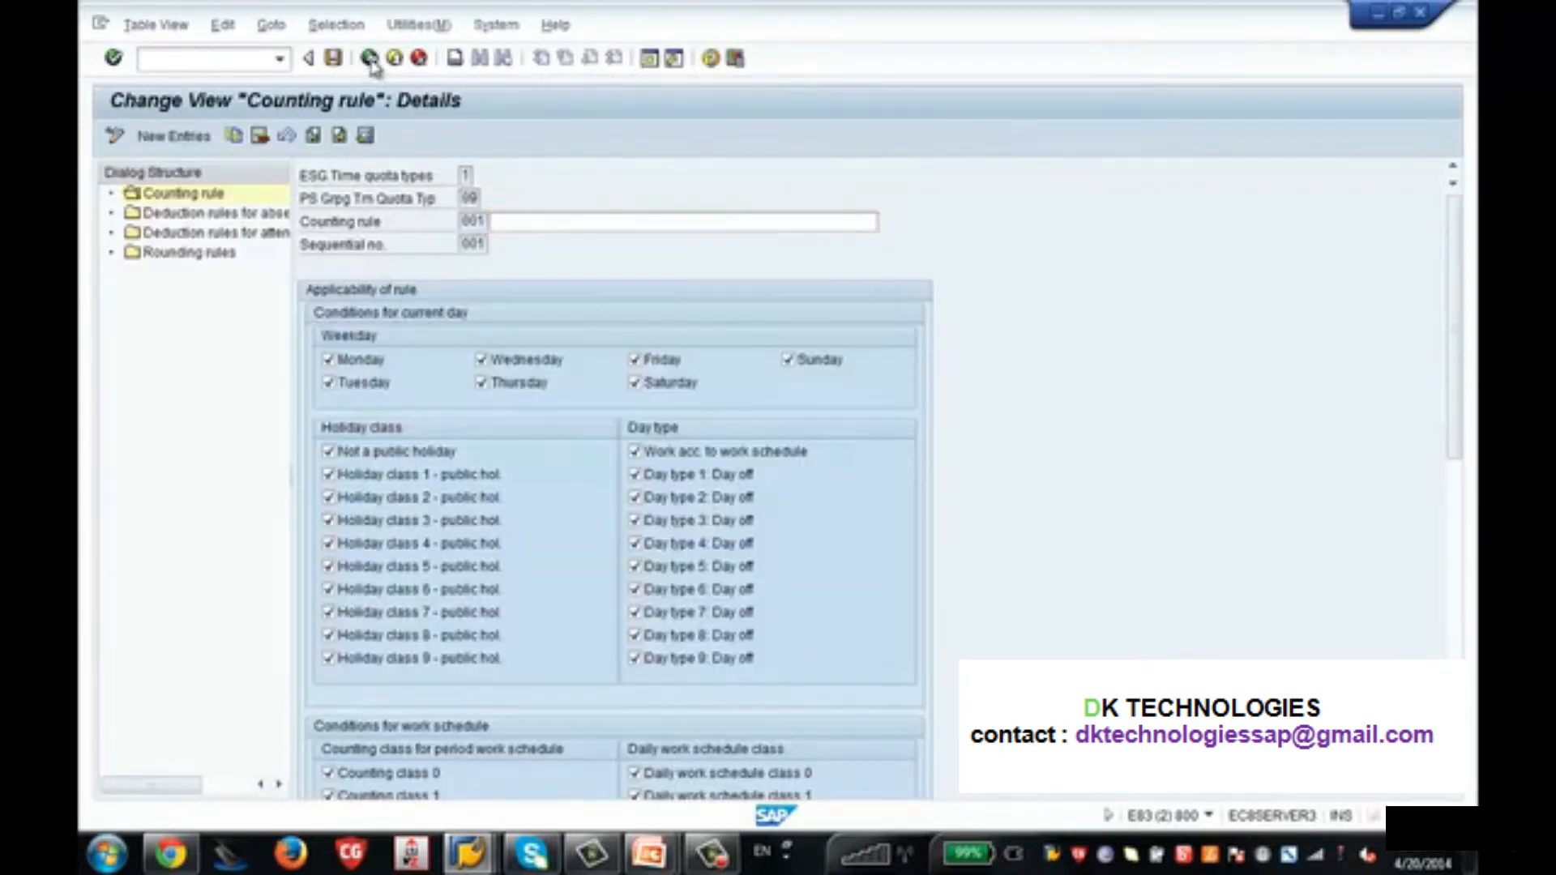
# Recheck the counting settings in the details of counting rule 001 for PS grouping 09 and return to the IMG structure.
pyautogui.click(369, 58)
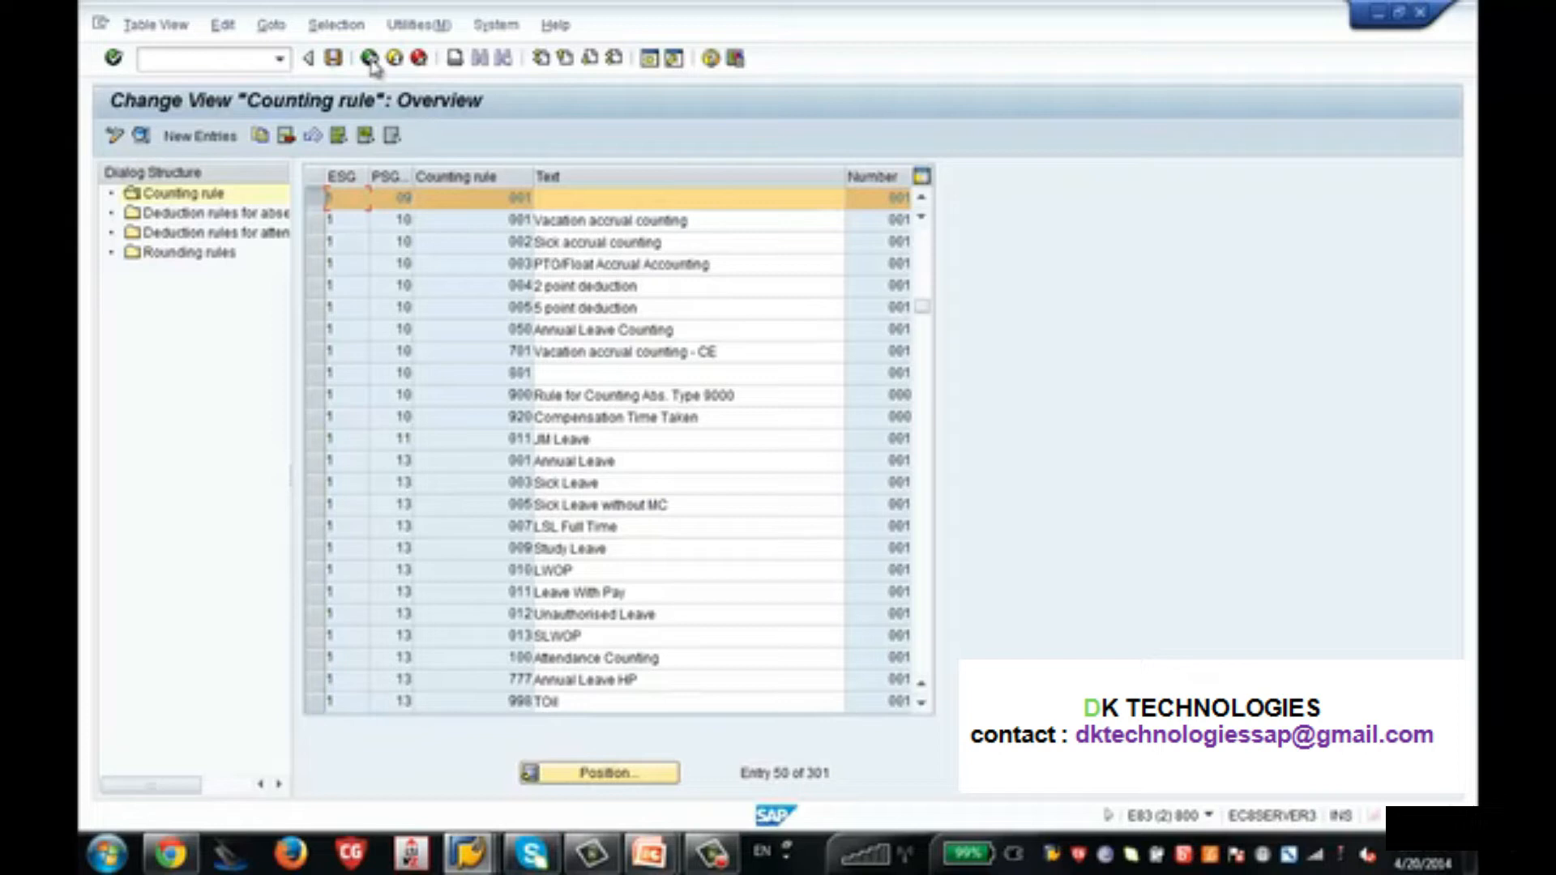
pyautogui.click(141, 135)
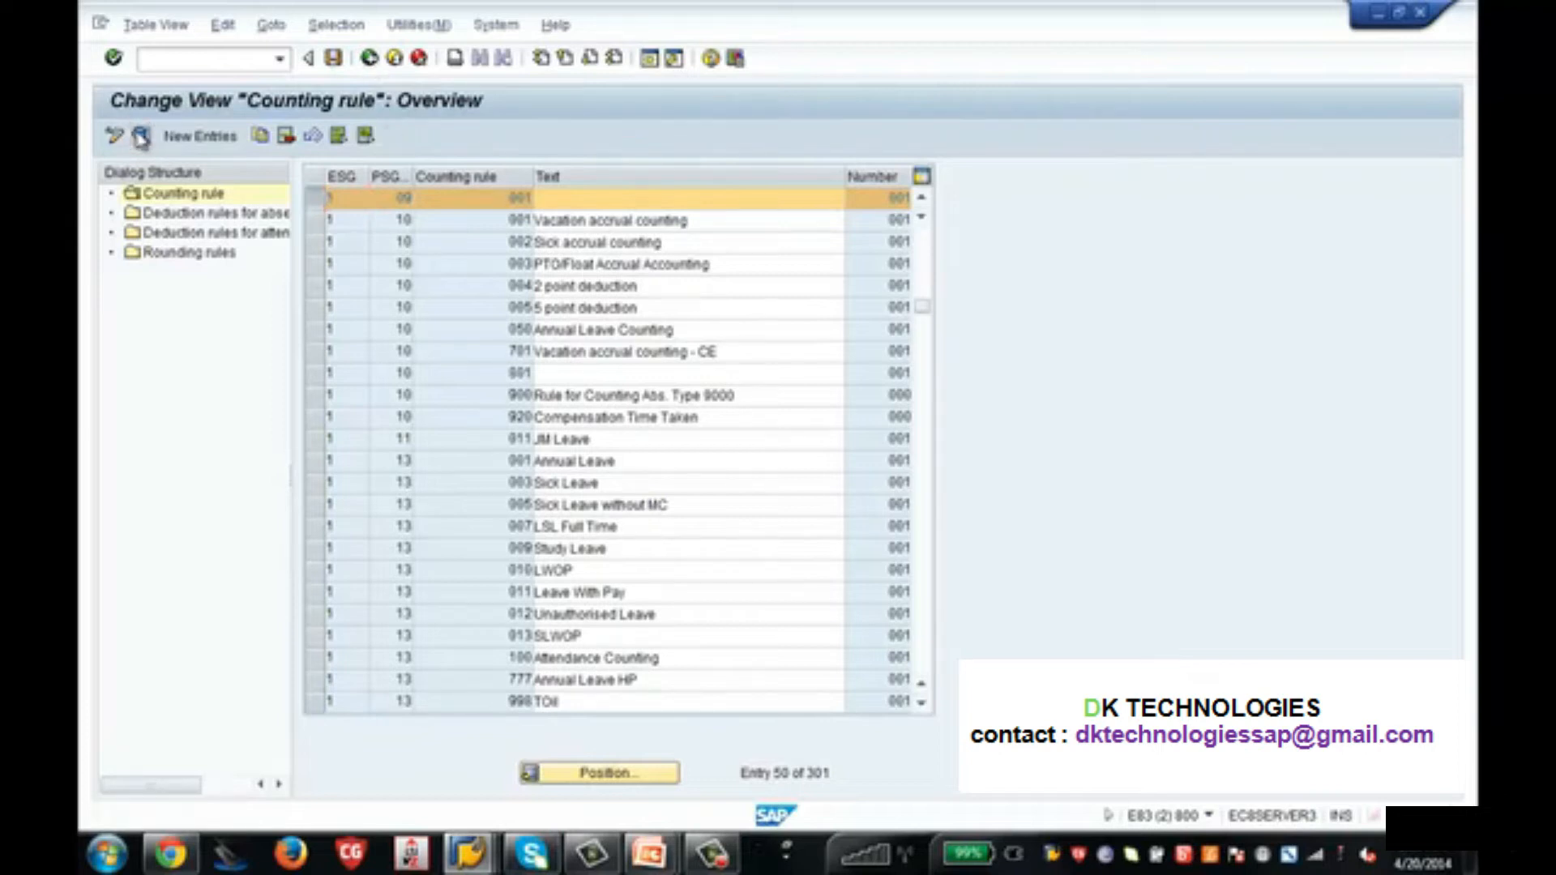
pyautogui.click(1455, 580)
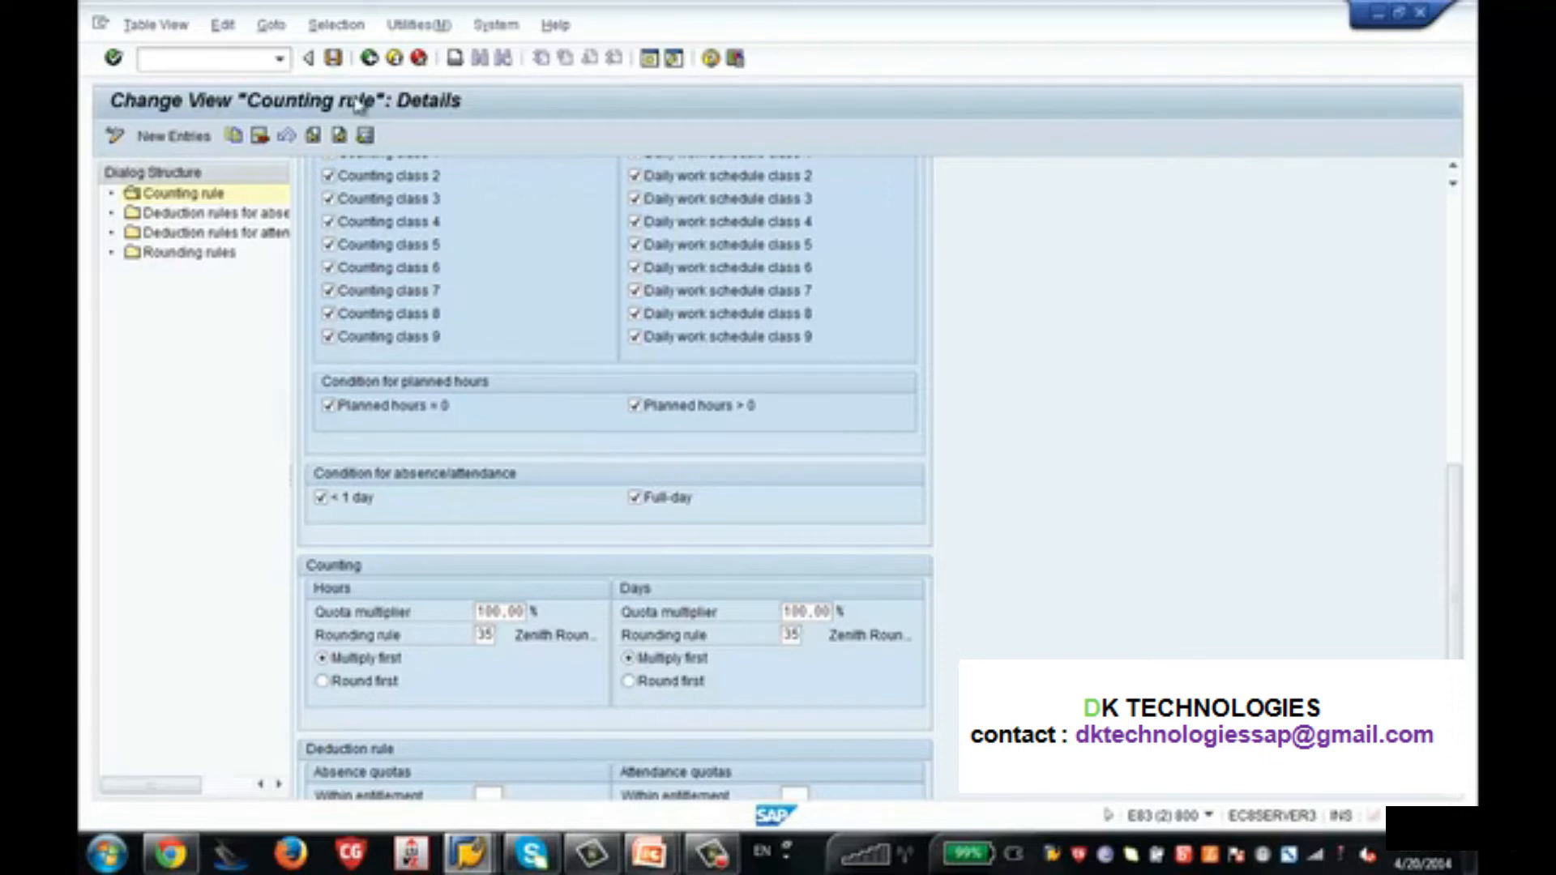
pyautogui.click(368, 58)
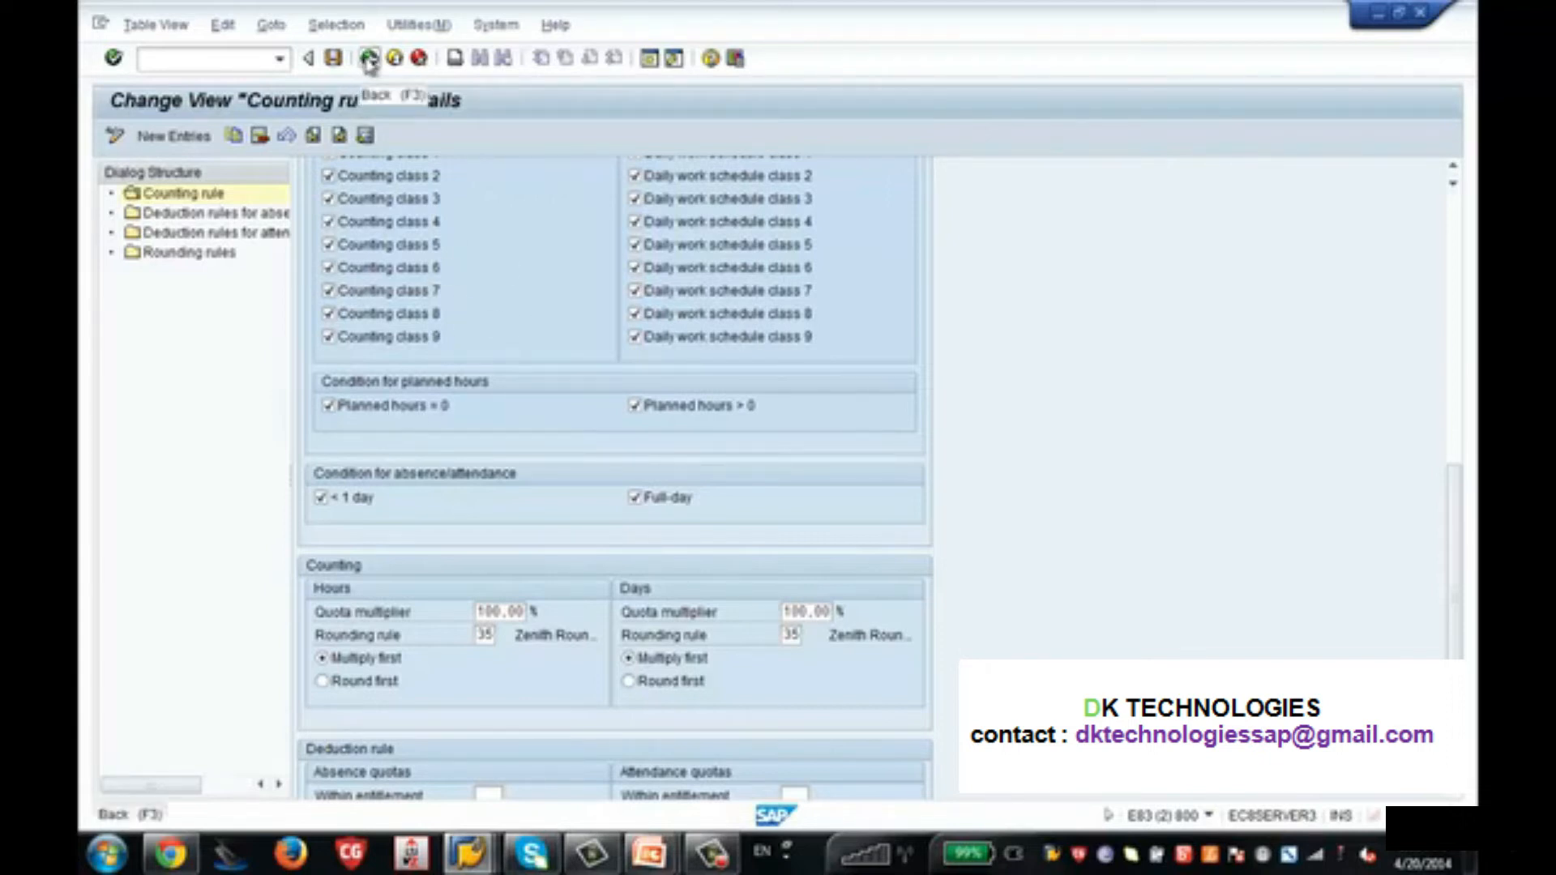
pyautogui.click(369, 58)
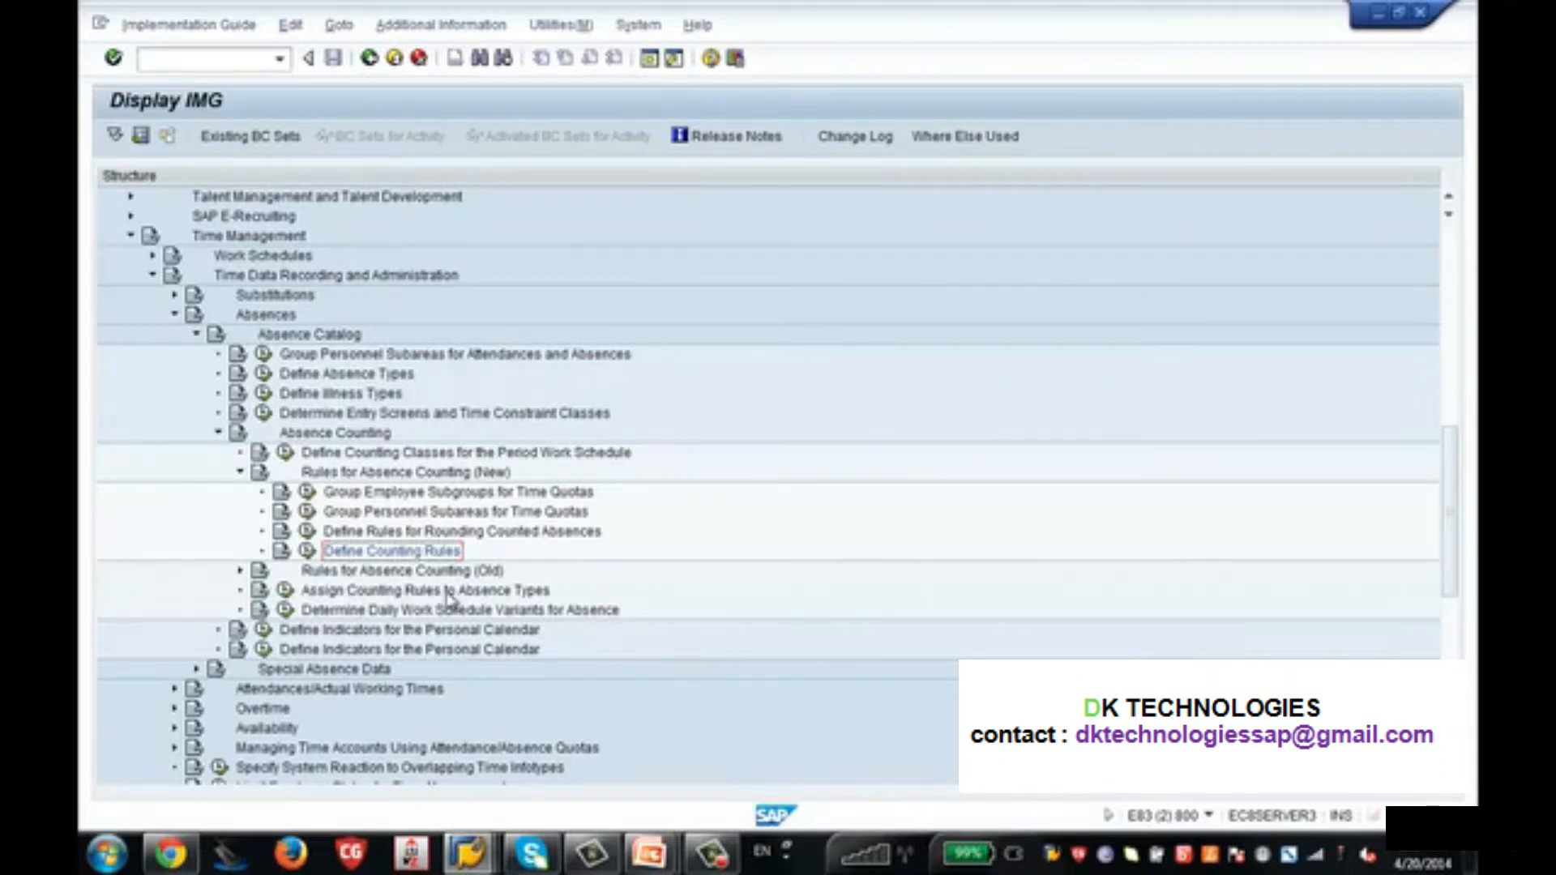
pyautogui.click(382, 377)
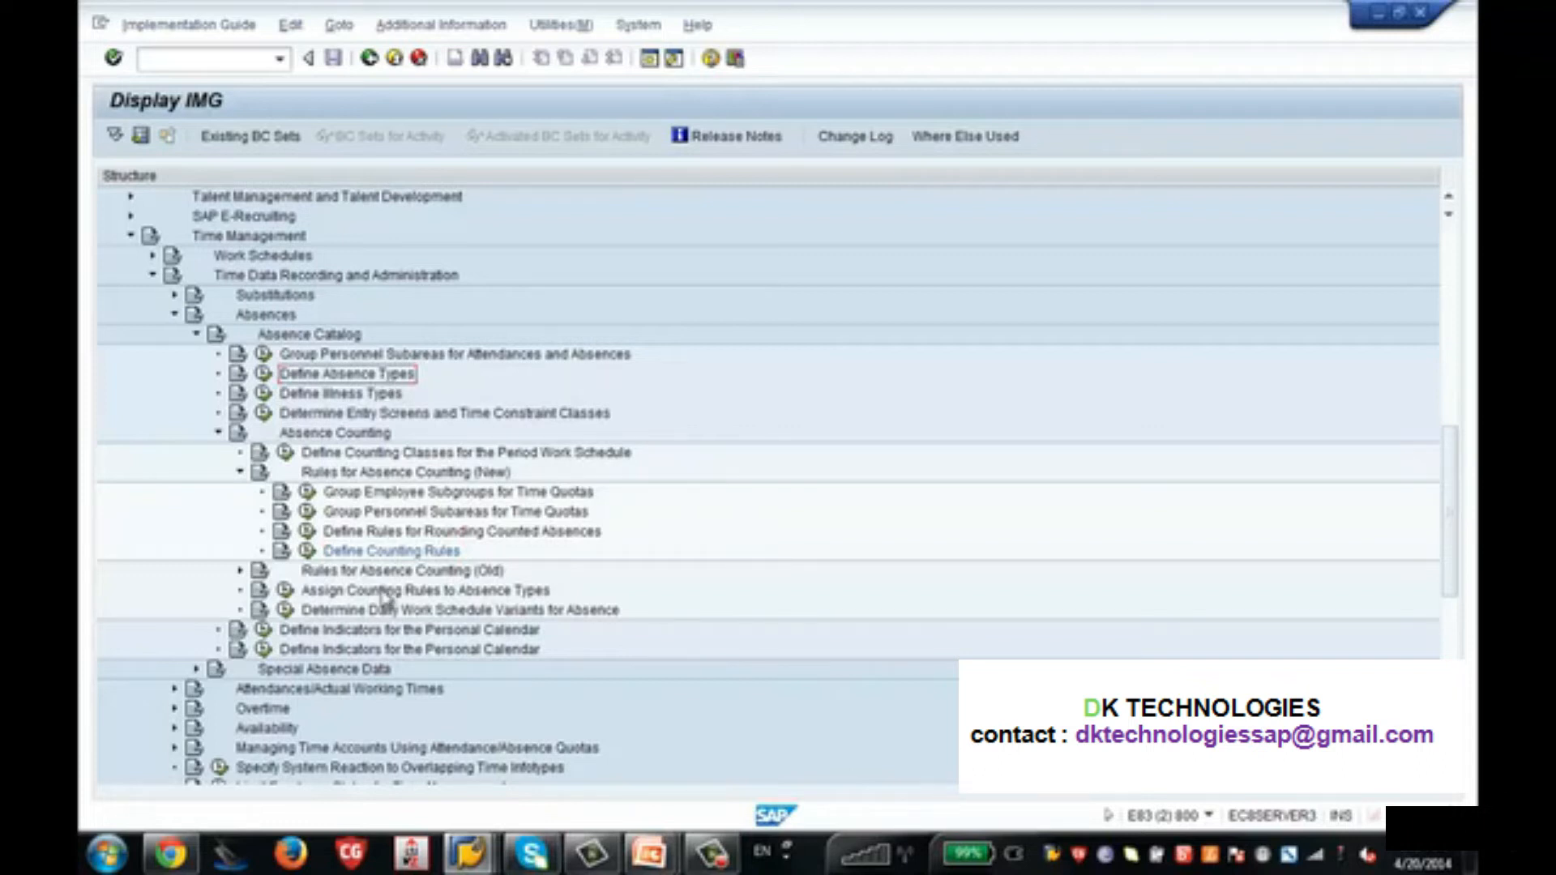
pyautogui.click(413, 554)
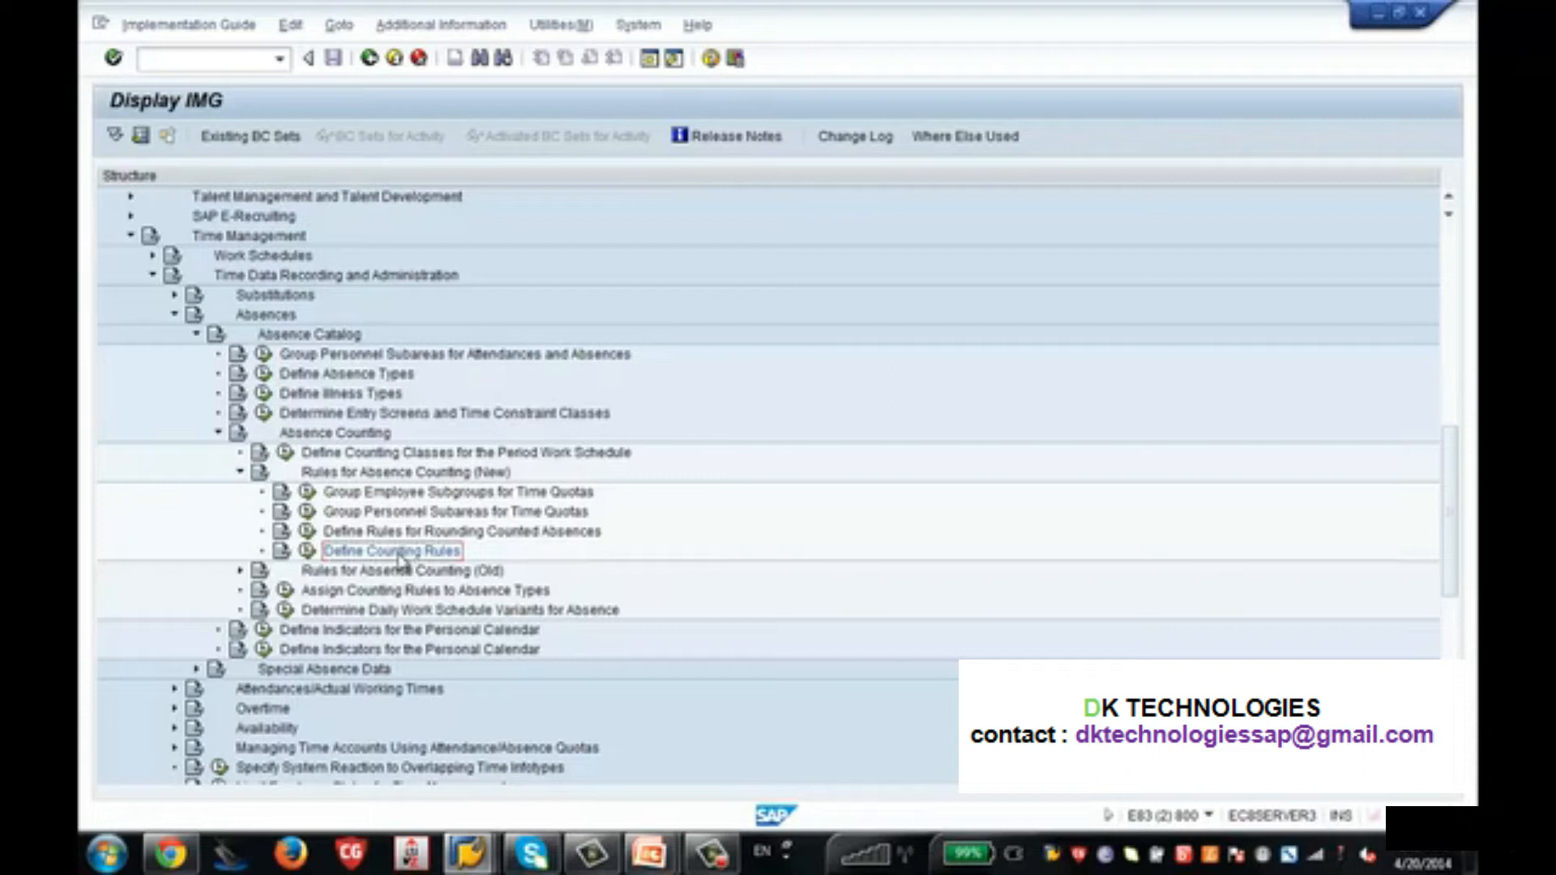
pyautogui.click(385, 377)
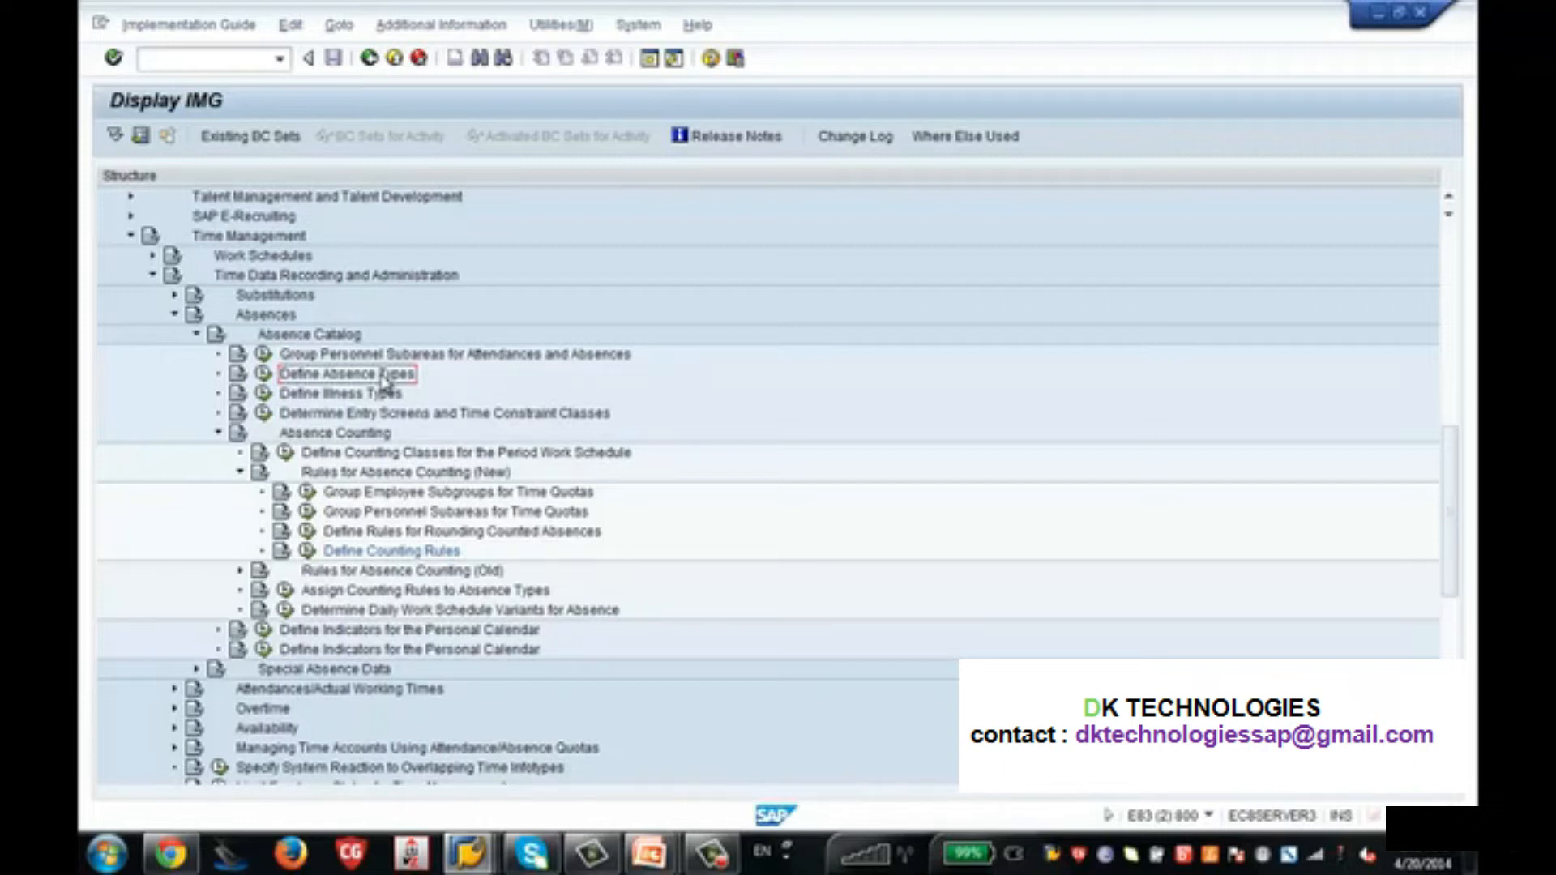
pyautogui.click(431, 554)
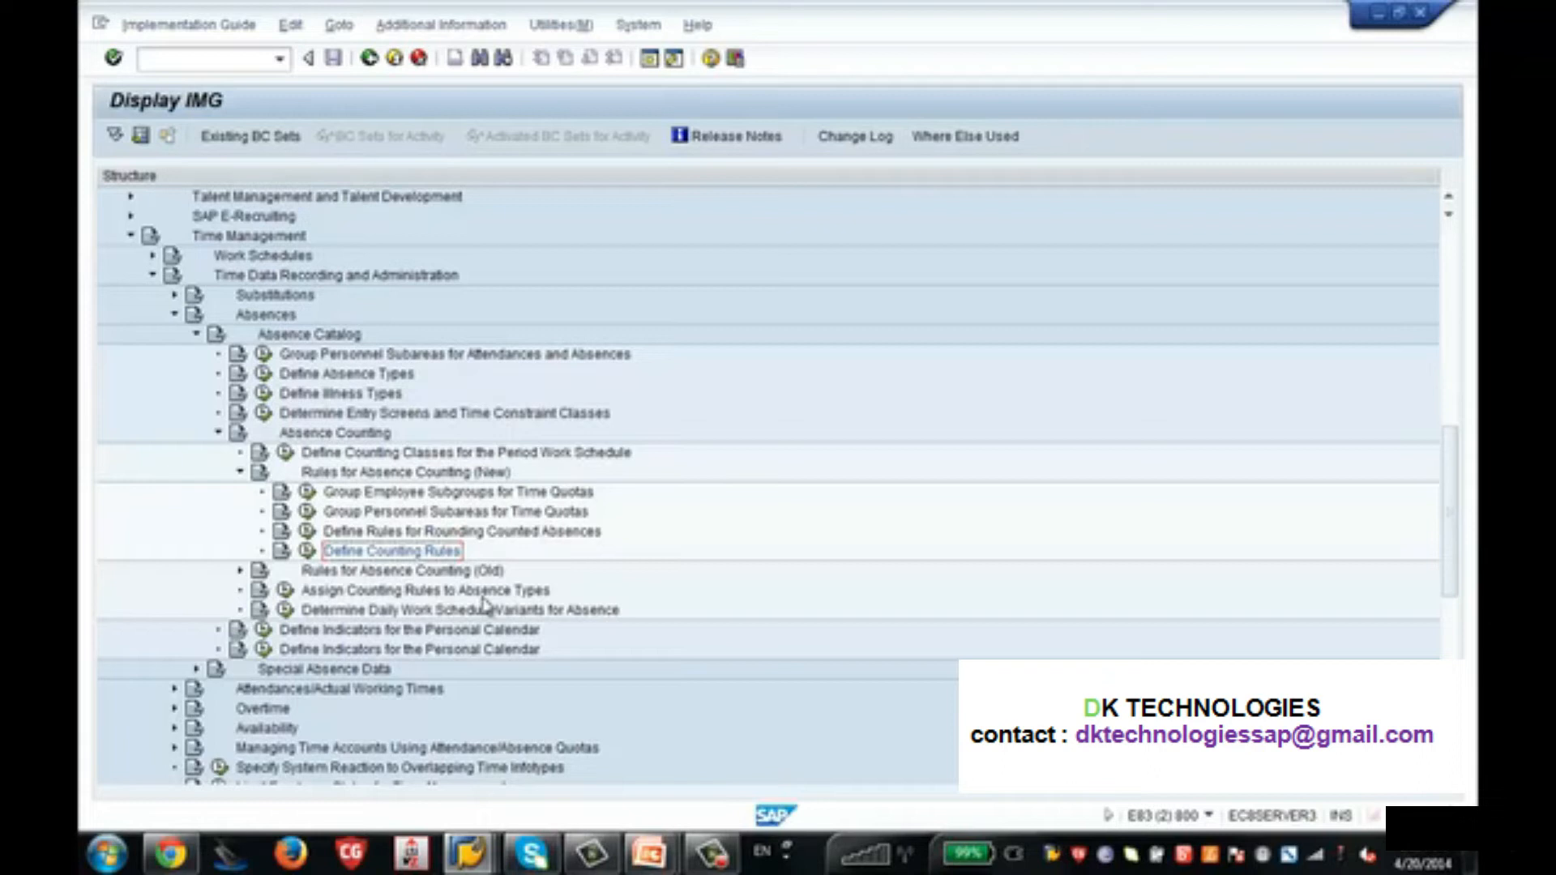
# Open the Assign Counting Rules to Absence Types activity and position the list at PS grouping 09.
pyautogui.click(286, 590)
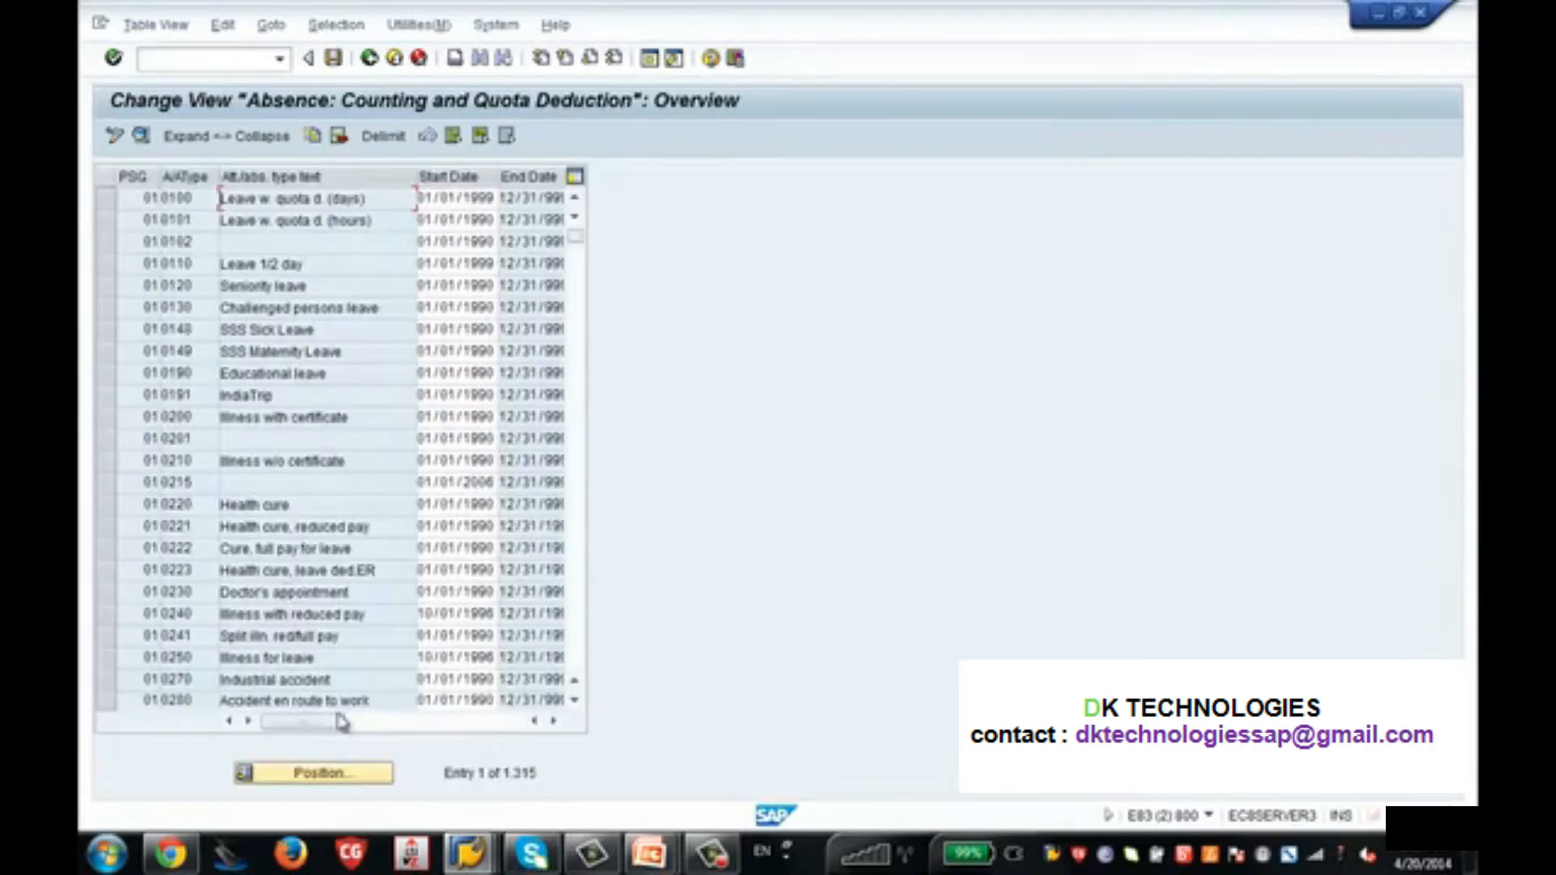
pyautogui.click(344, 770)
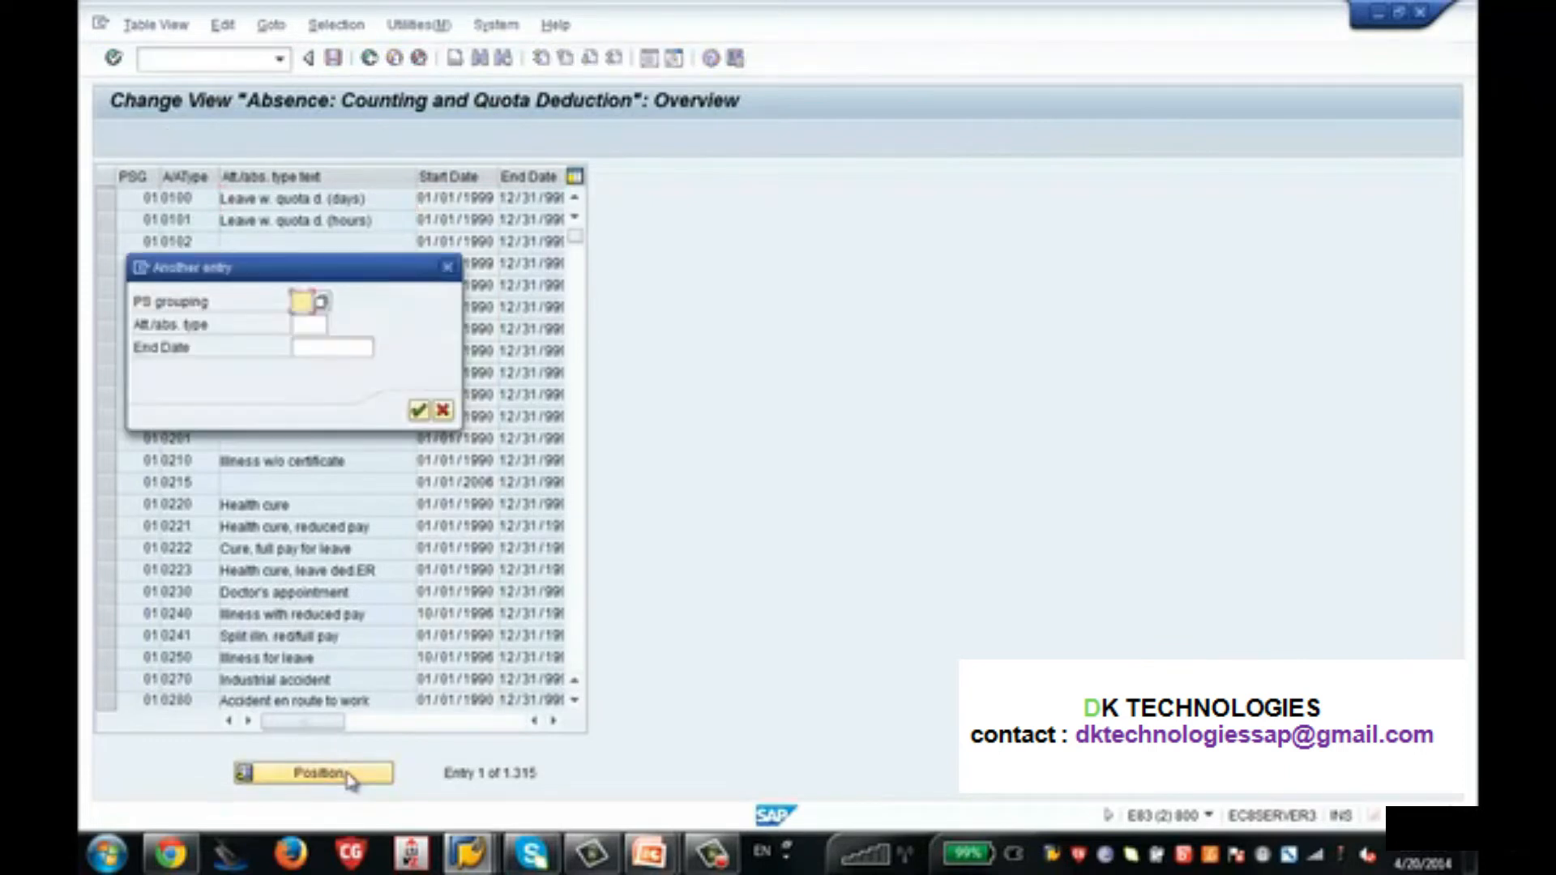
pyautogui.press('Return')
pyautogui.press('Return')
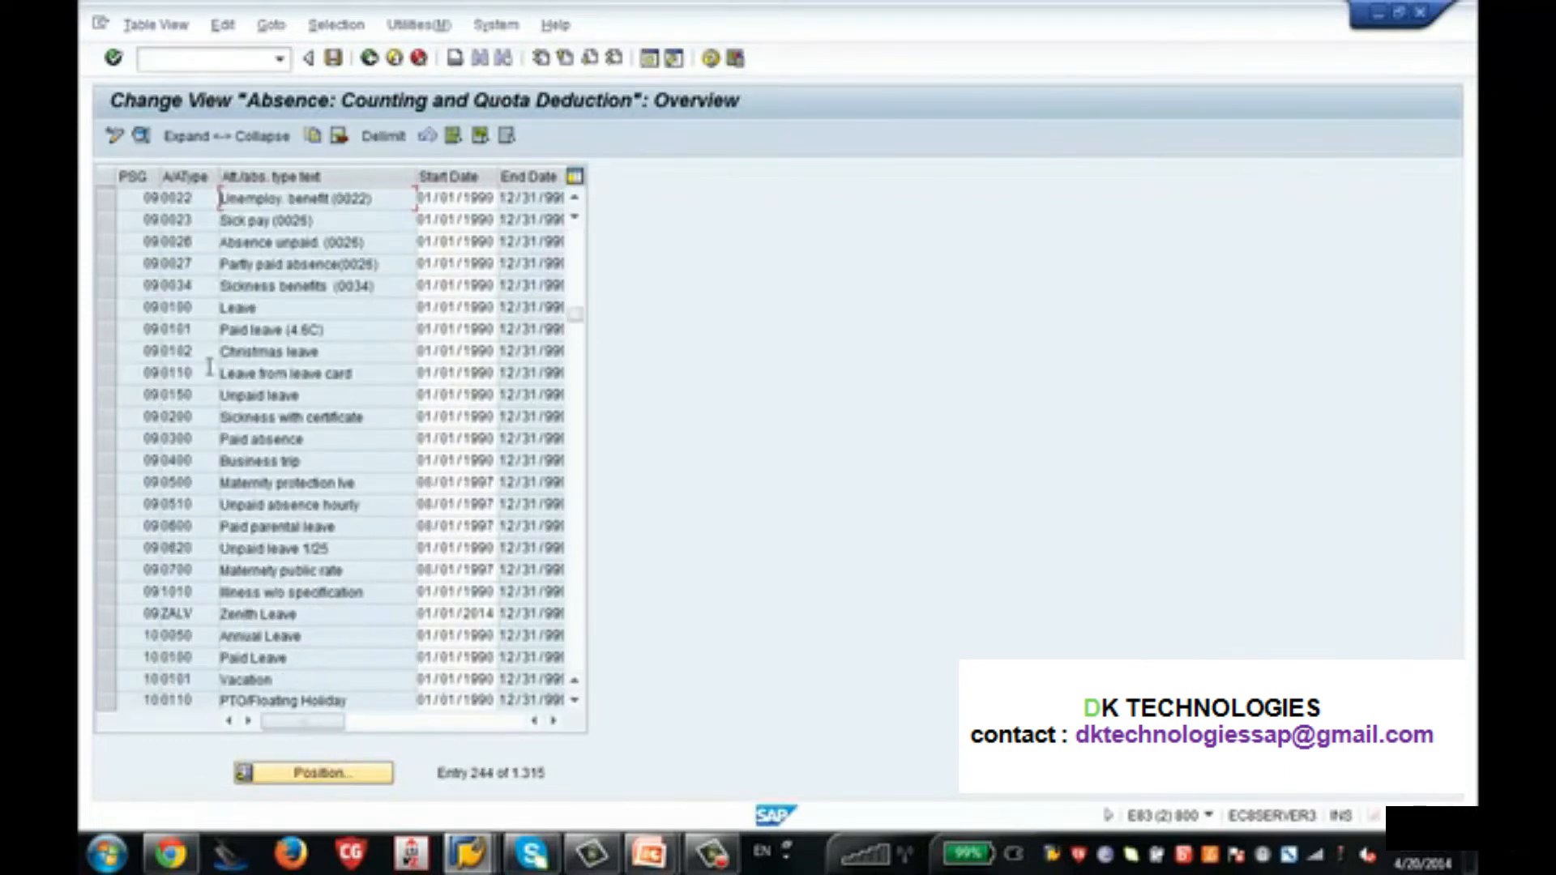
# Open the counting and quota deduction details of Zenith Leave (ZALV) for PS grouping 09 and check its counting rule.
pyautogui.click(110, 619)
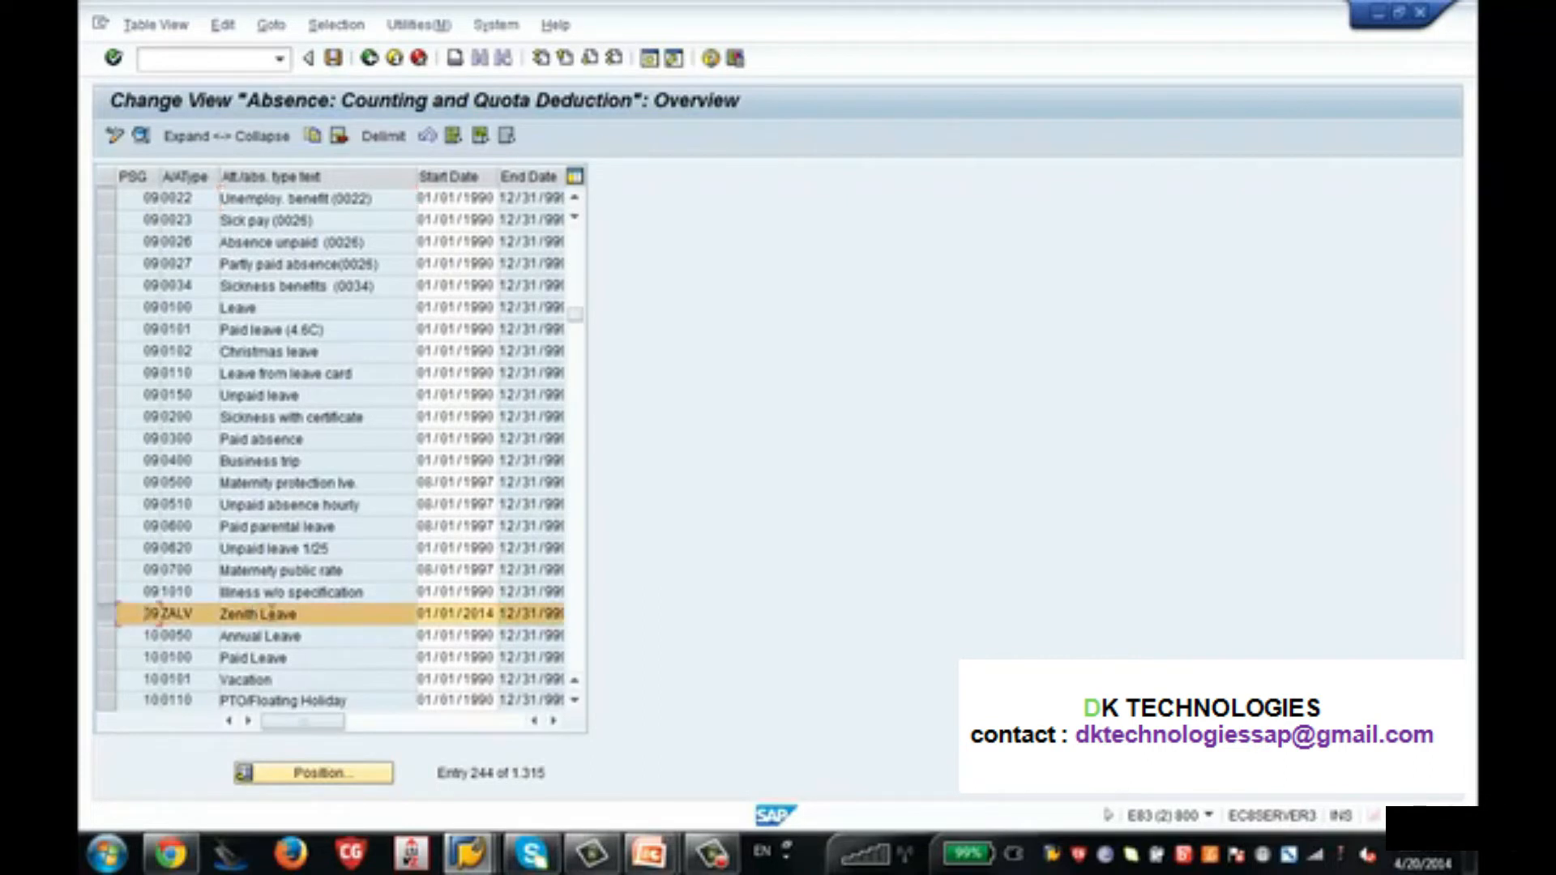
pyautogui.click(143, 136)
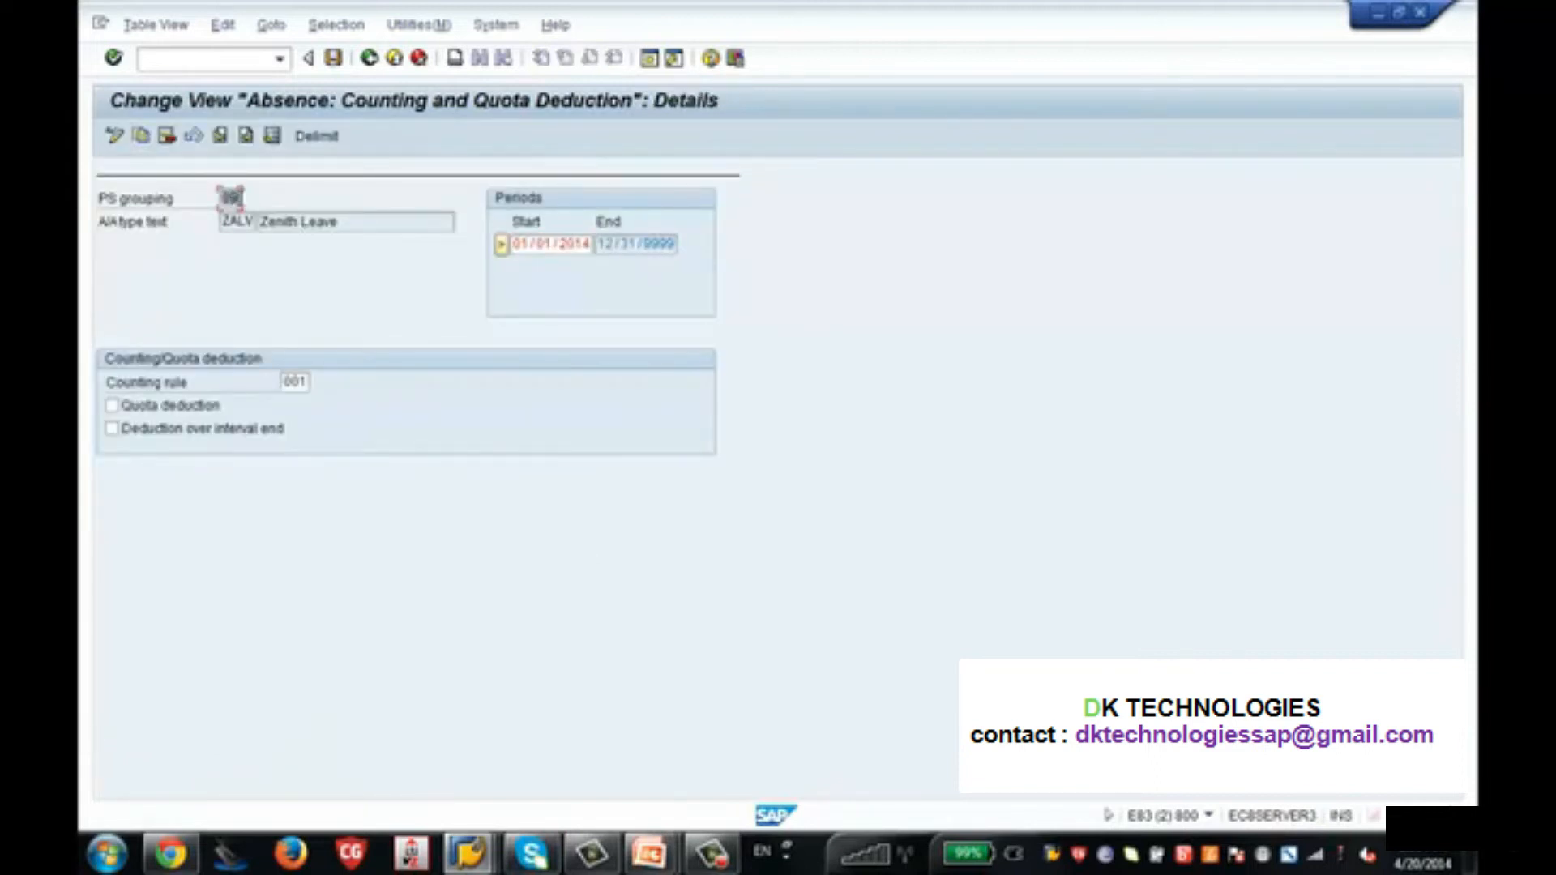
pyautogui.moveTo(228, 221); pyautogui.dragTo(257, 221)
pyautogui.moveTo(287, 383); pyautogui.dragTo(312, 383)
# Look up rule 001 for PS grouping 09 in the list of available counting rules and close the list.
pyautogui.click(320, 387)
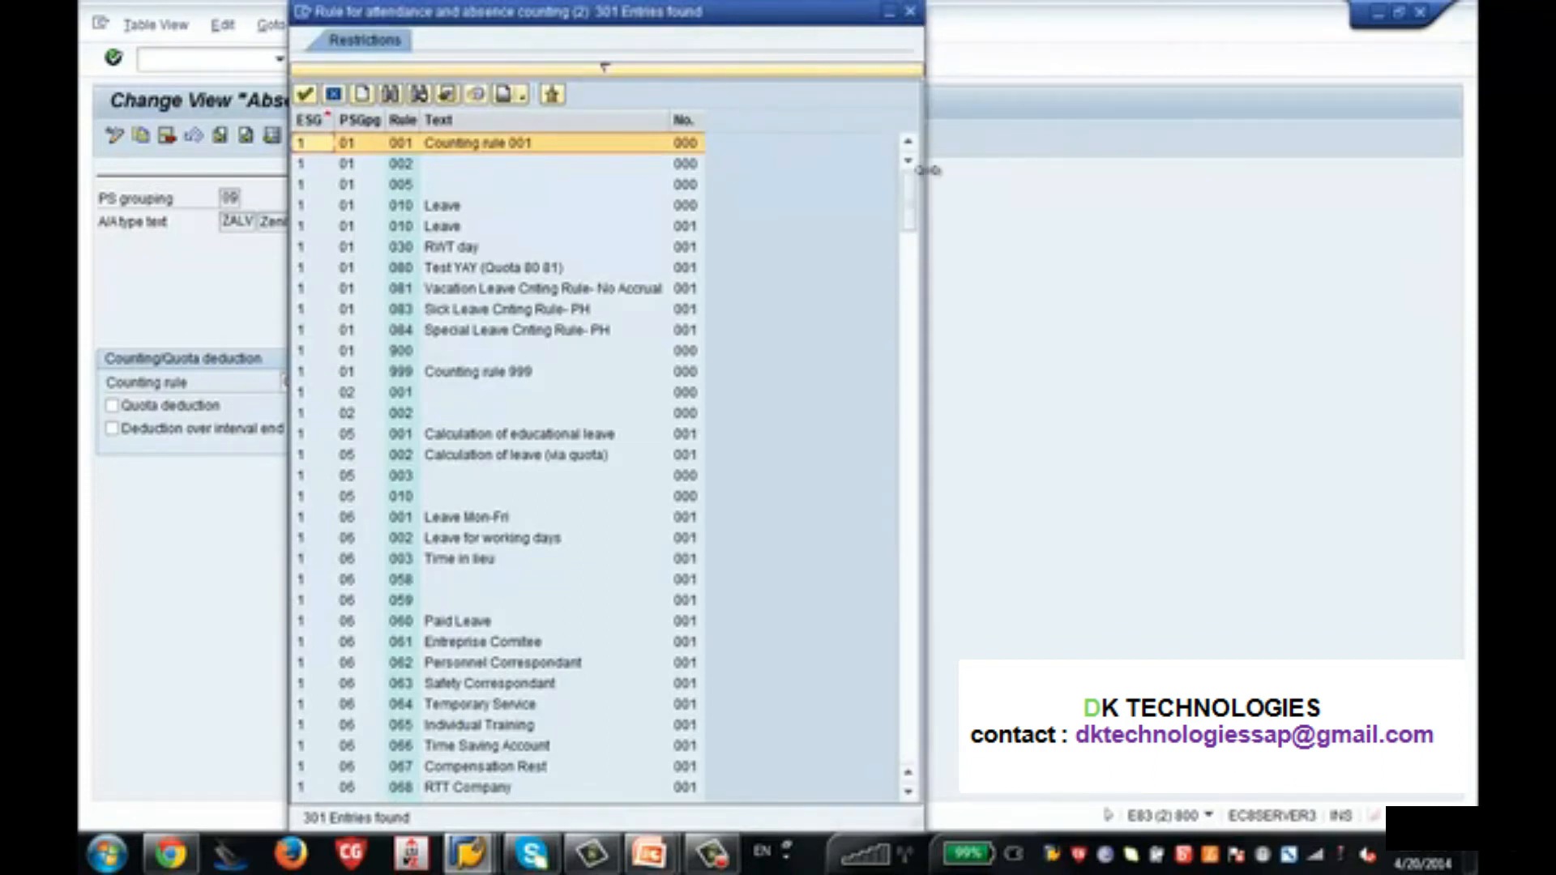
pyautogui.moveTo(912, 189); pyautogui.dragTo(914, 294)
pyautogui.click(914, 195)
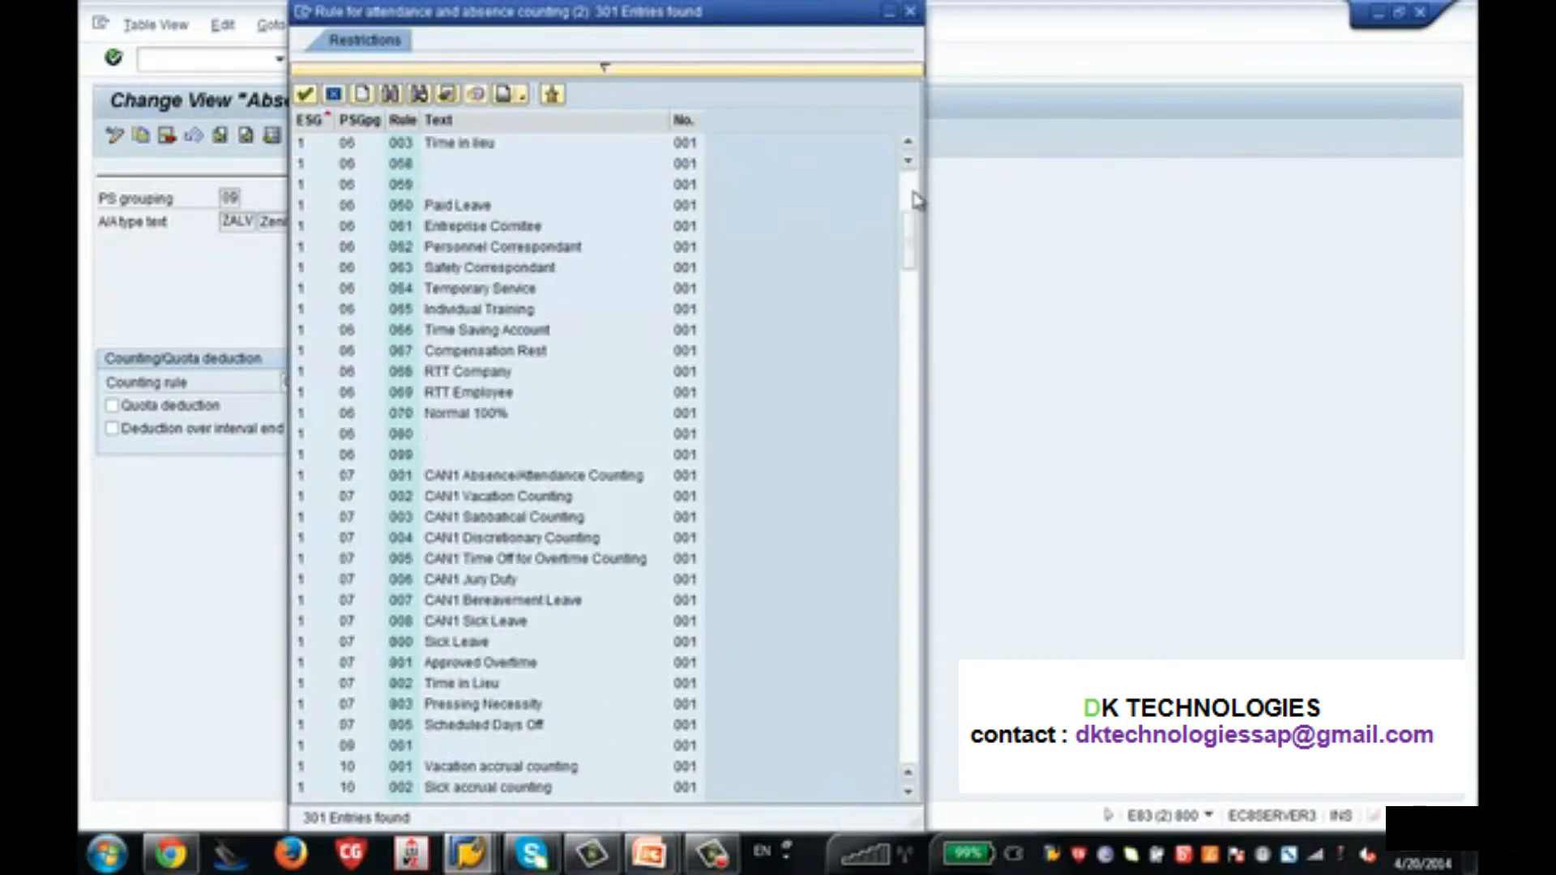
pyautogui.click(914, 193)
pyautogui.moveTo(914, 189); pyautogui.dragTo(913, 268)
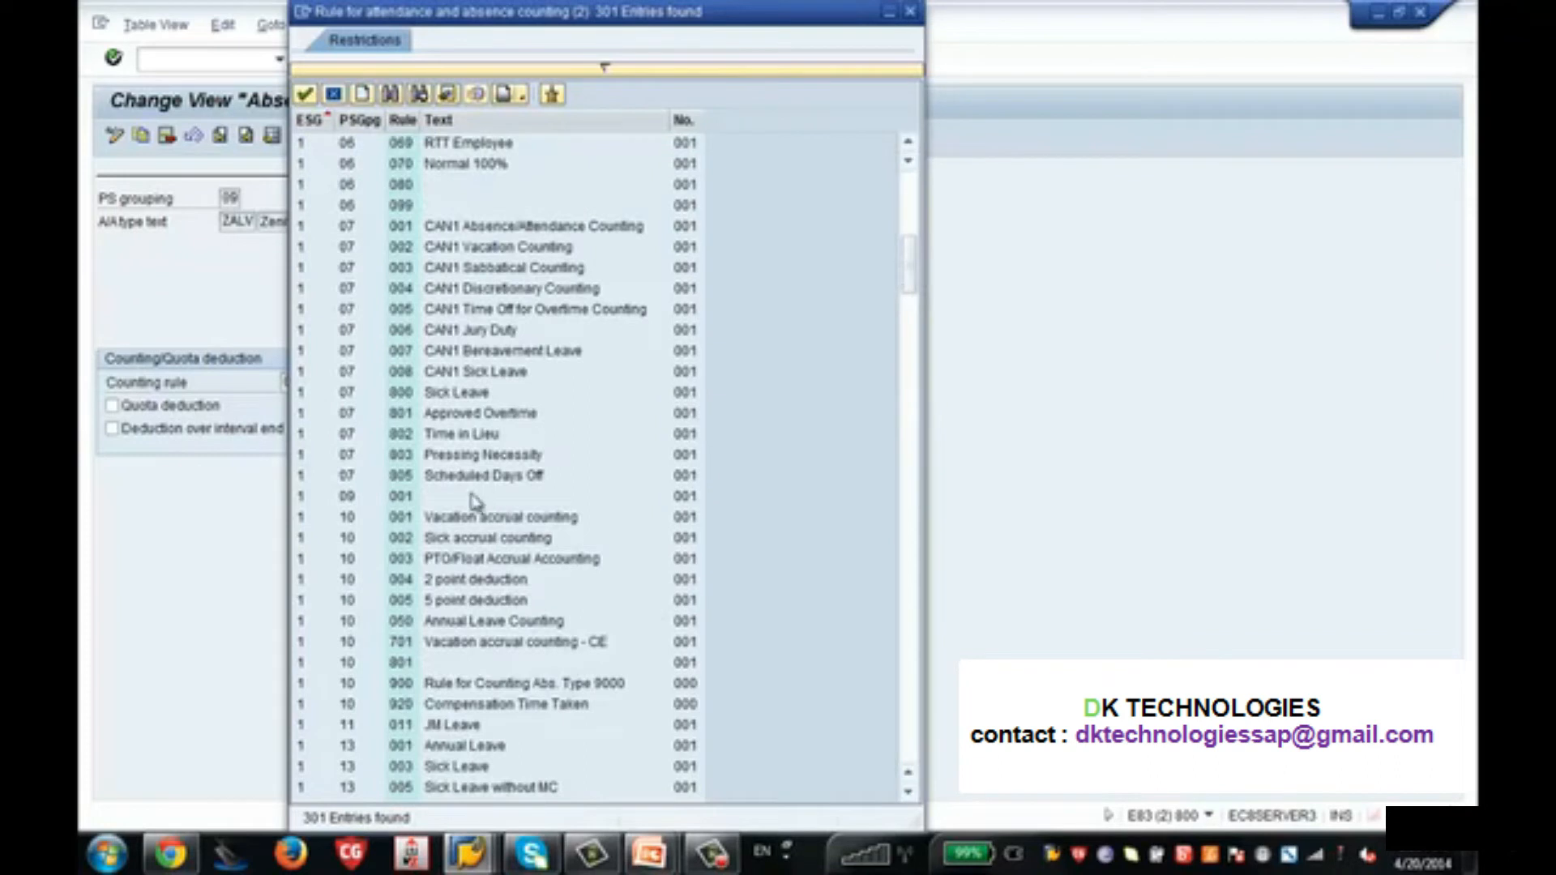
pyautogui.click(413, 501)
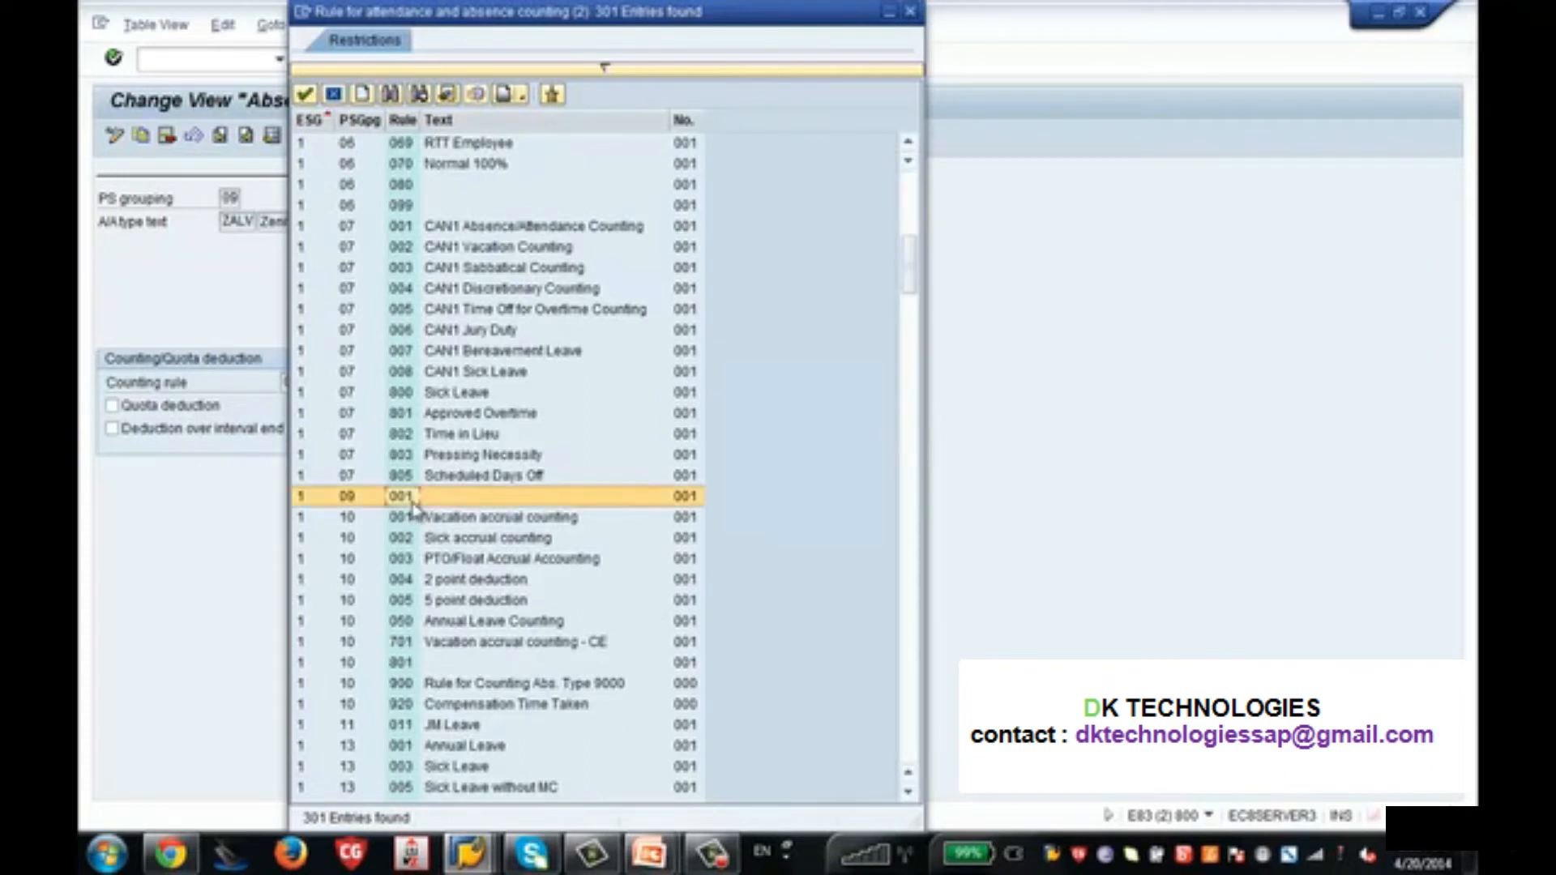
pyautogui.click(916, 17)
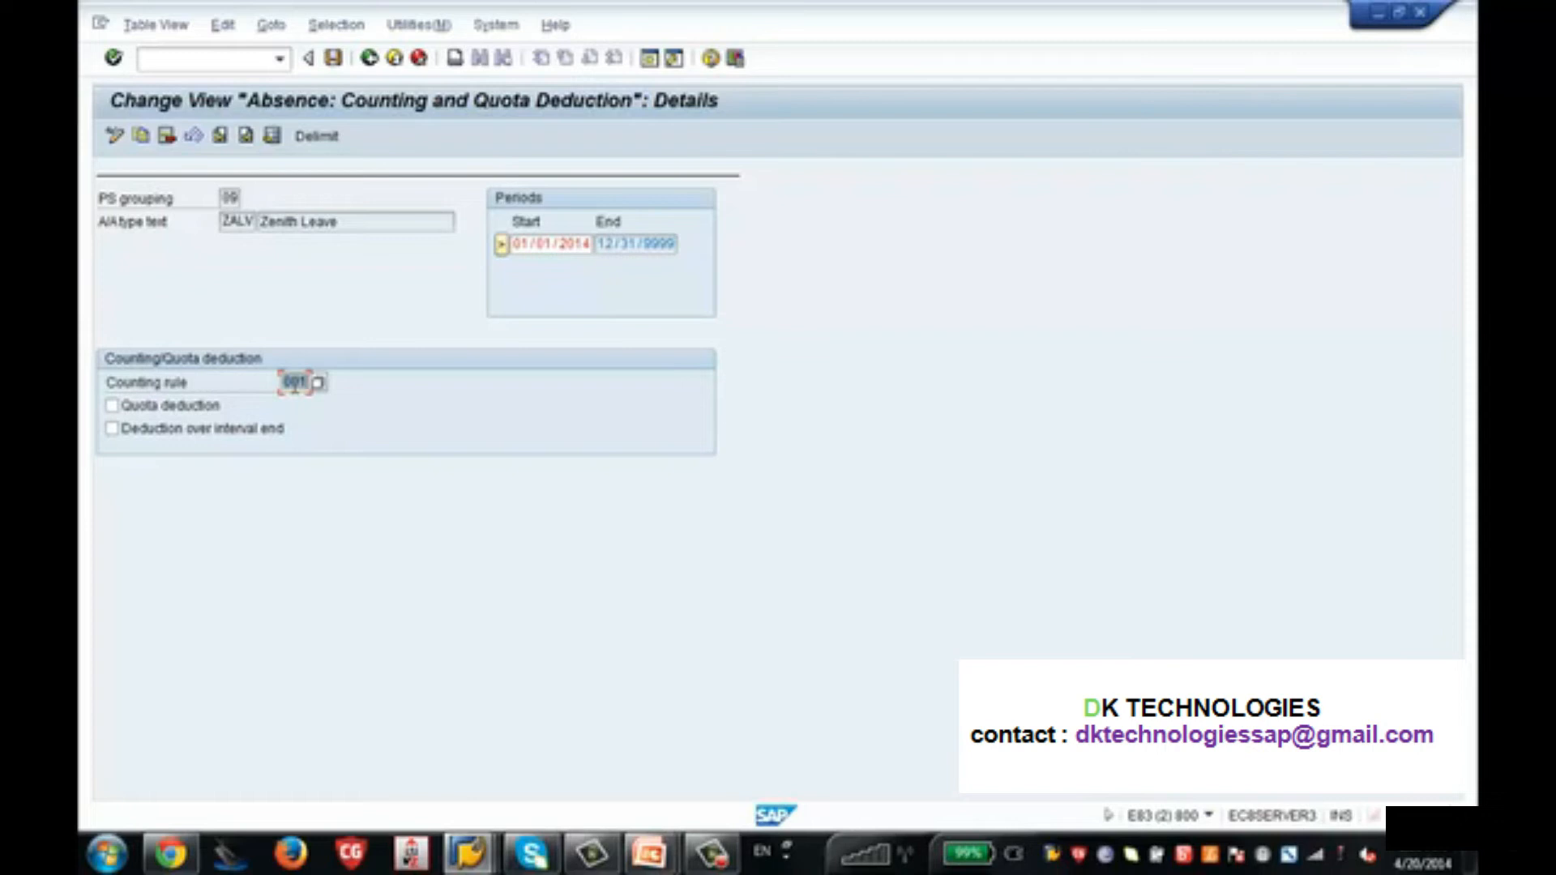
# Save the counting rule assignment of Zenith Leave and return to the IMG structure.
pyautogui.click(333, 58)
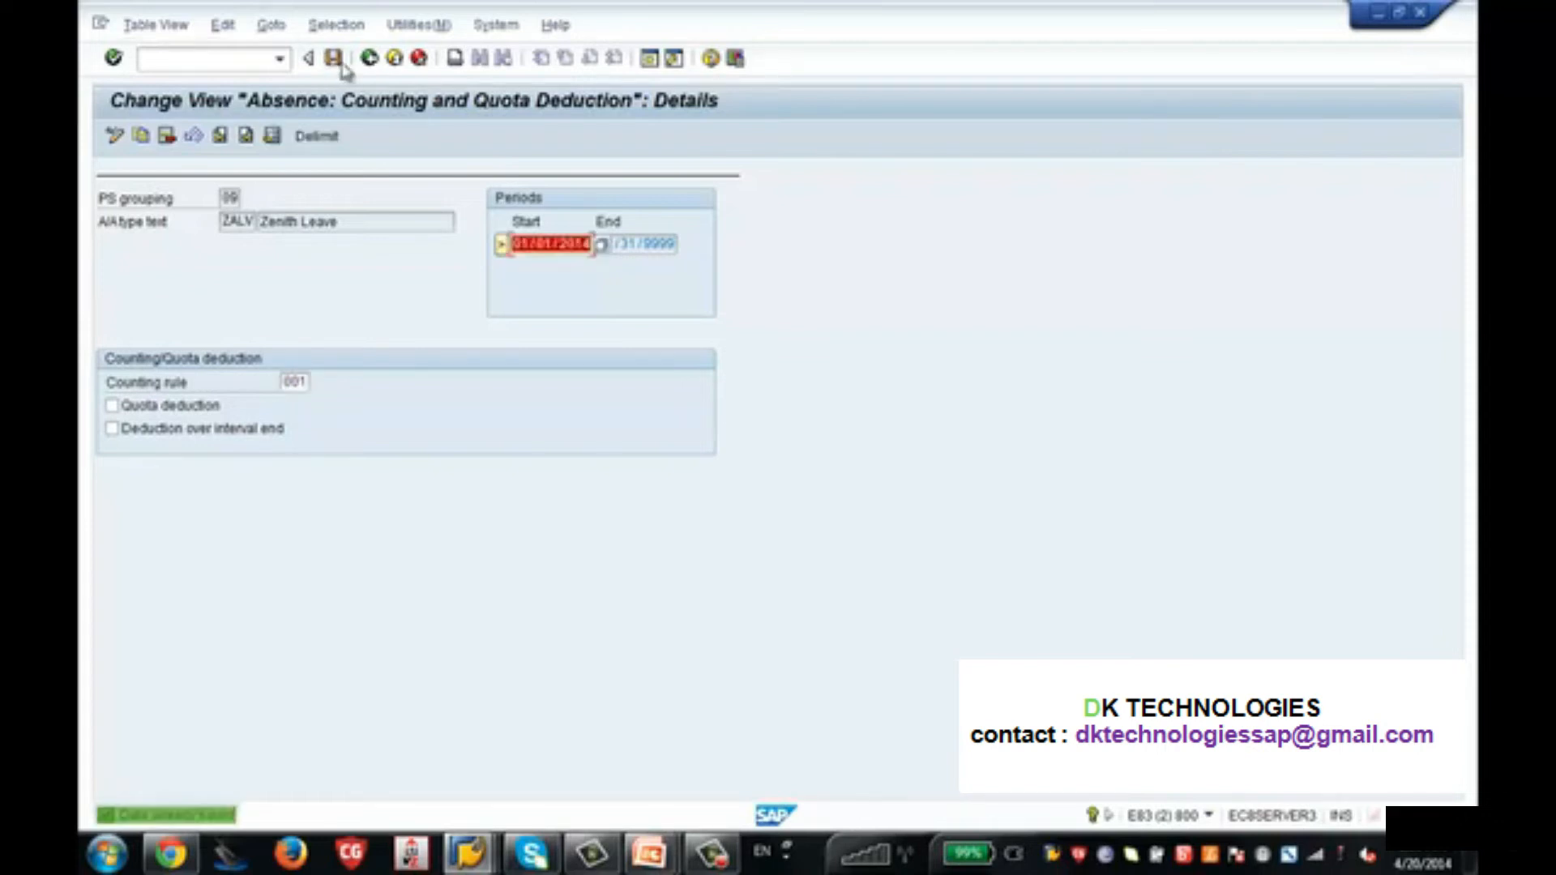
pyautogui.click(369, 58)
pyautogui.click(368, 58)
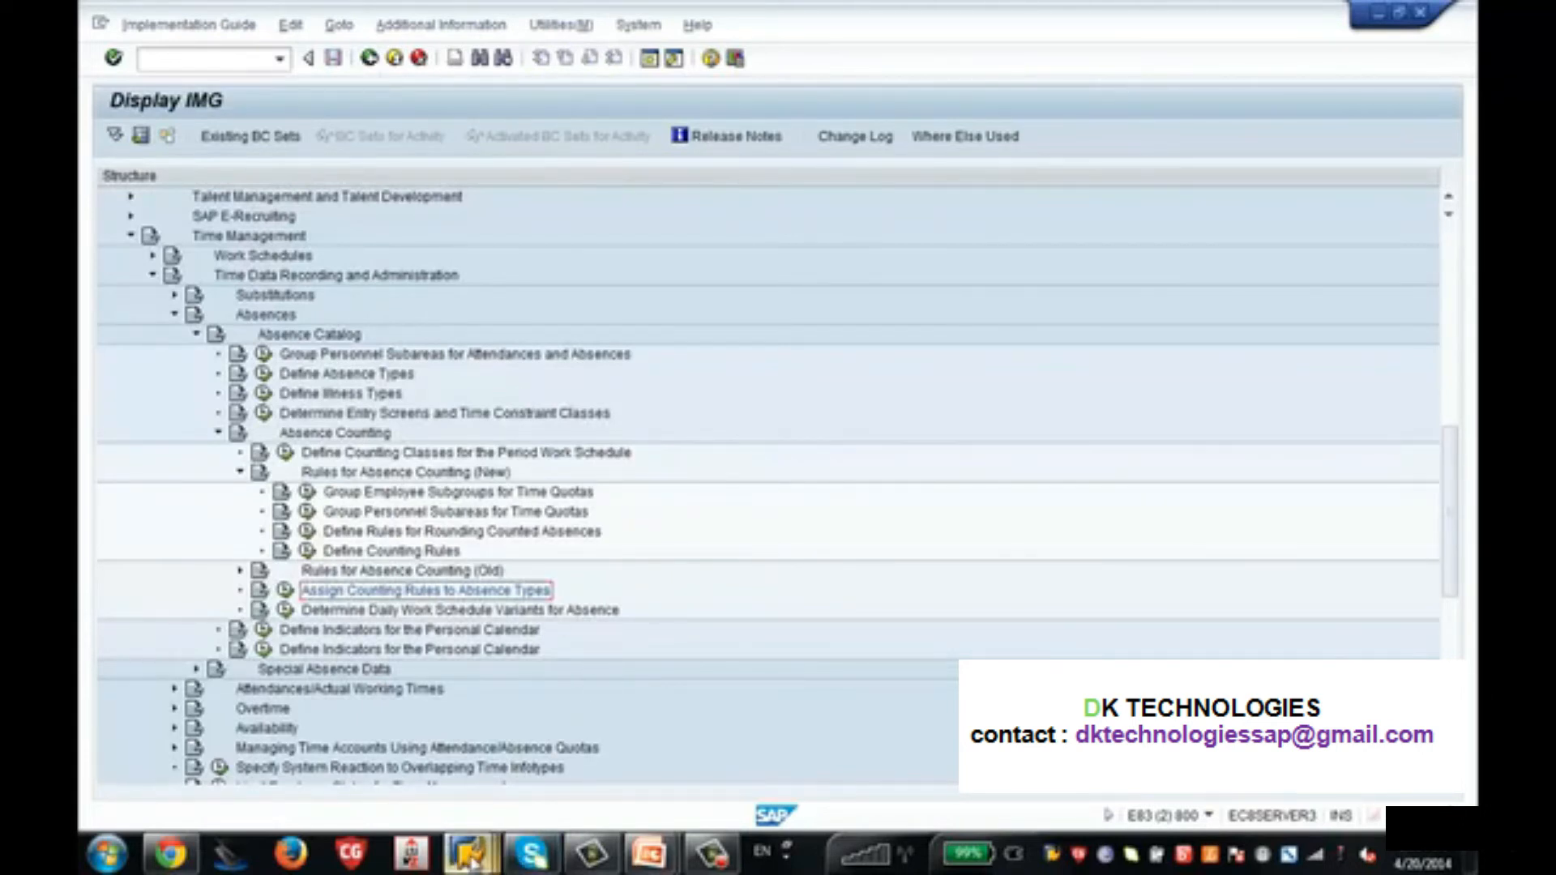
# Switch to the Maintain HR Master Data session and clear the direct selection's infotype and subtype.
pyautogui.moveTo(474, 860)
pyautogui.click(503, 770)
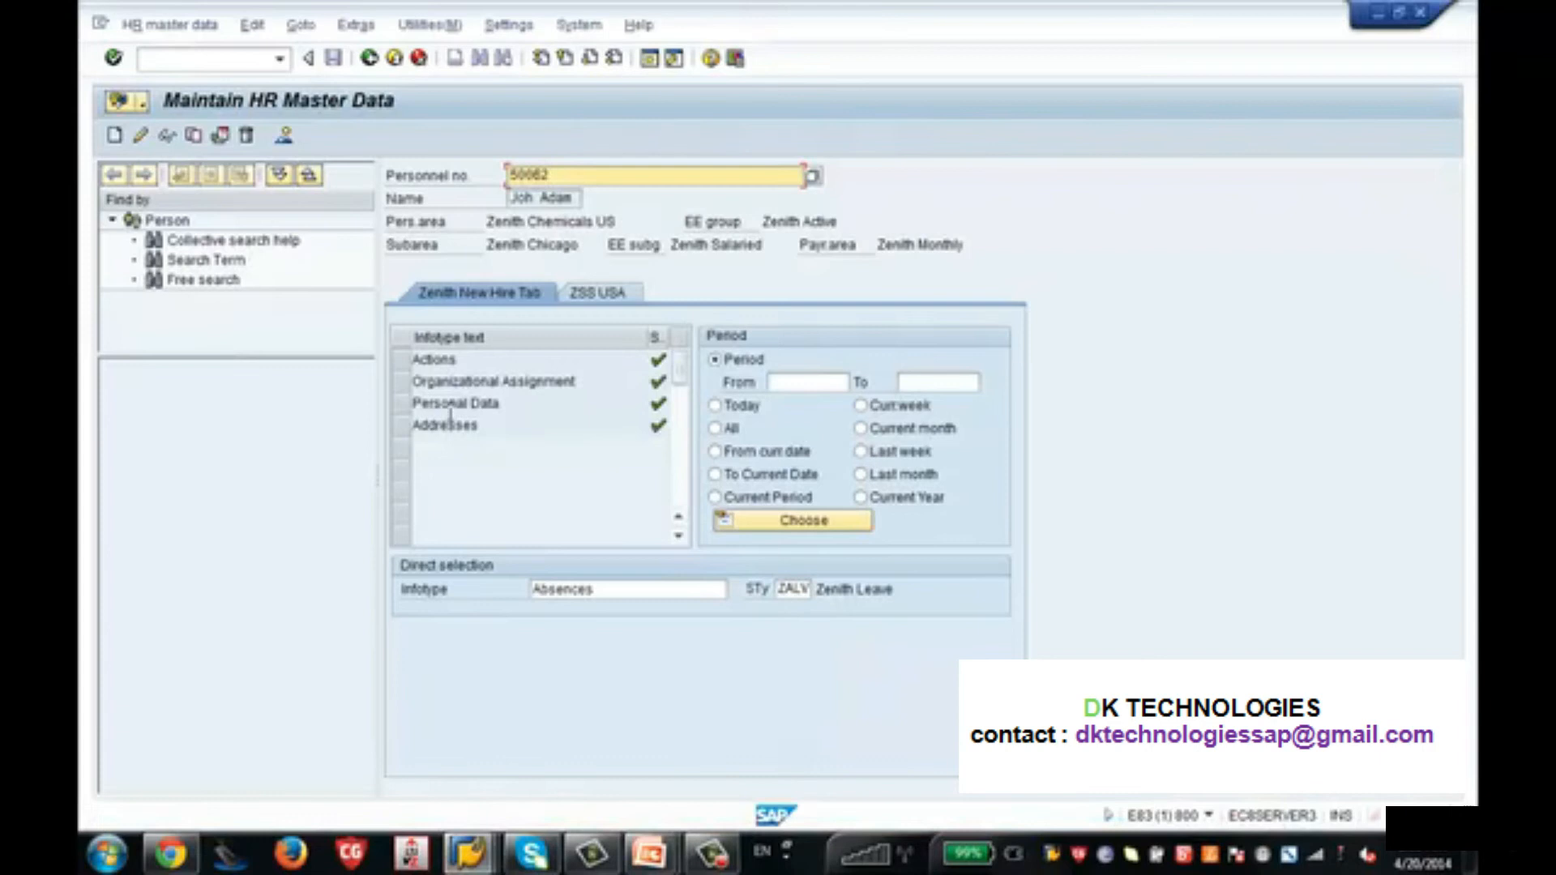
pyautogui.moveTo(598, 592); pyautogui.dragTo(367, 582)
pyautogui.press('Delete')
pyautogui.press('Tab')
pyautogui.press('Delete')
pyautogui.press('Return')
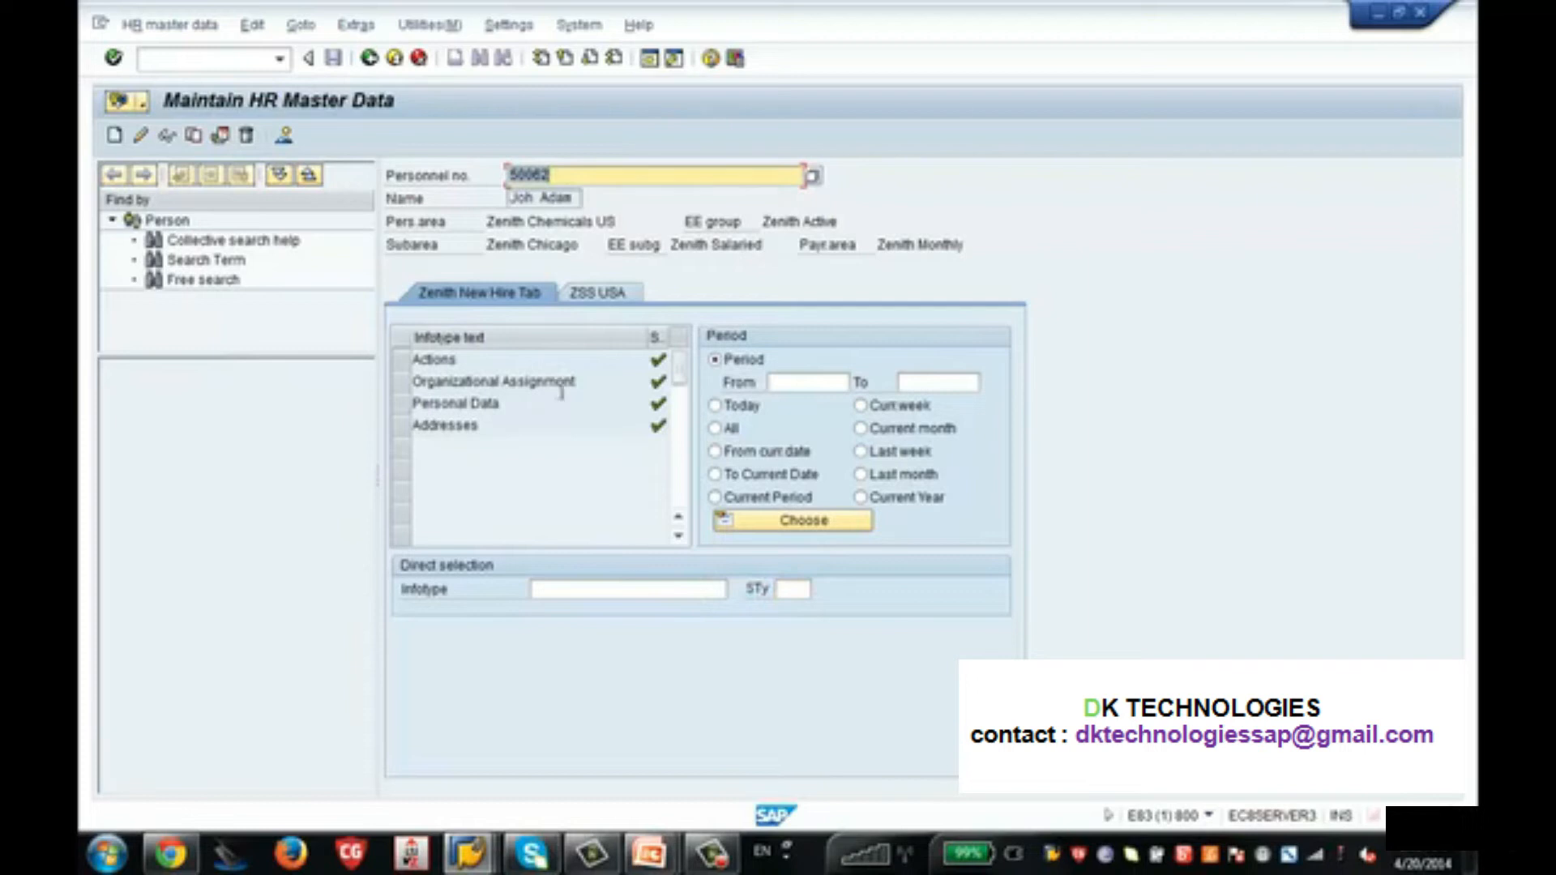
# Select infotype 2001 and start creating an absence record with subtype ZALV, Zenith Leave.
pyautogui.click(624, 589)
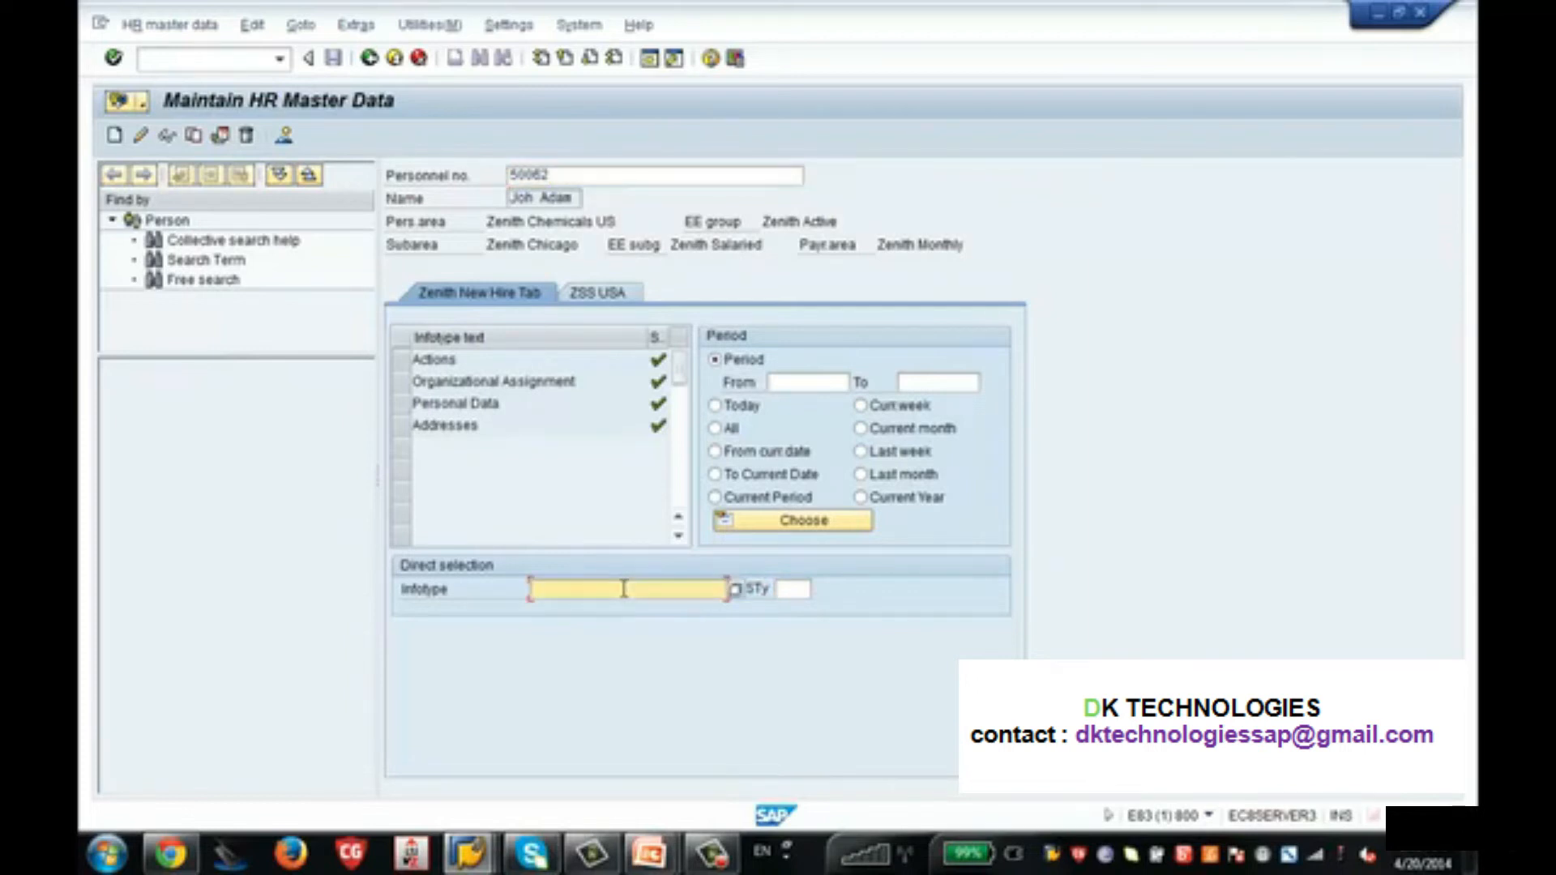
pyautogui.write('2001')
pyautogui.press('Return')
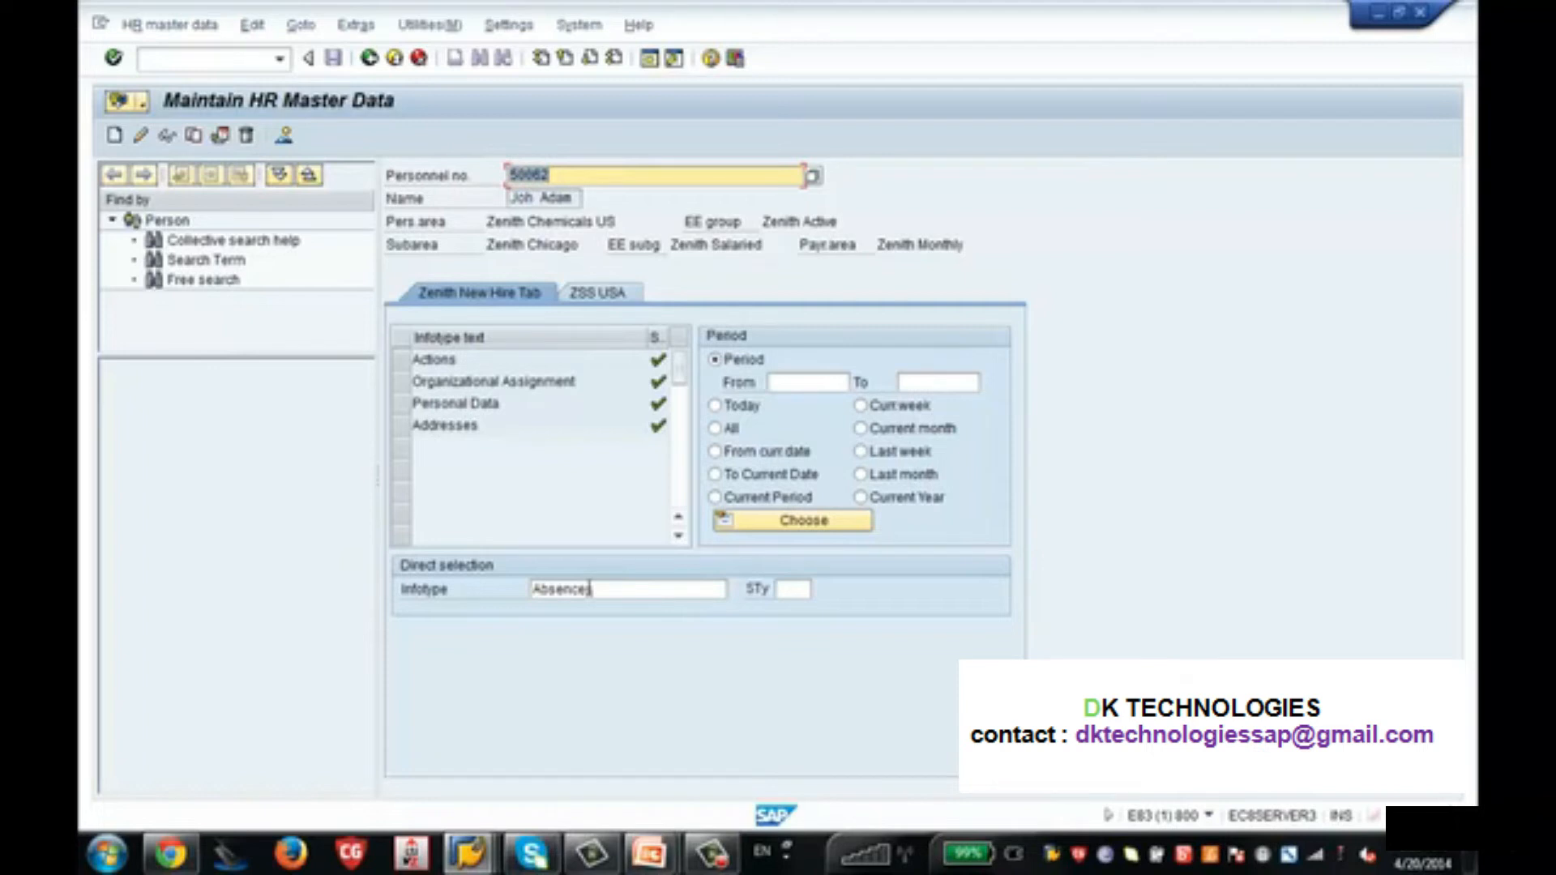
pyautogui.click(115, 140)
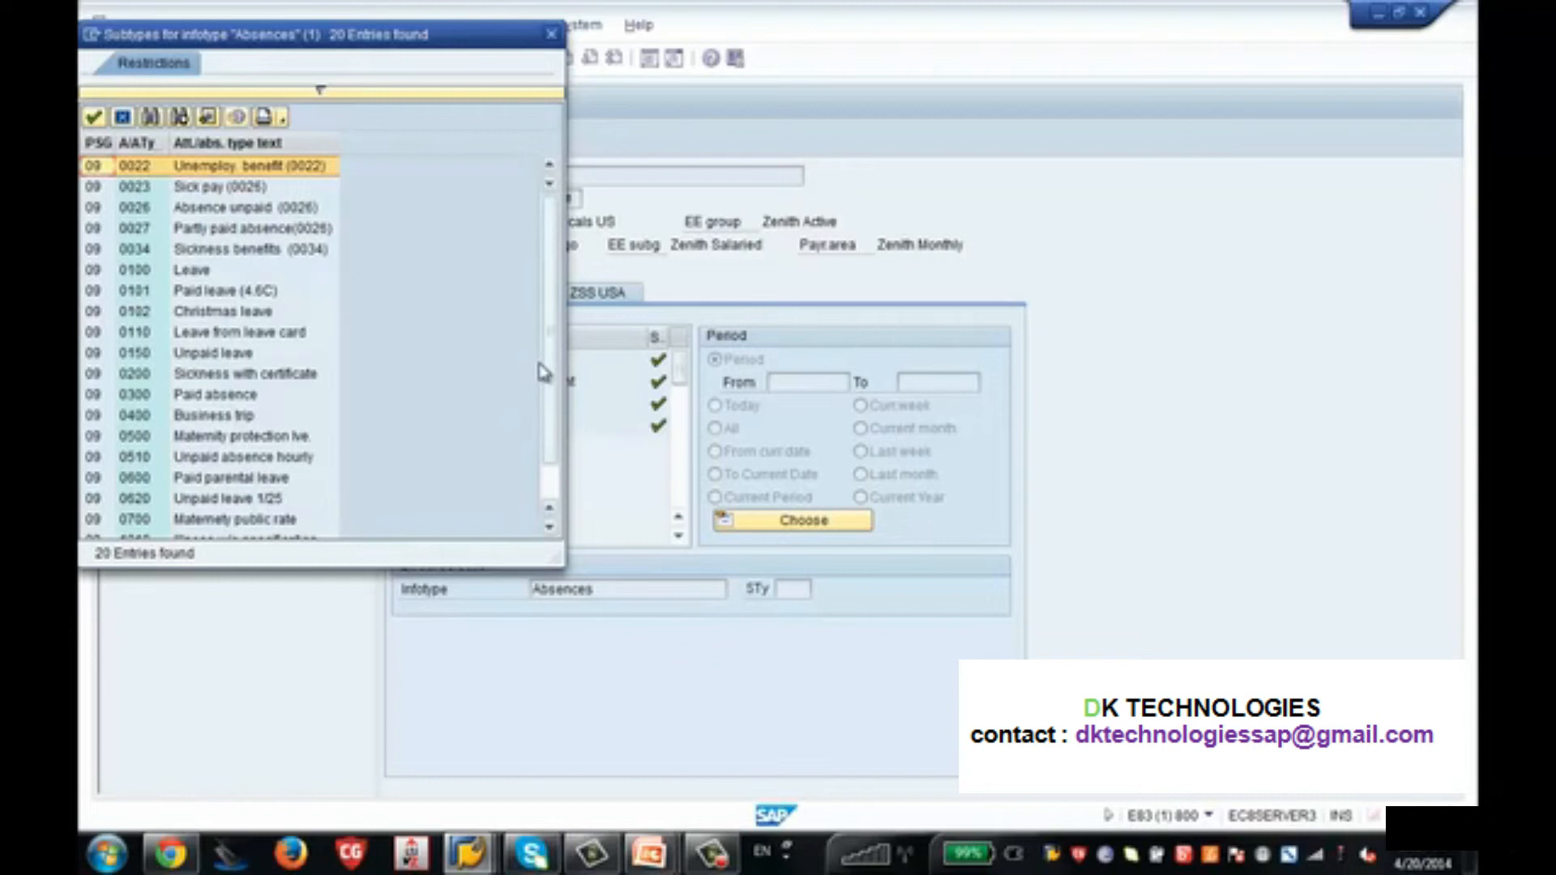
pyautogui.moveTo(545, 380); pyautogui.dragTo(546, 442)
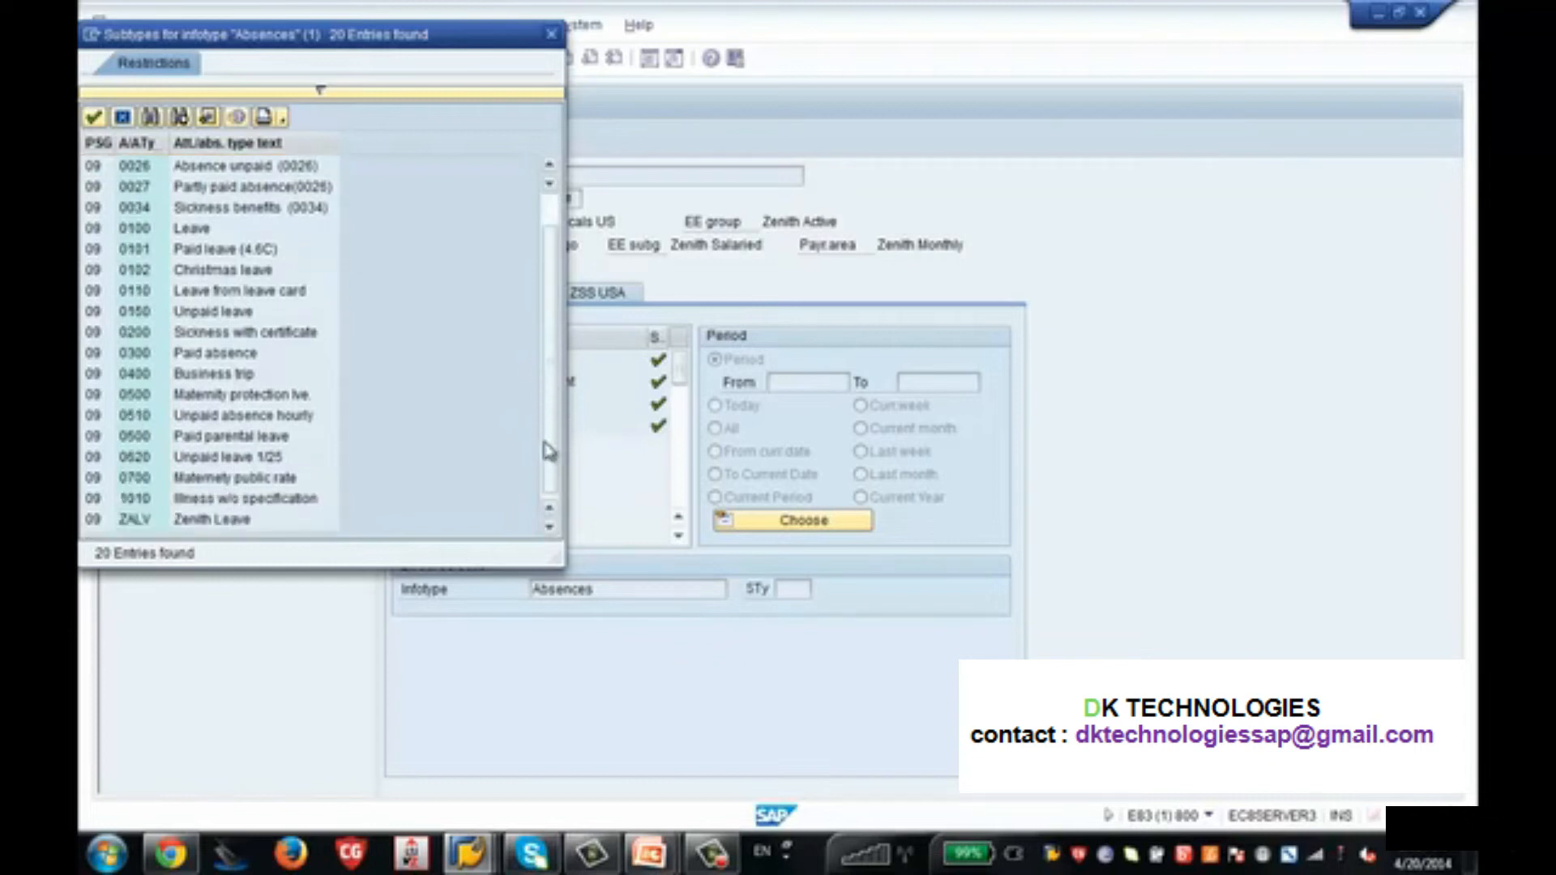
pyautogui.doubleClick(212, 519)
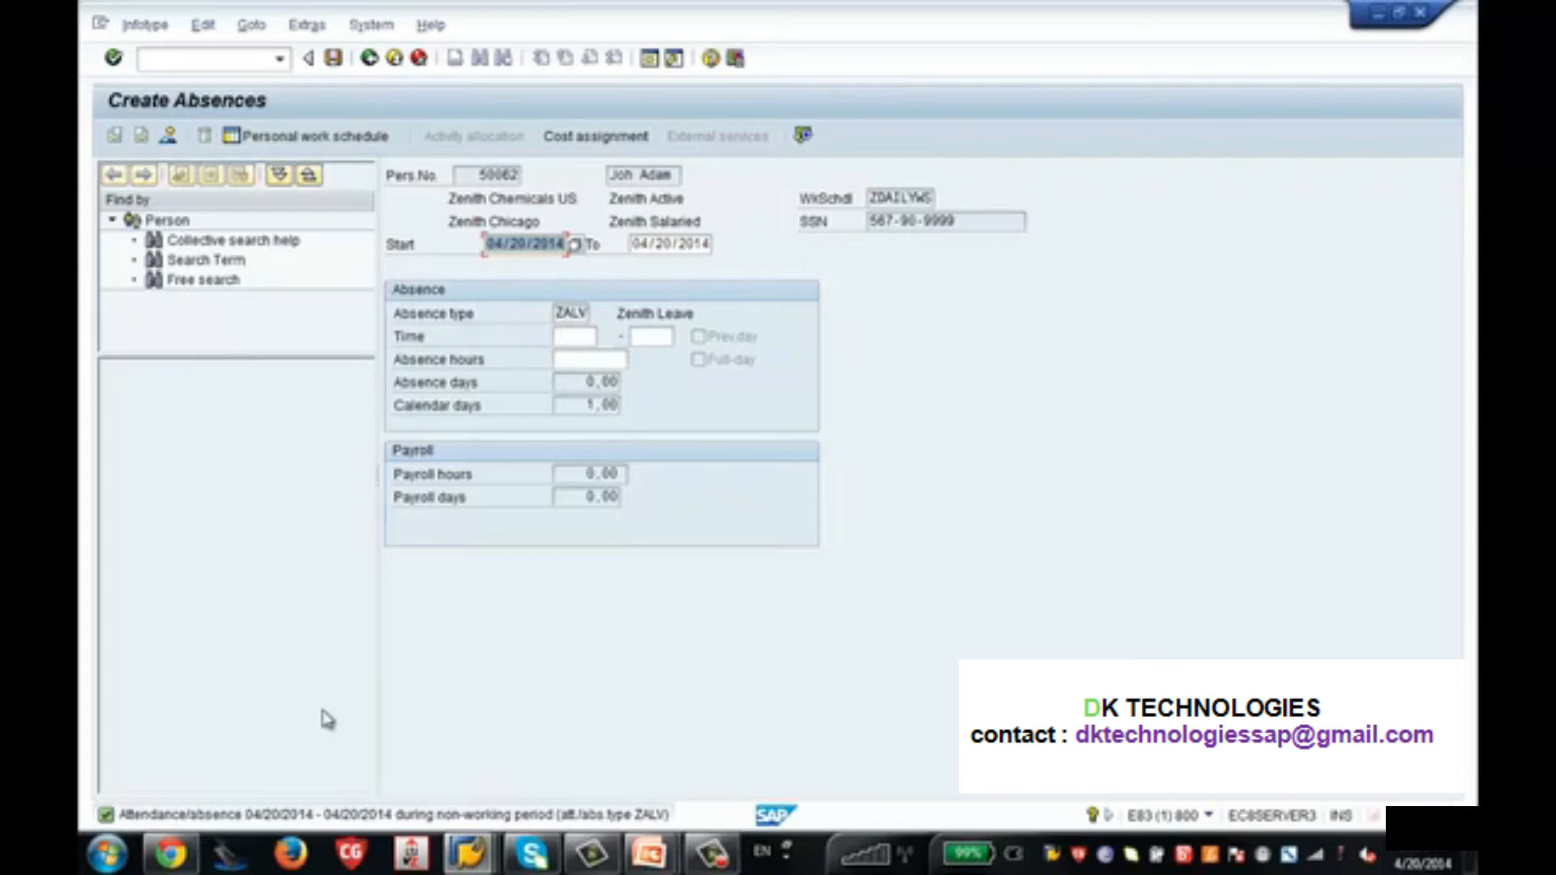
# Set the absence's start and end dates to 04/21/2014 and validate the entry.
pyautogui.press('Return')
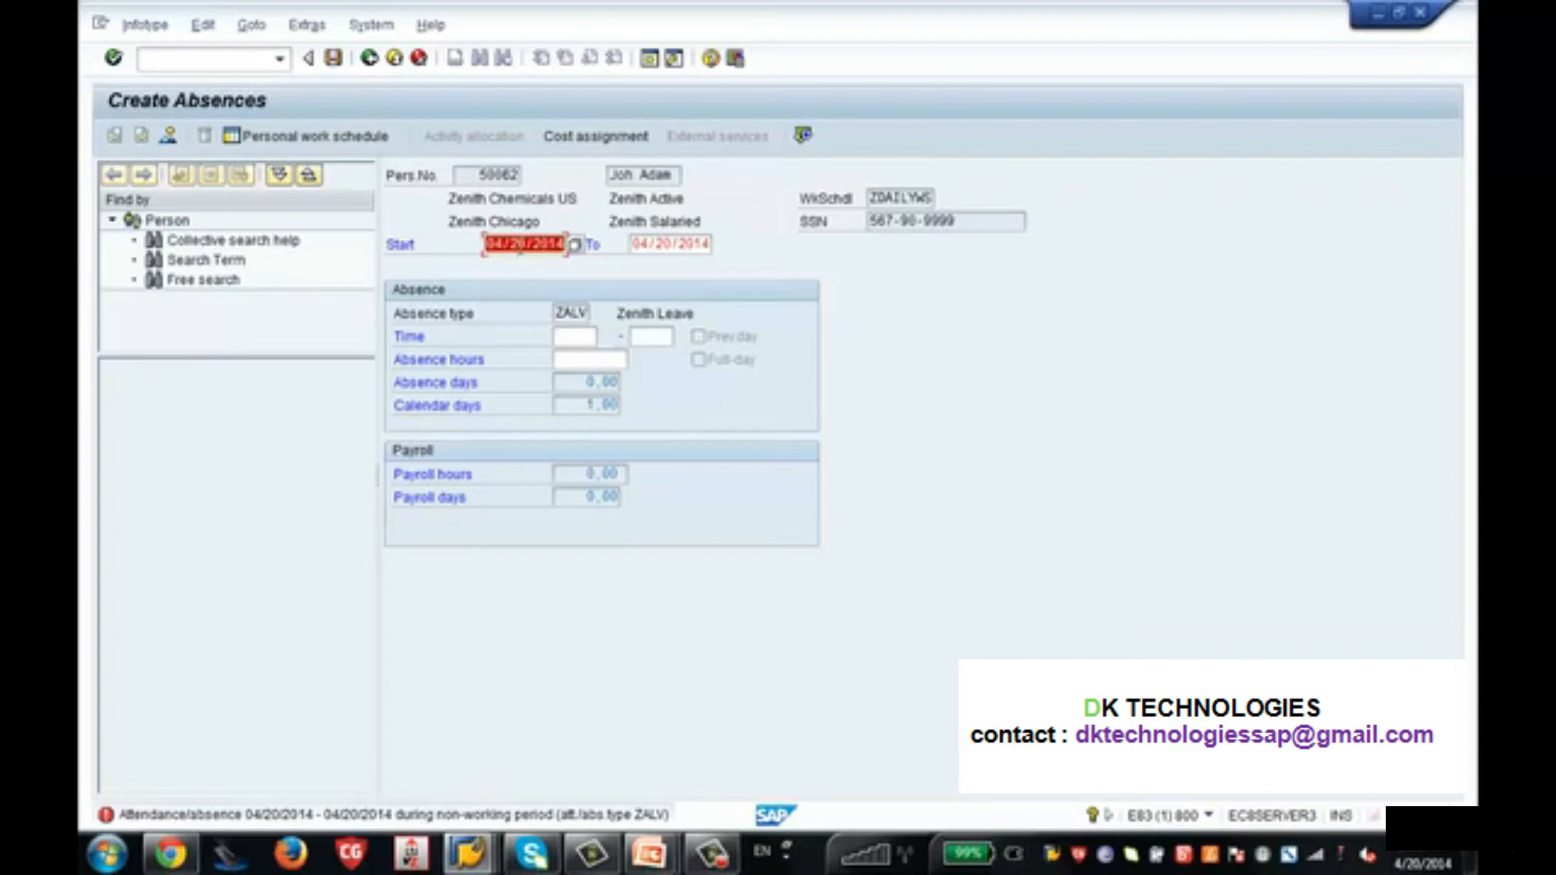
pyautogui.click(525, 244)
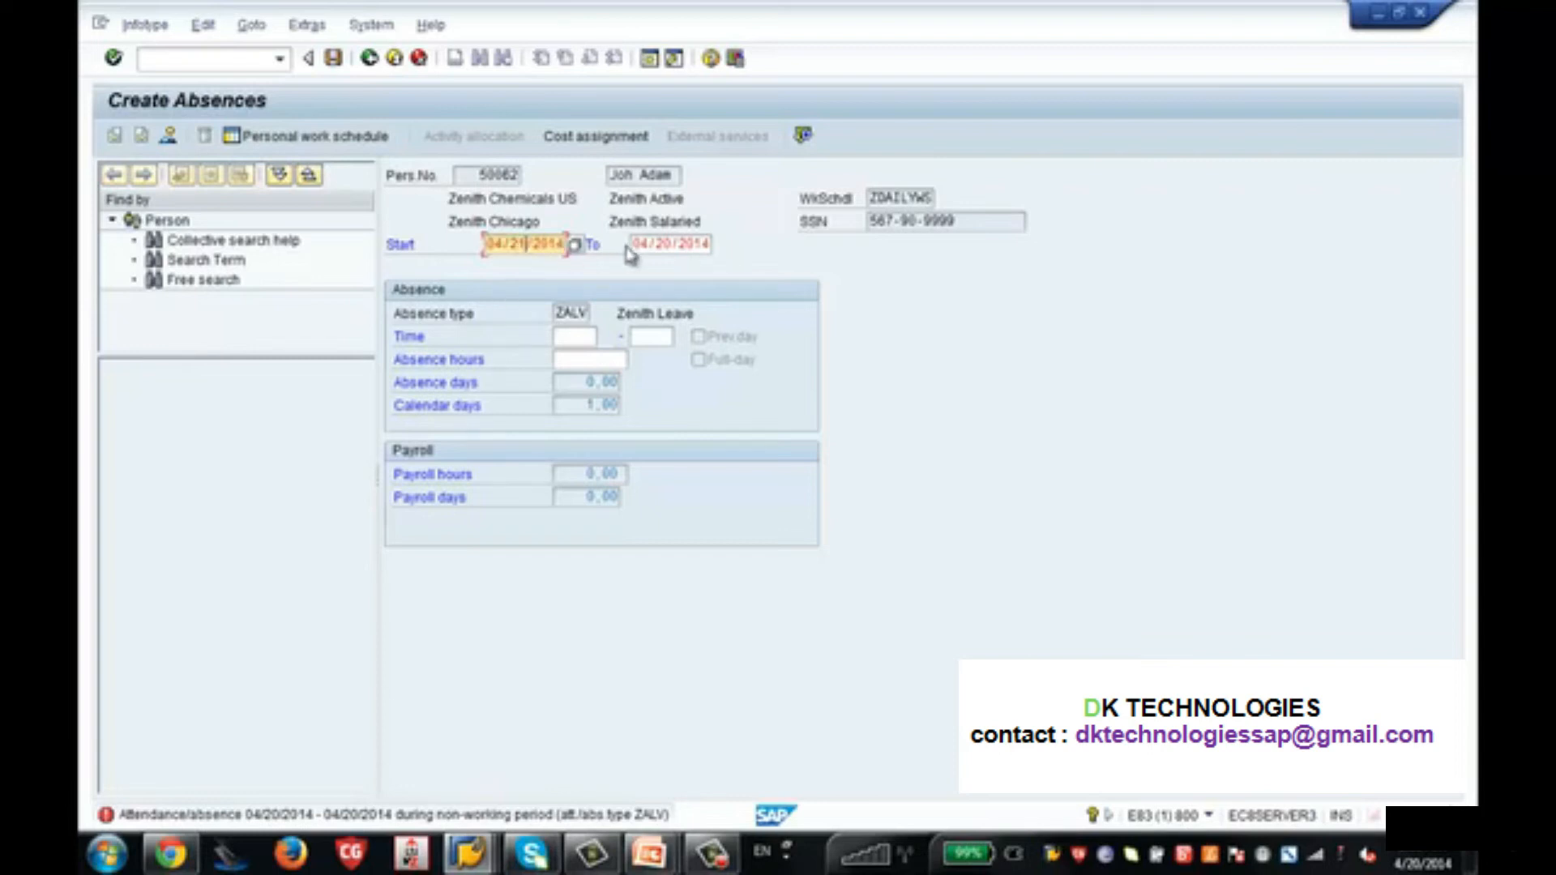
pyautogui.click(673, 244)
pyautogui.write('1')
pyautogui.press('Return')
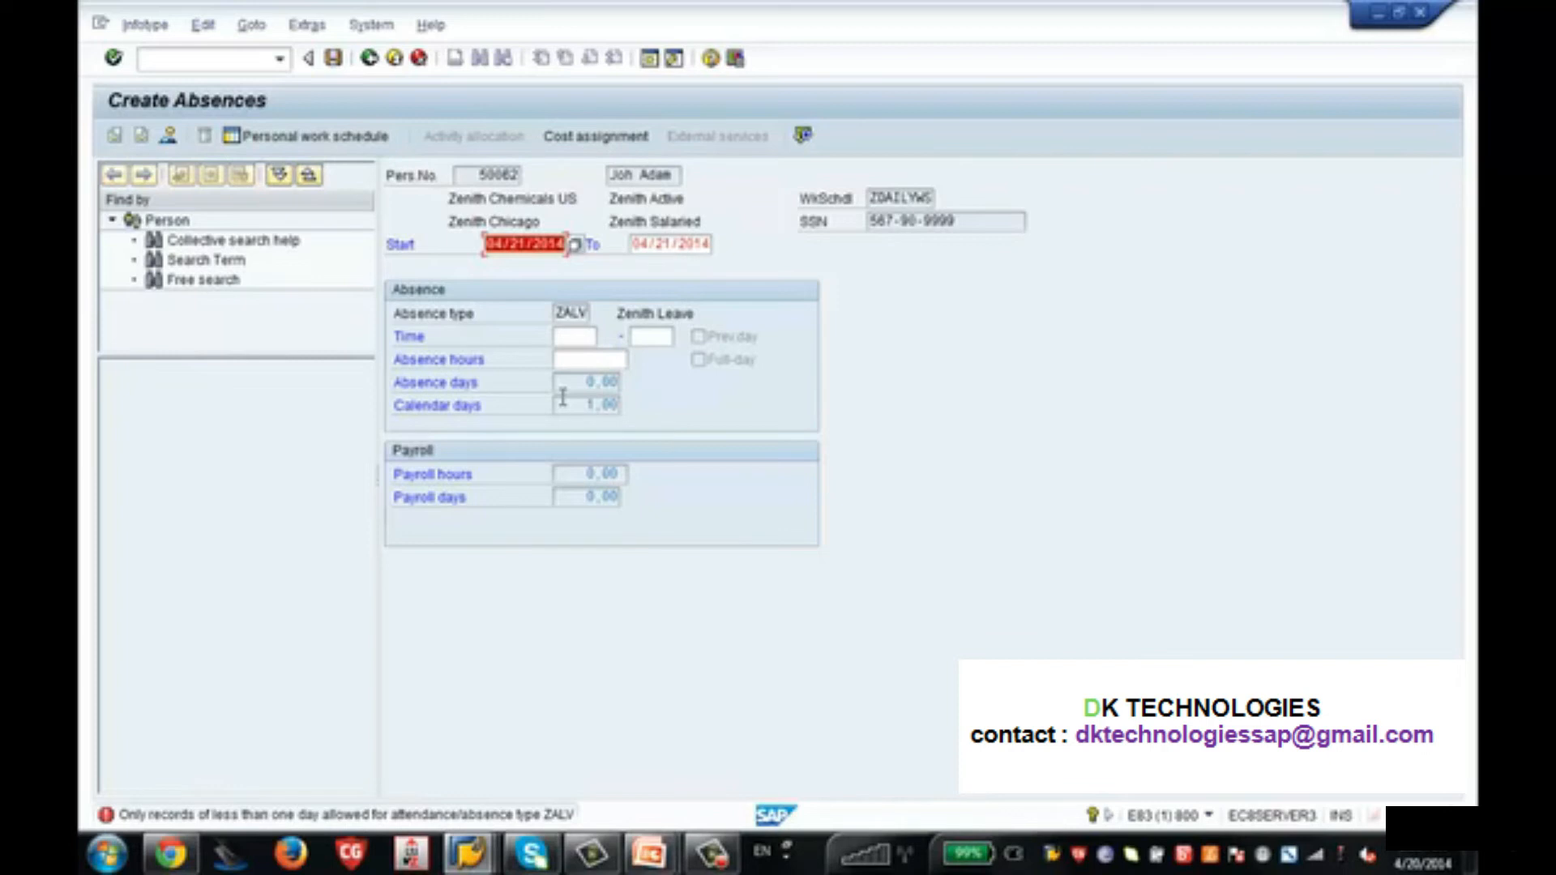
# Switch to the IMG session, open the Define Absence Types activity and position the input checks list at PS grouping 09.
pyautogui.moveTo(492, 857)
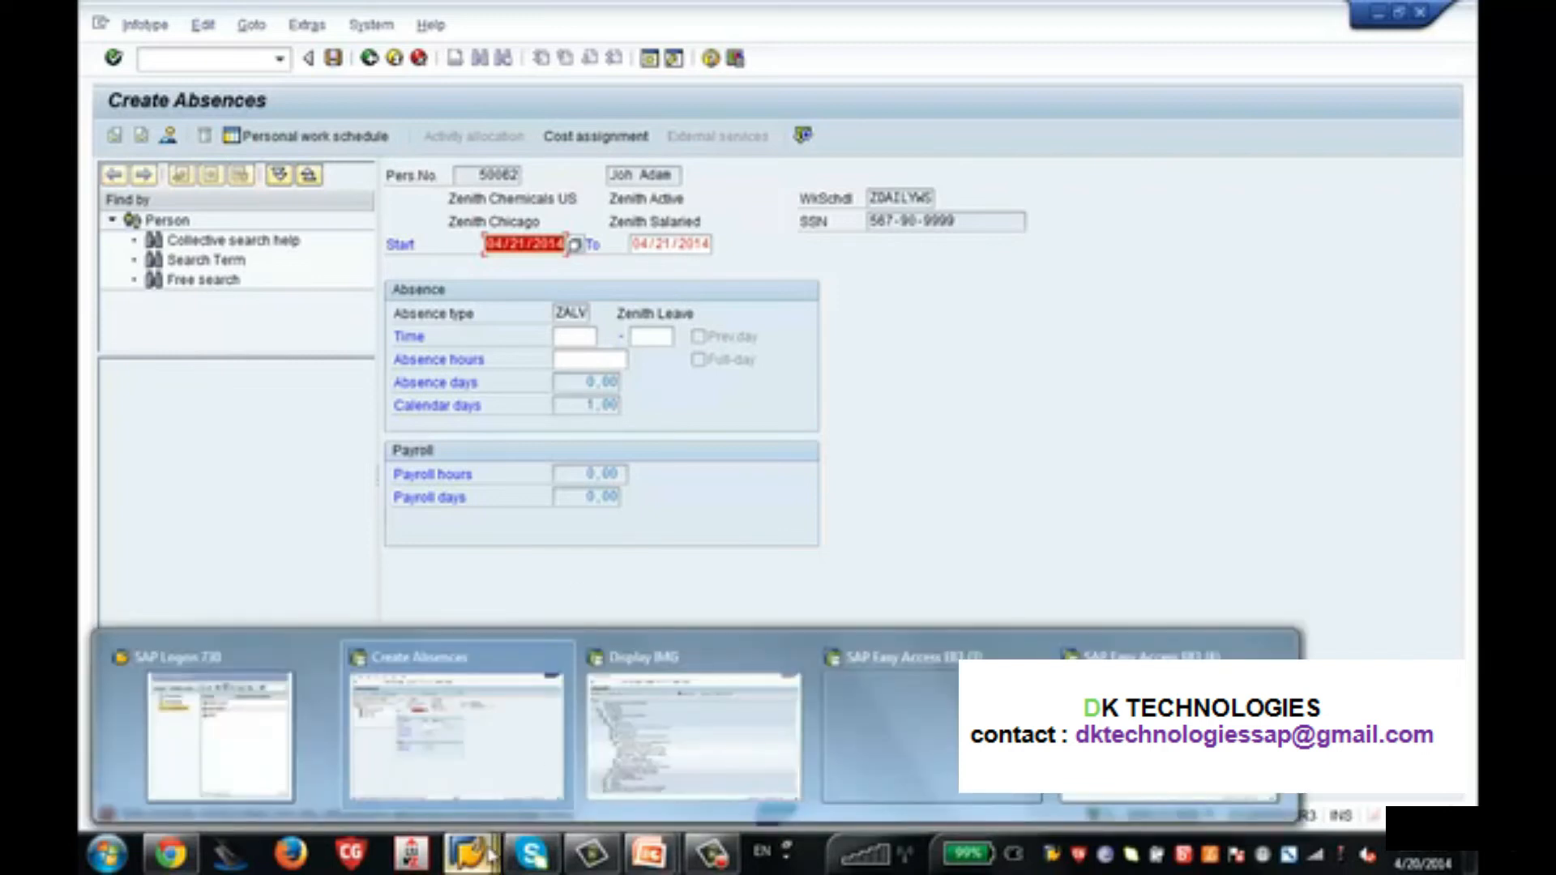
pyautogui.click(644, 738)
pyautogui.click(263, 373)
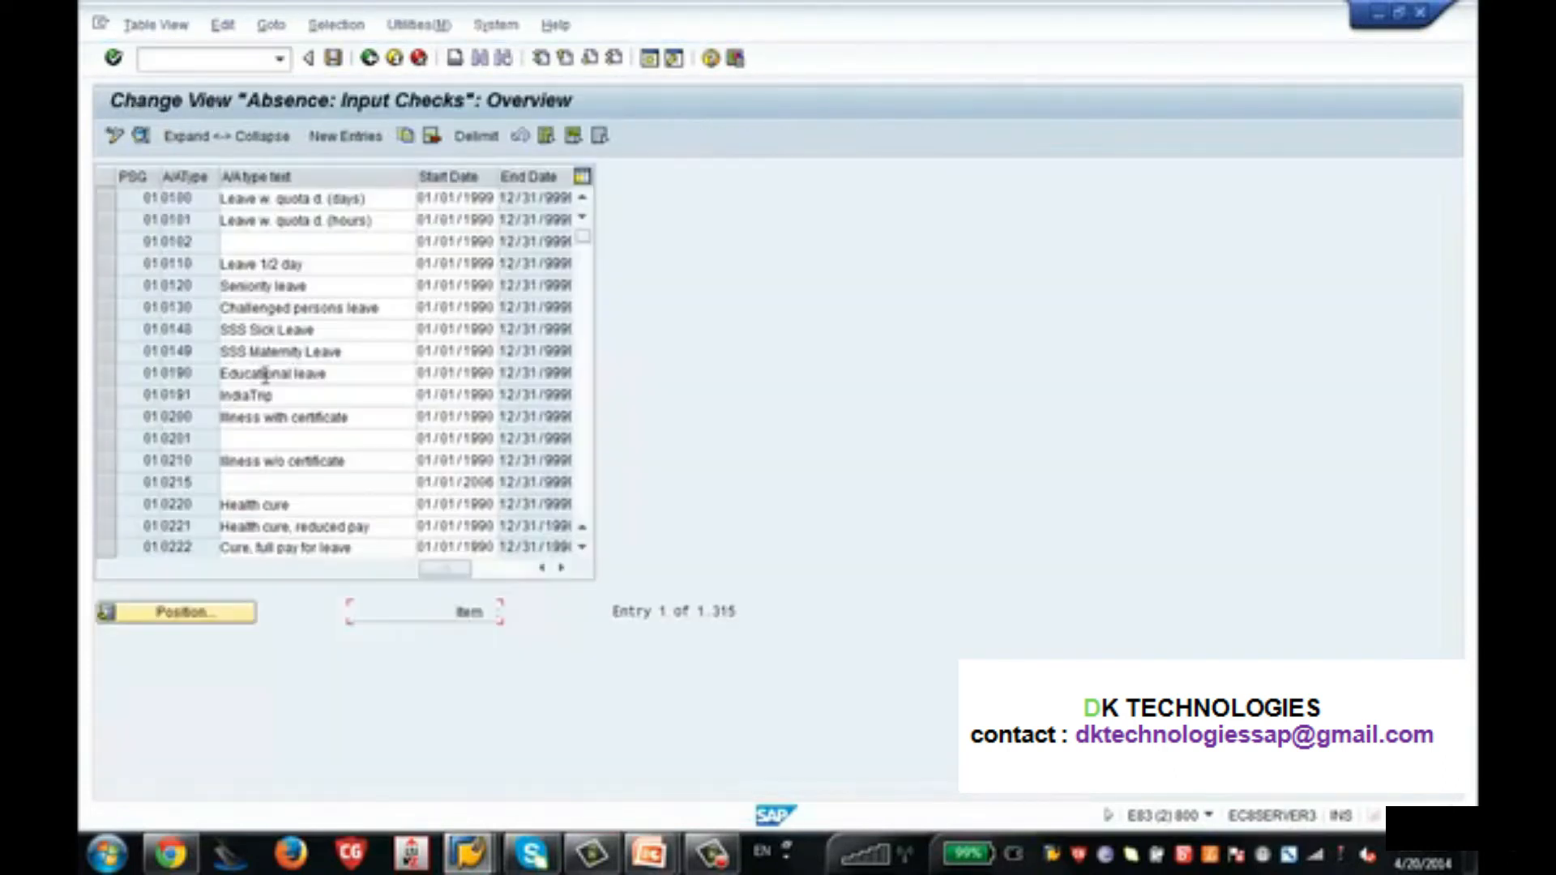
pyautogui.click(221, 621)
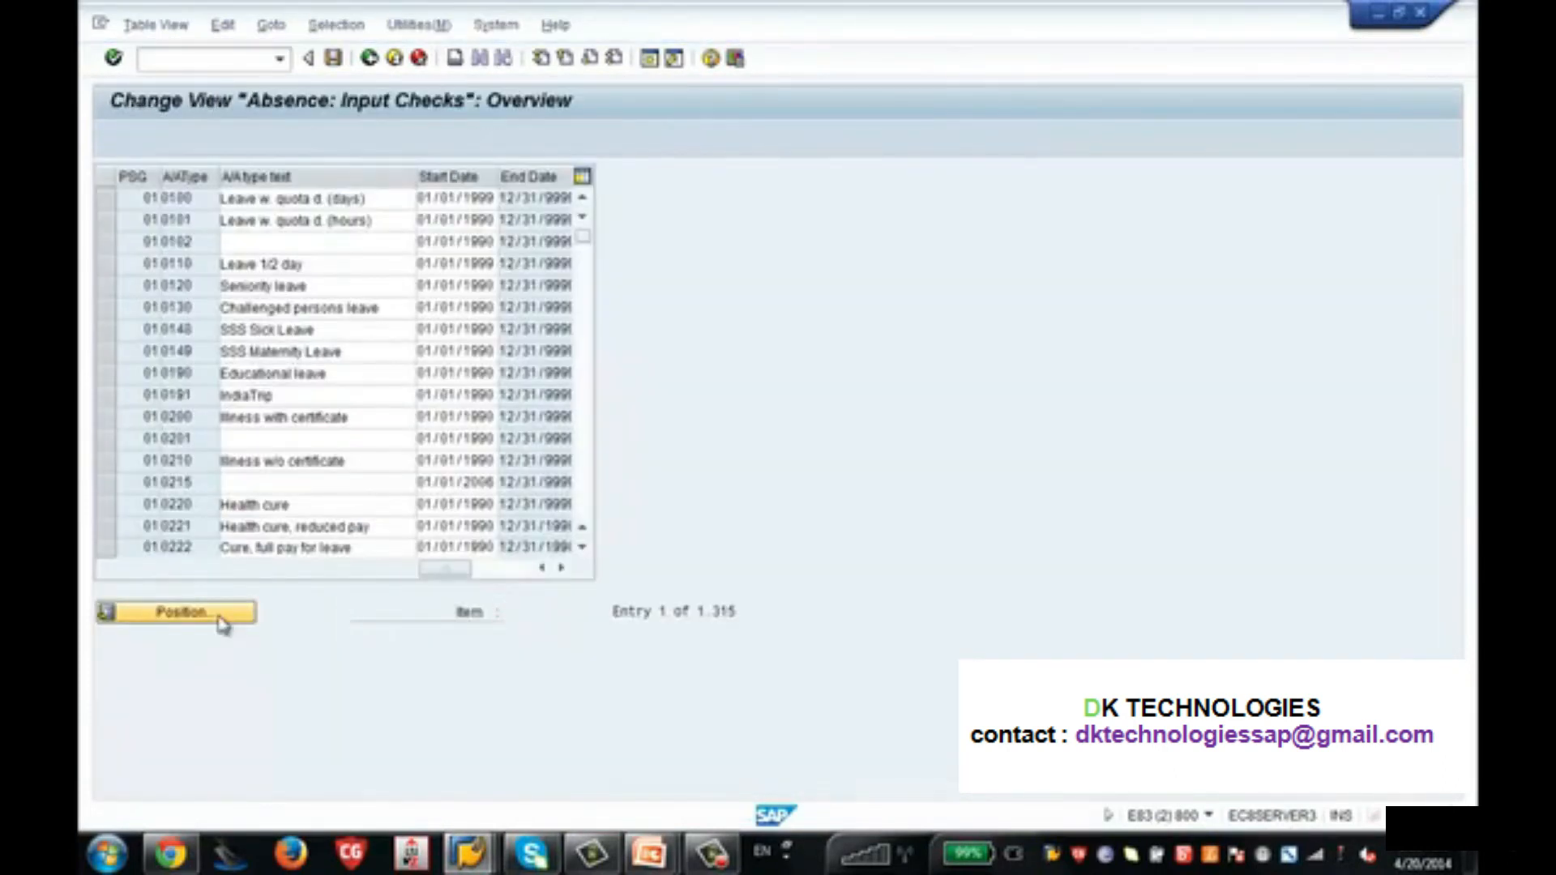
pyautogui.write('09')
pyautogui.press('Return')
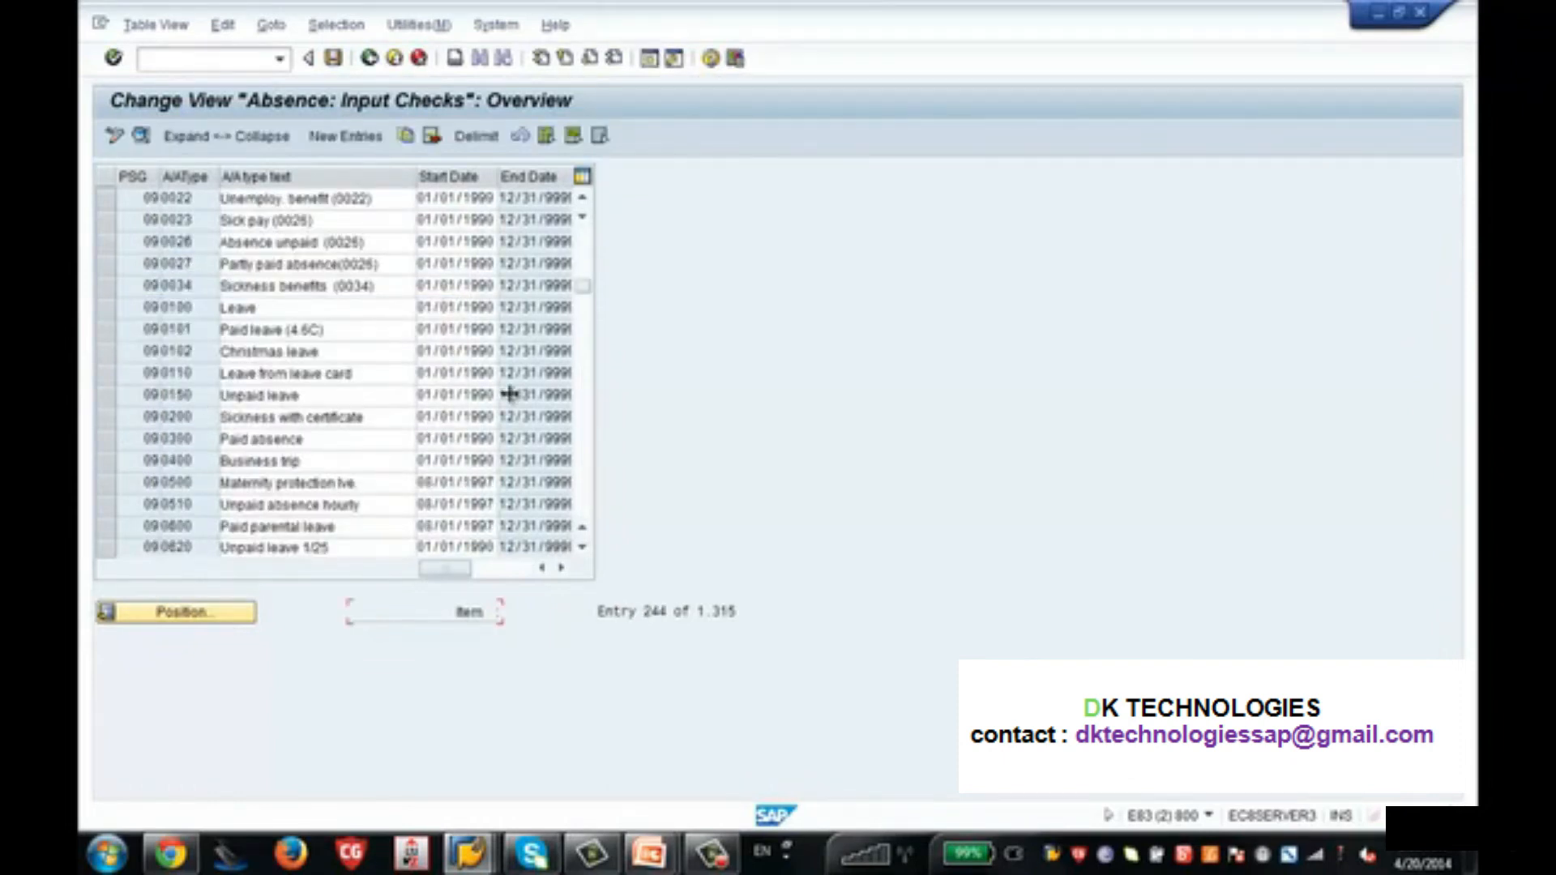
# Open the input check details of Zenith Leave for PS grouping 09, setting minimum duration to 001 and maximum duration to 999.
pyautogui.click(580, 406)
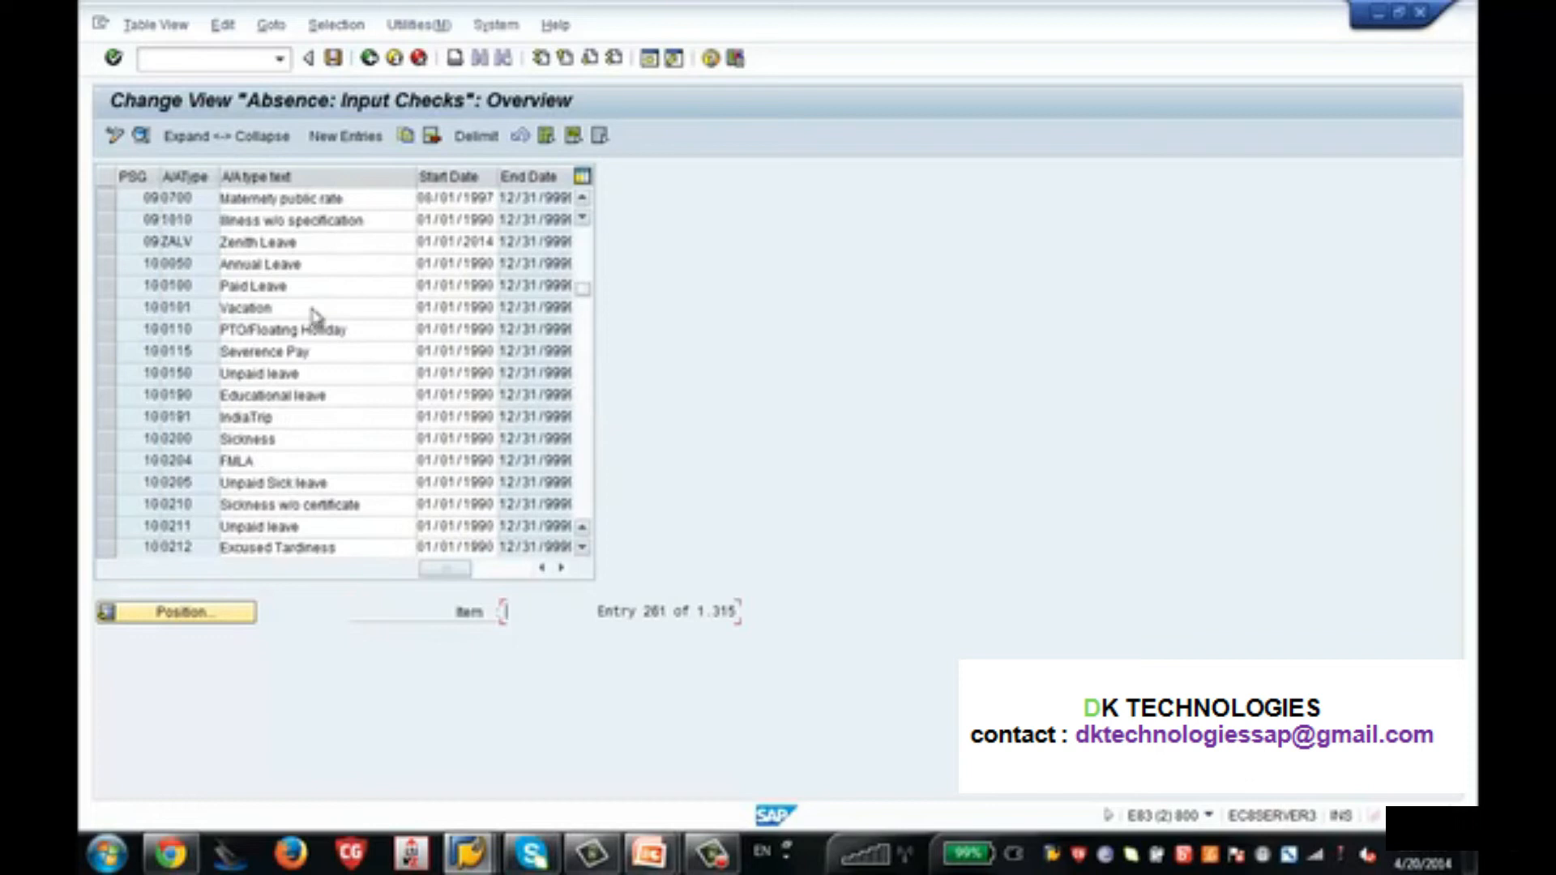
pyautogui.click(106, 241)
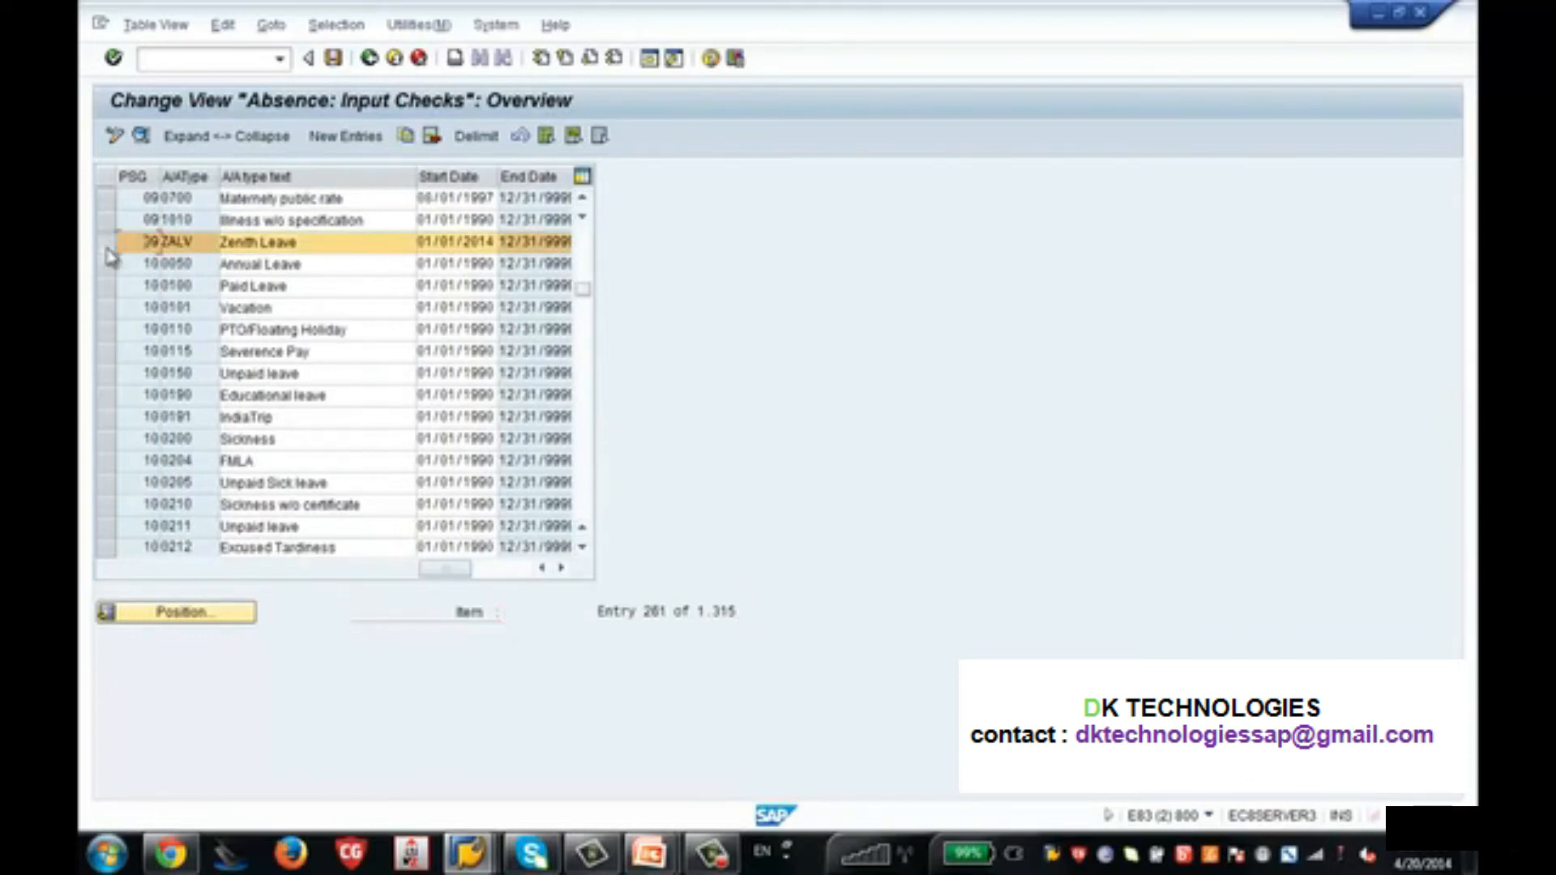
pyautogui.click(140, 135)
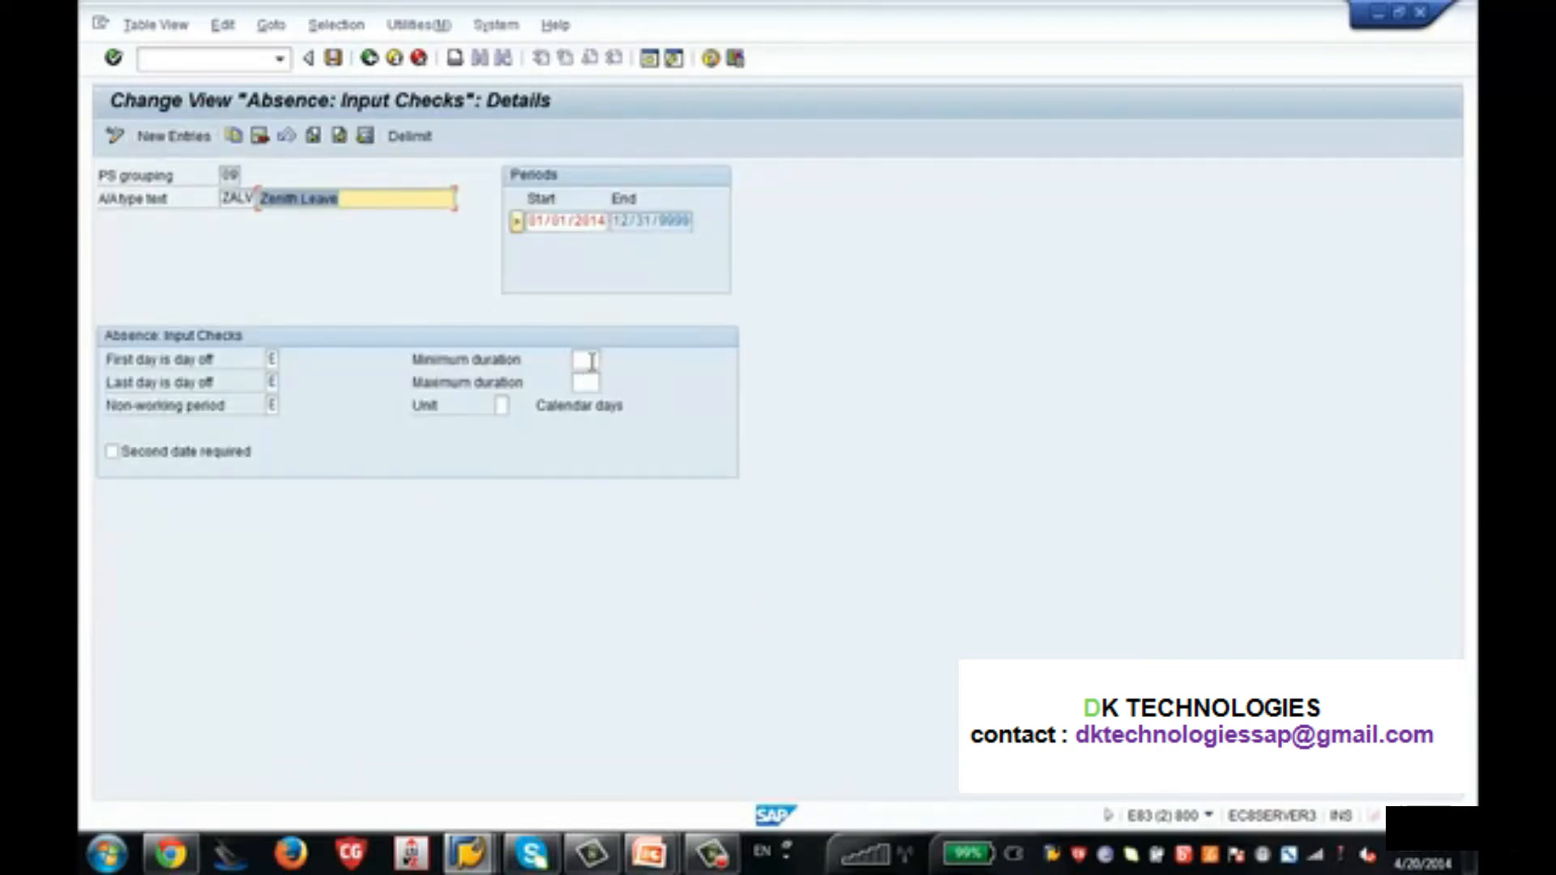
pyautogui.click(591, 361)
pyautogui.write('001')
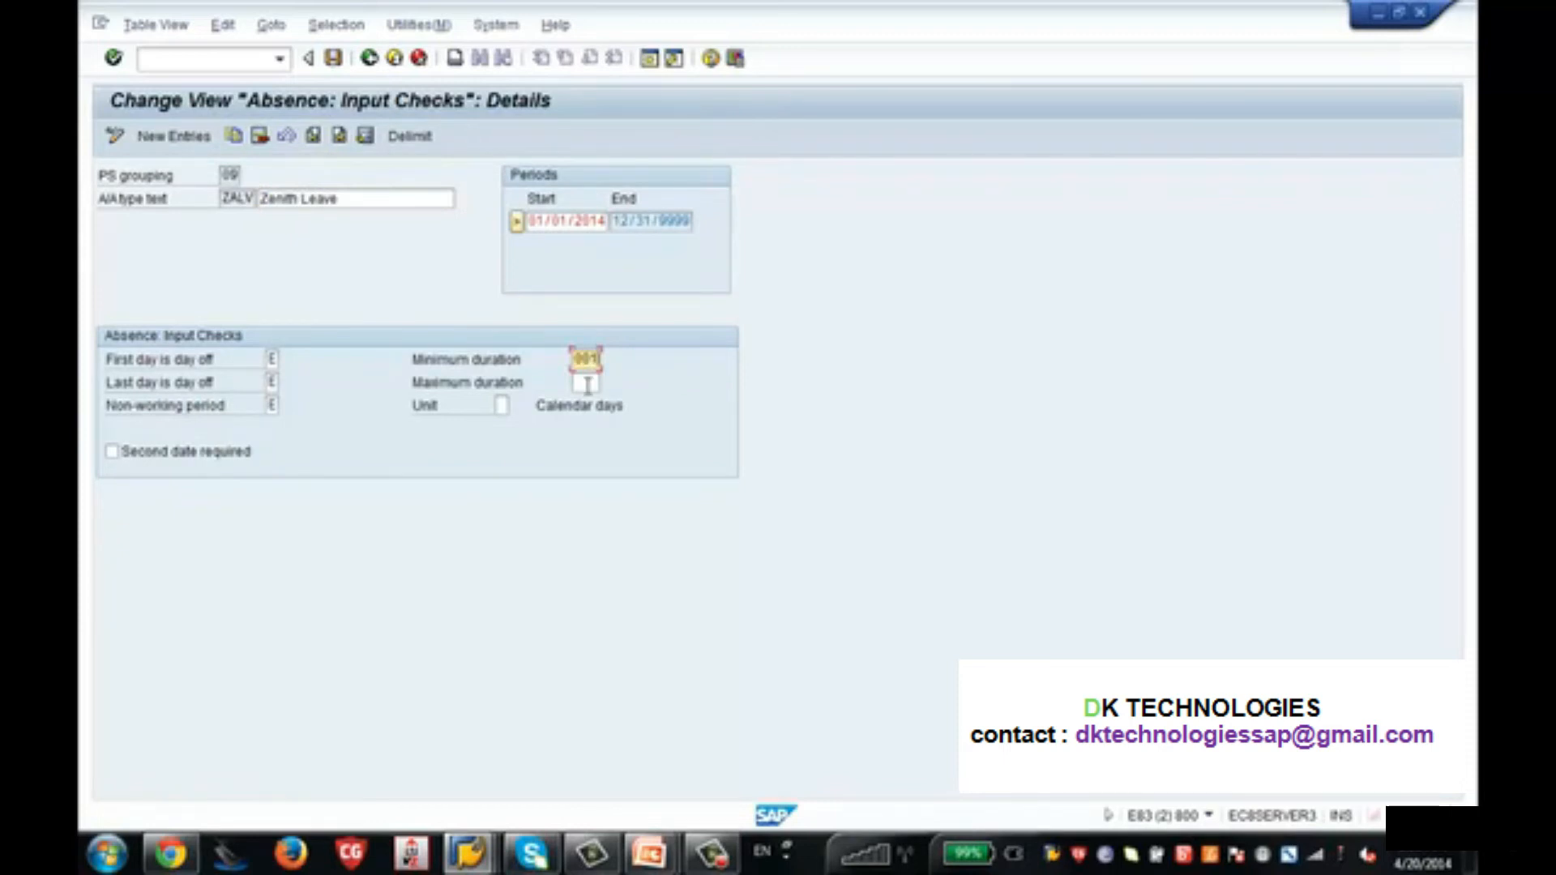
pyautogui.click(588, 385)
pyautogui.write('10')
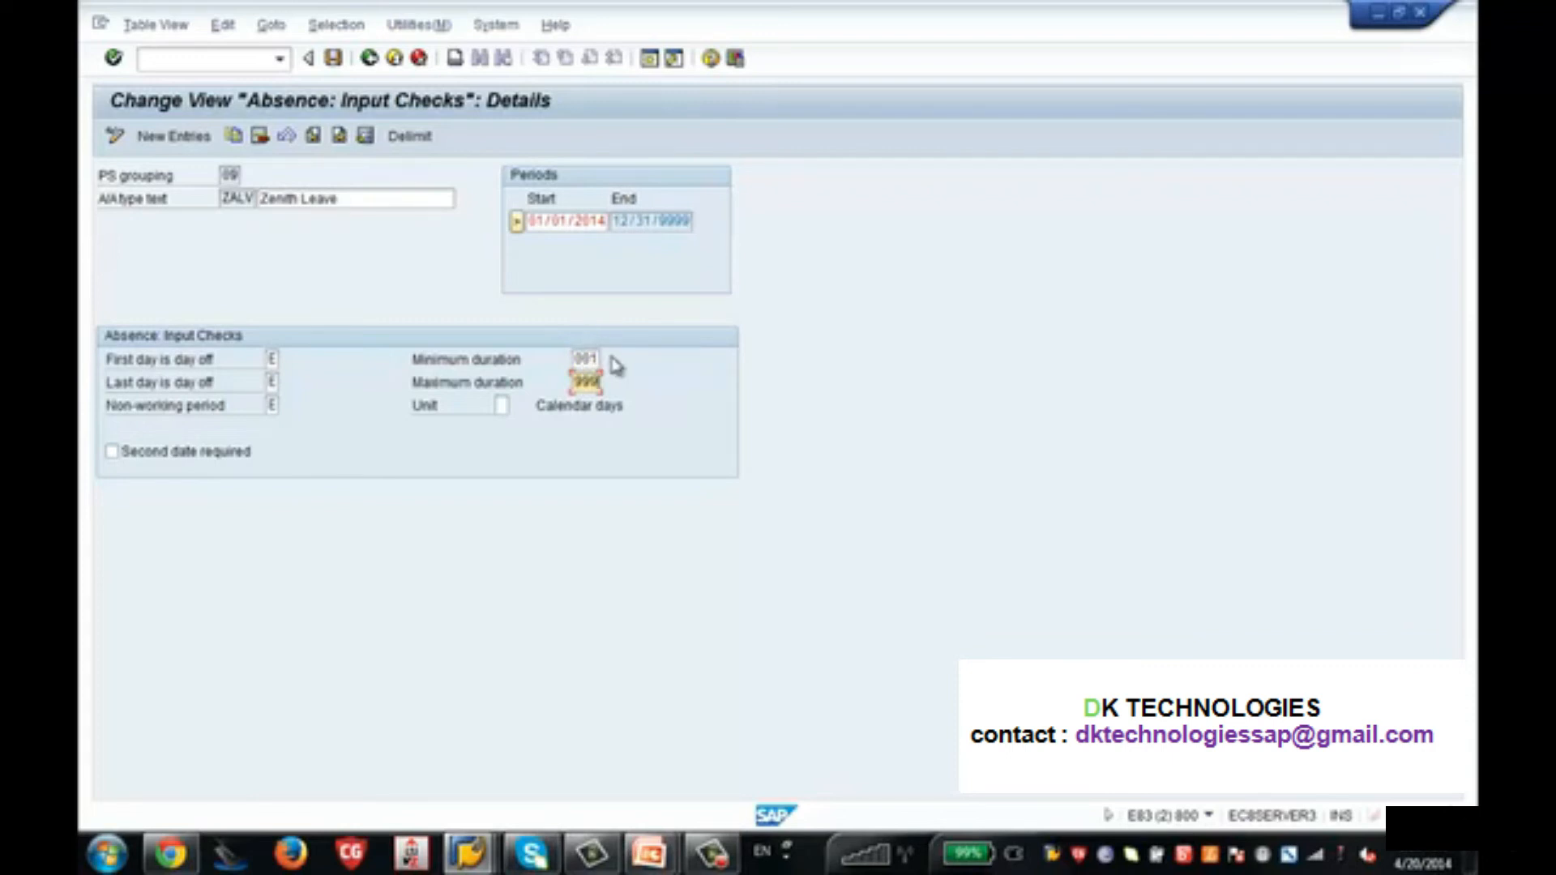
# Read the field help for the minimum duration, enter 001 again and save the input checks.
pyautogui.click(588, 359)
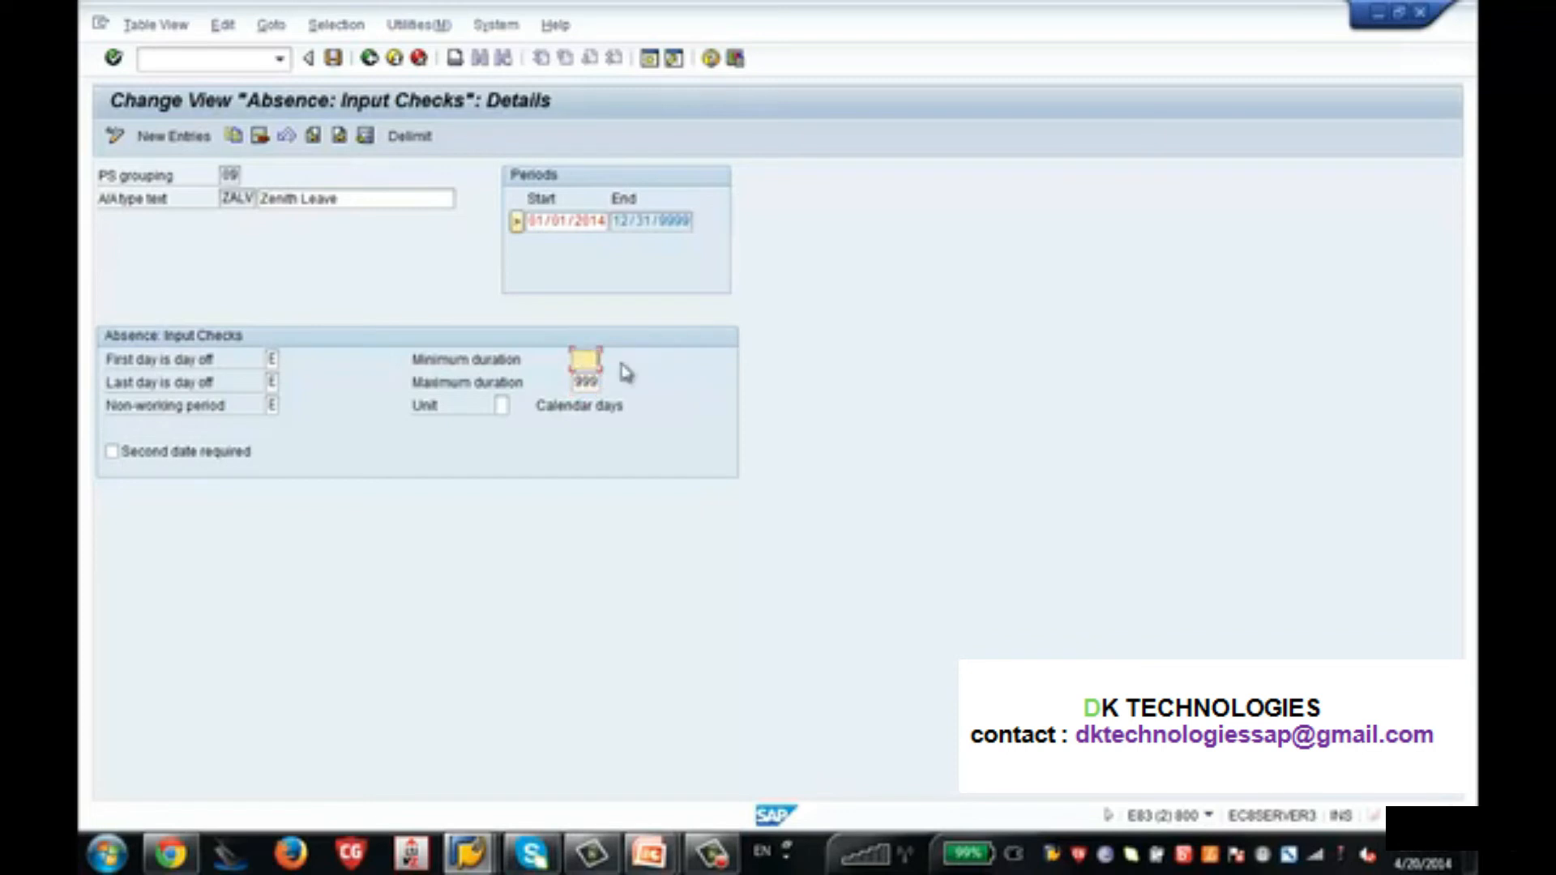
pyautogui.press('F1')
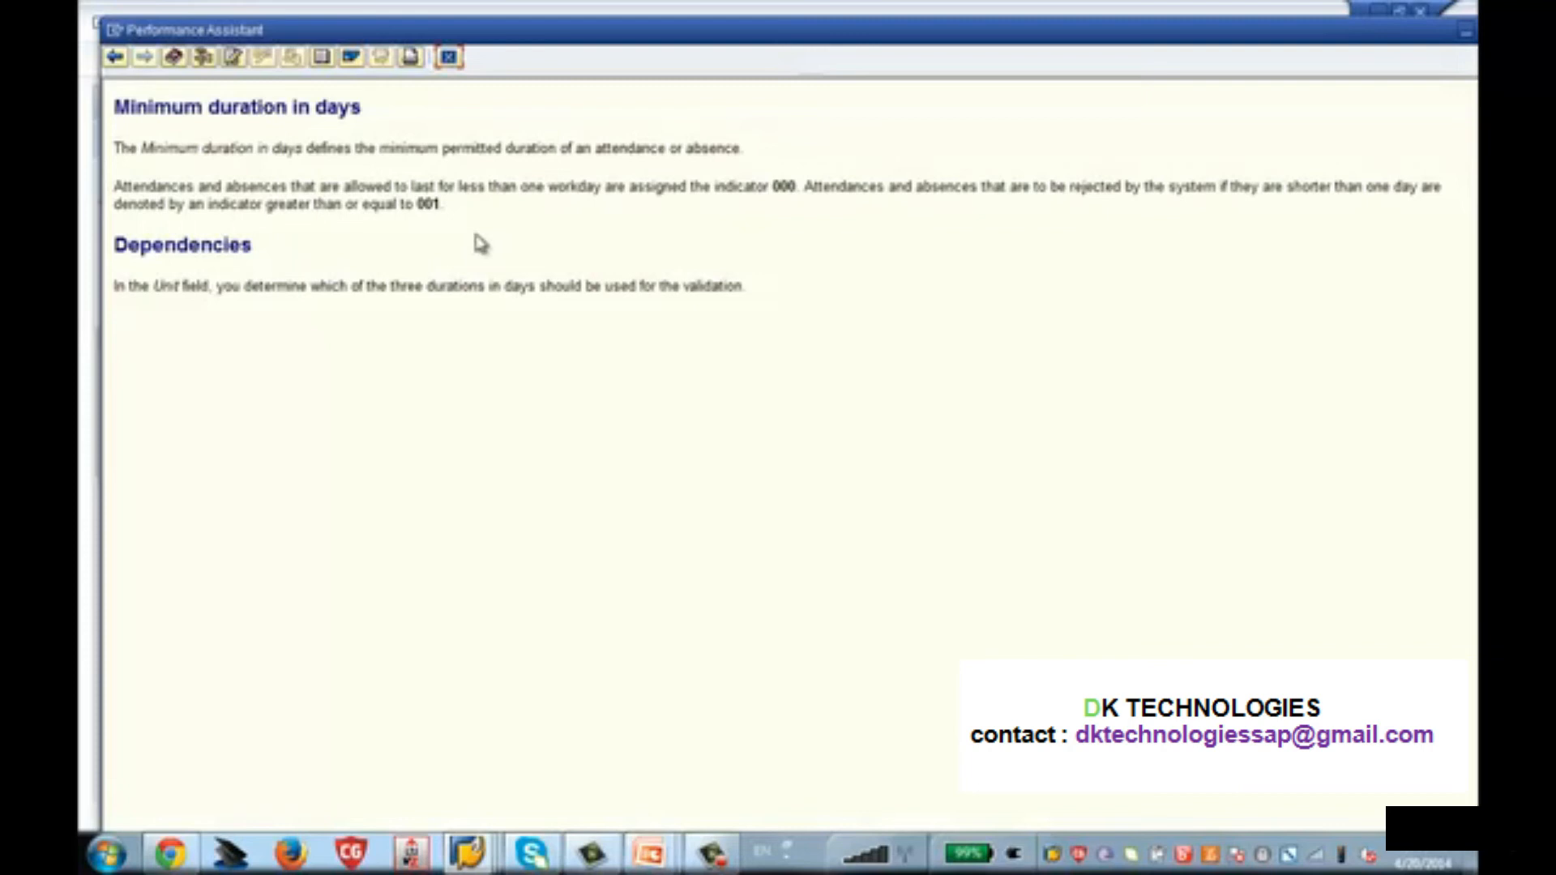
pyautogui.click(448, 57)
pyautogui.write('001')
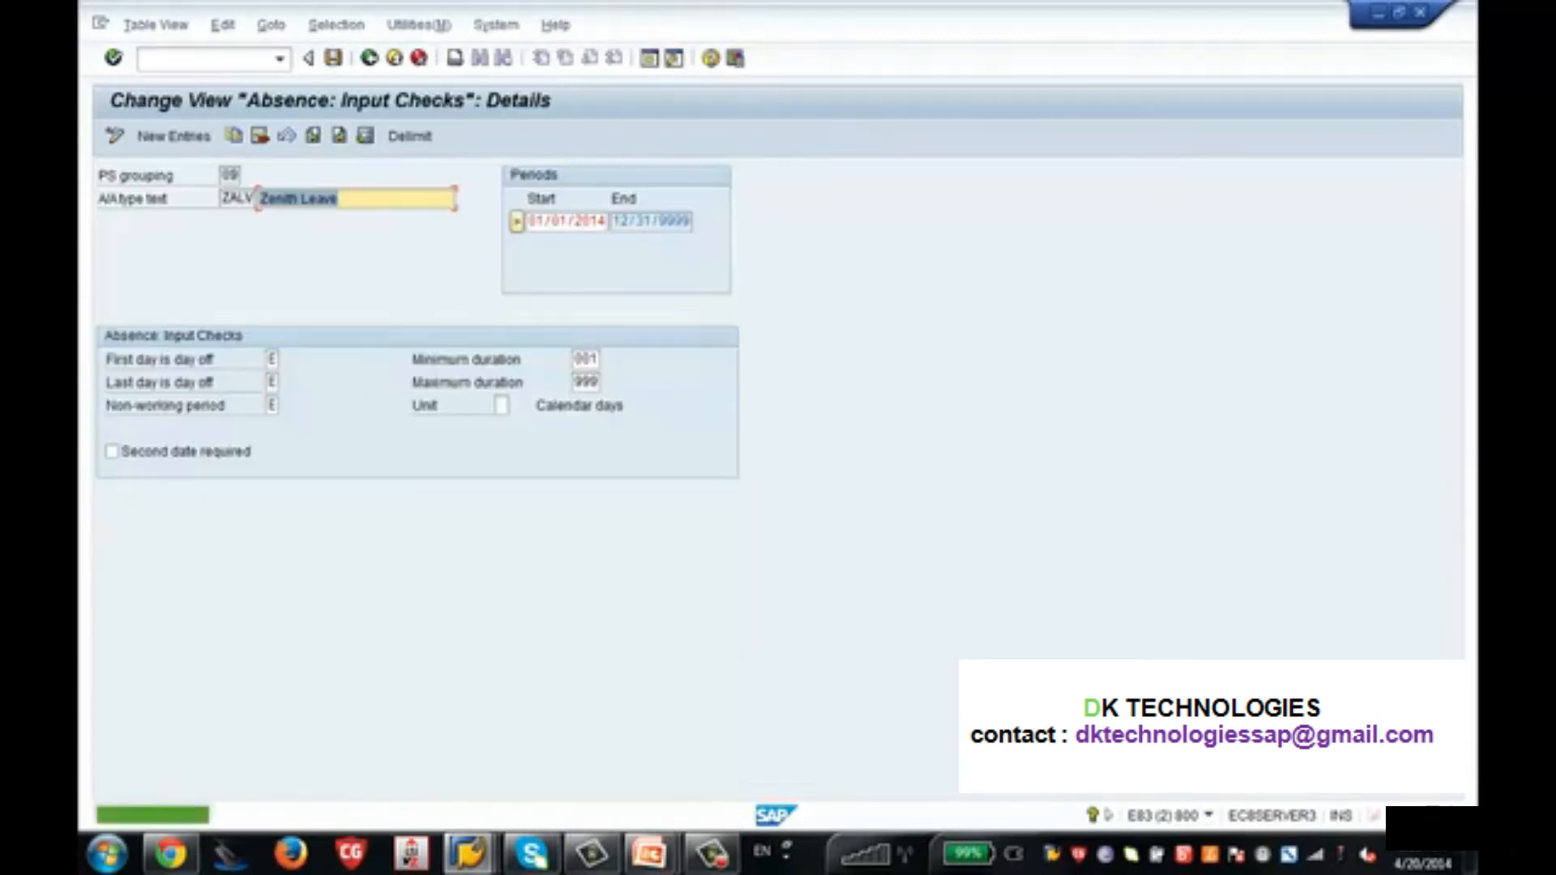
# Switch back to the Create Absences session and validate the Zenith Leave record again.
pyautogui.moveTo(500, 866)
pyautogui.click(538, 764)
pyautogui.press('Return')
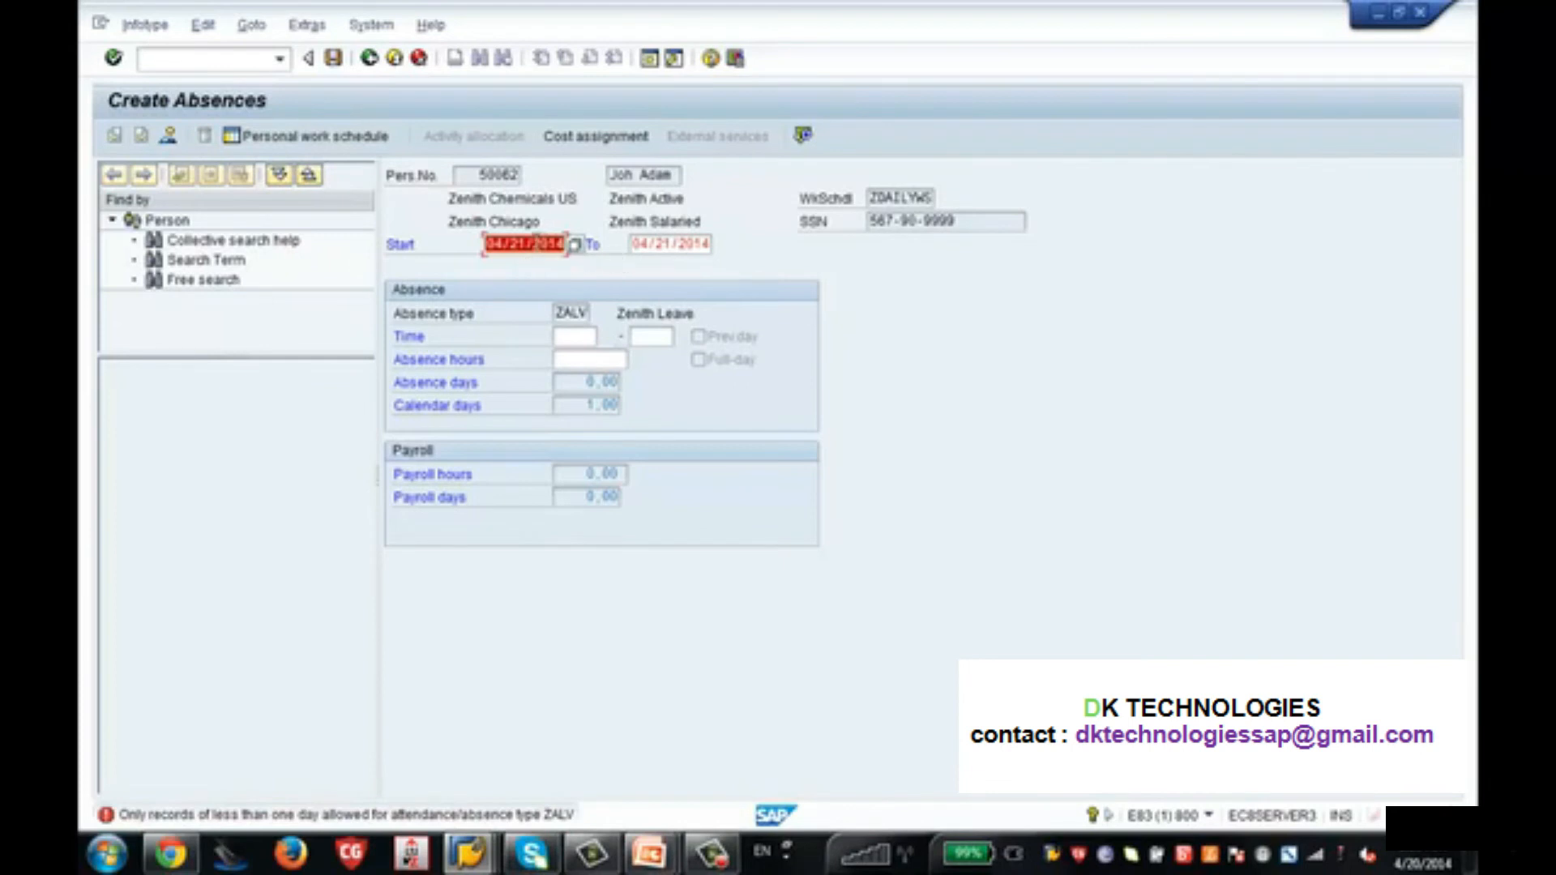
# Try to move the absence's start date to 04/22/2014 and exit the record entry.
pyautogui.click(528, 243)
pyautogui.press('BackSpace')
pyautogui.write('2')
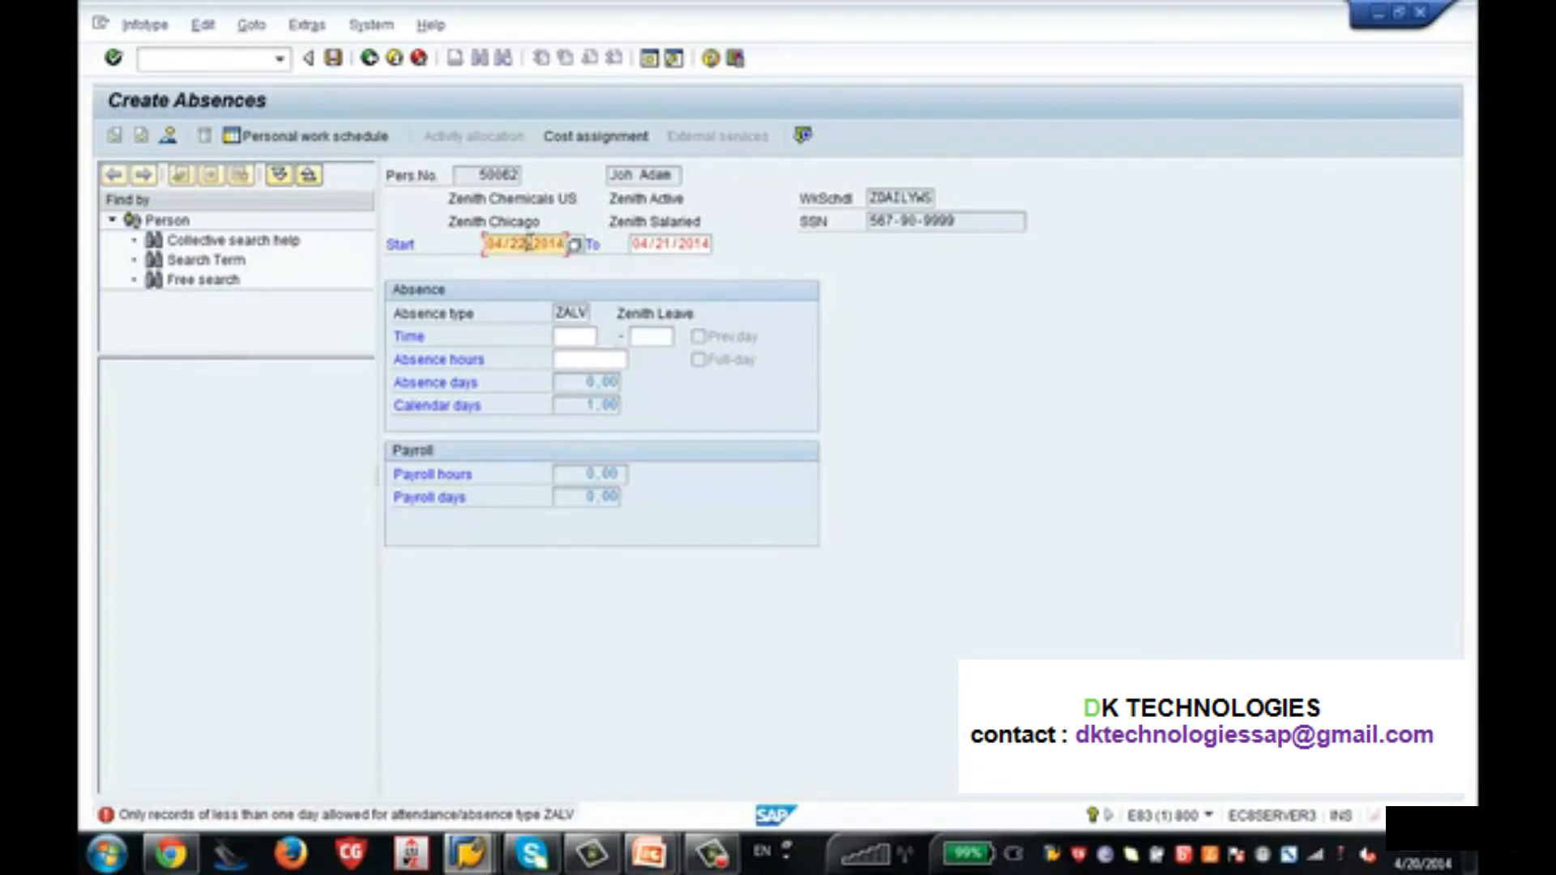
pyautogui.press('Tab')
pyautogui.write('0')
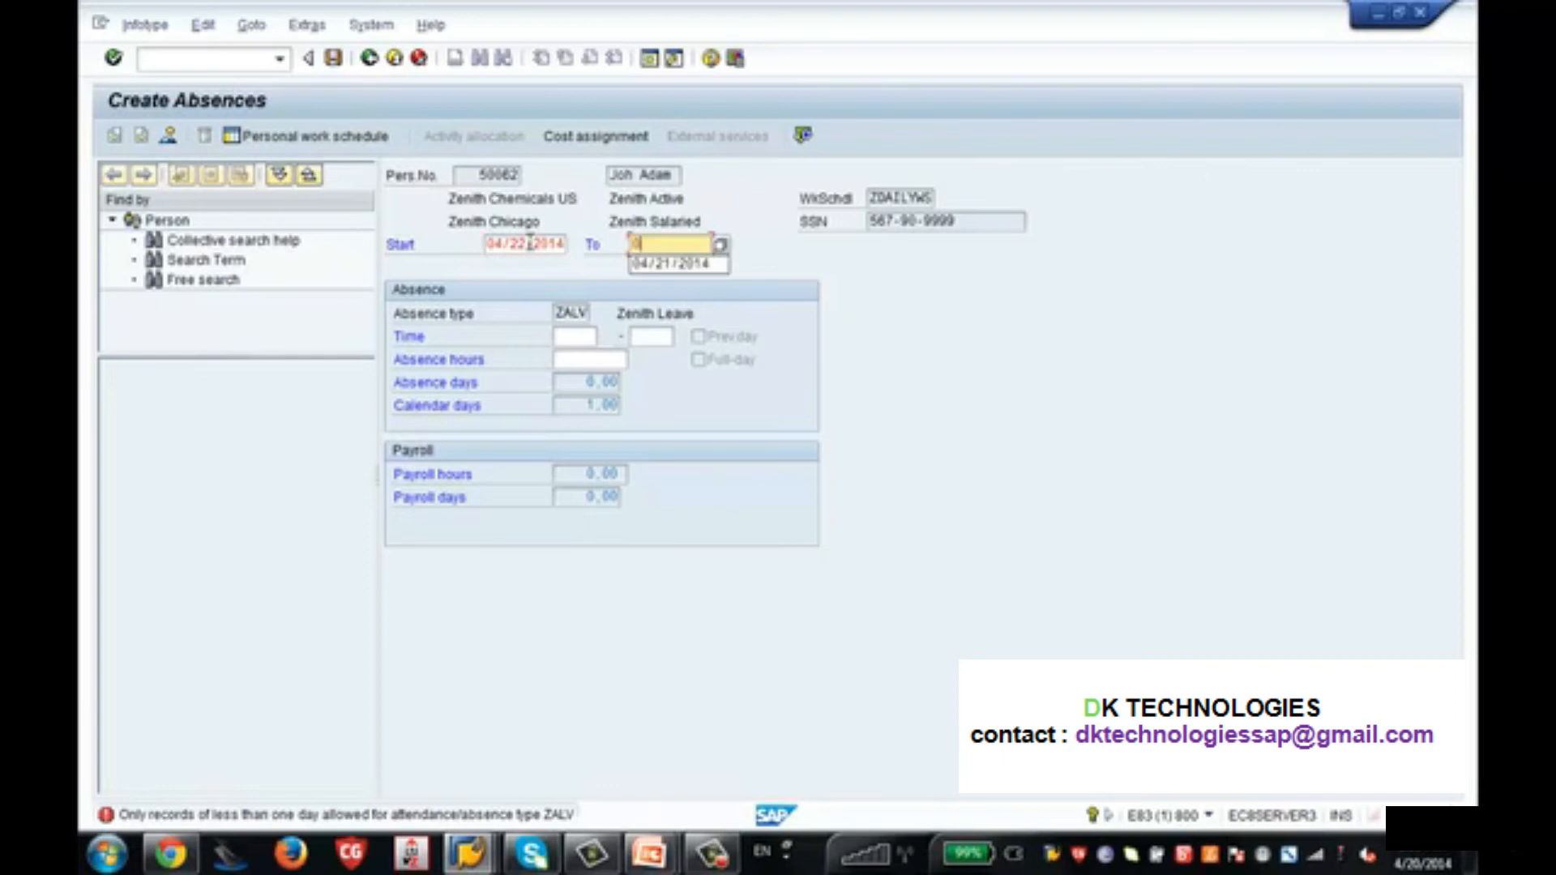
pyautogui.click(368, 58)
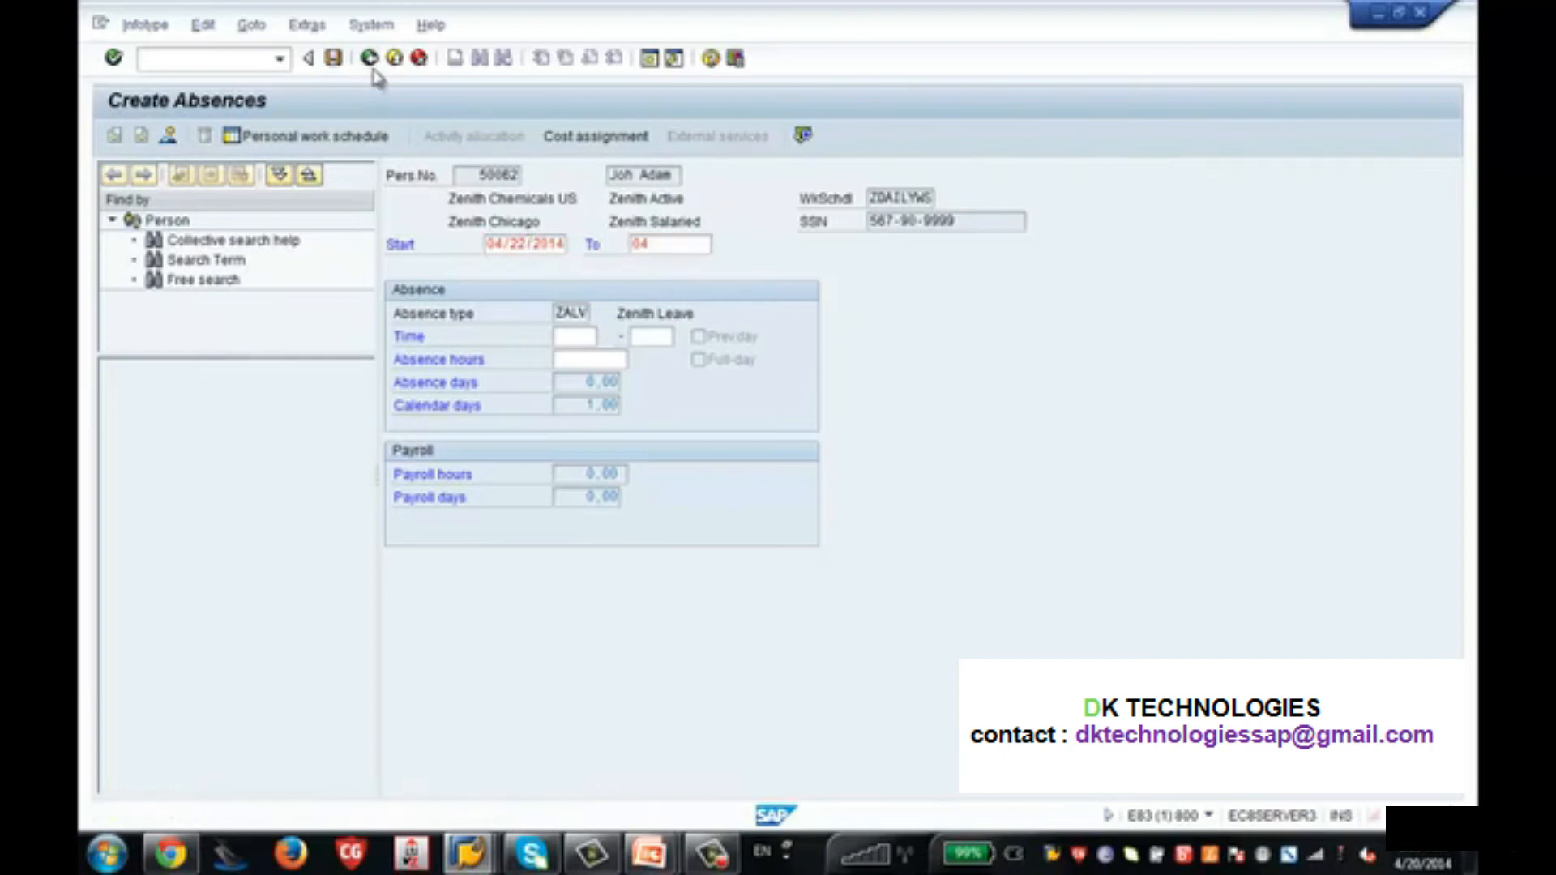
# Reopen the Zenith Leave absence entry, set both its start and end dates to 04/21/2014 and validate the record.
pyautogui.click(389, 440)
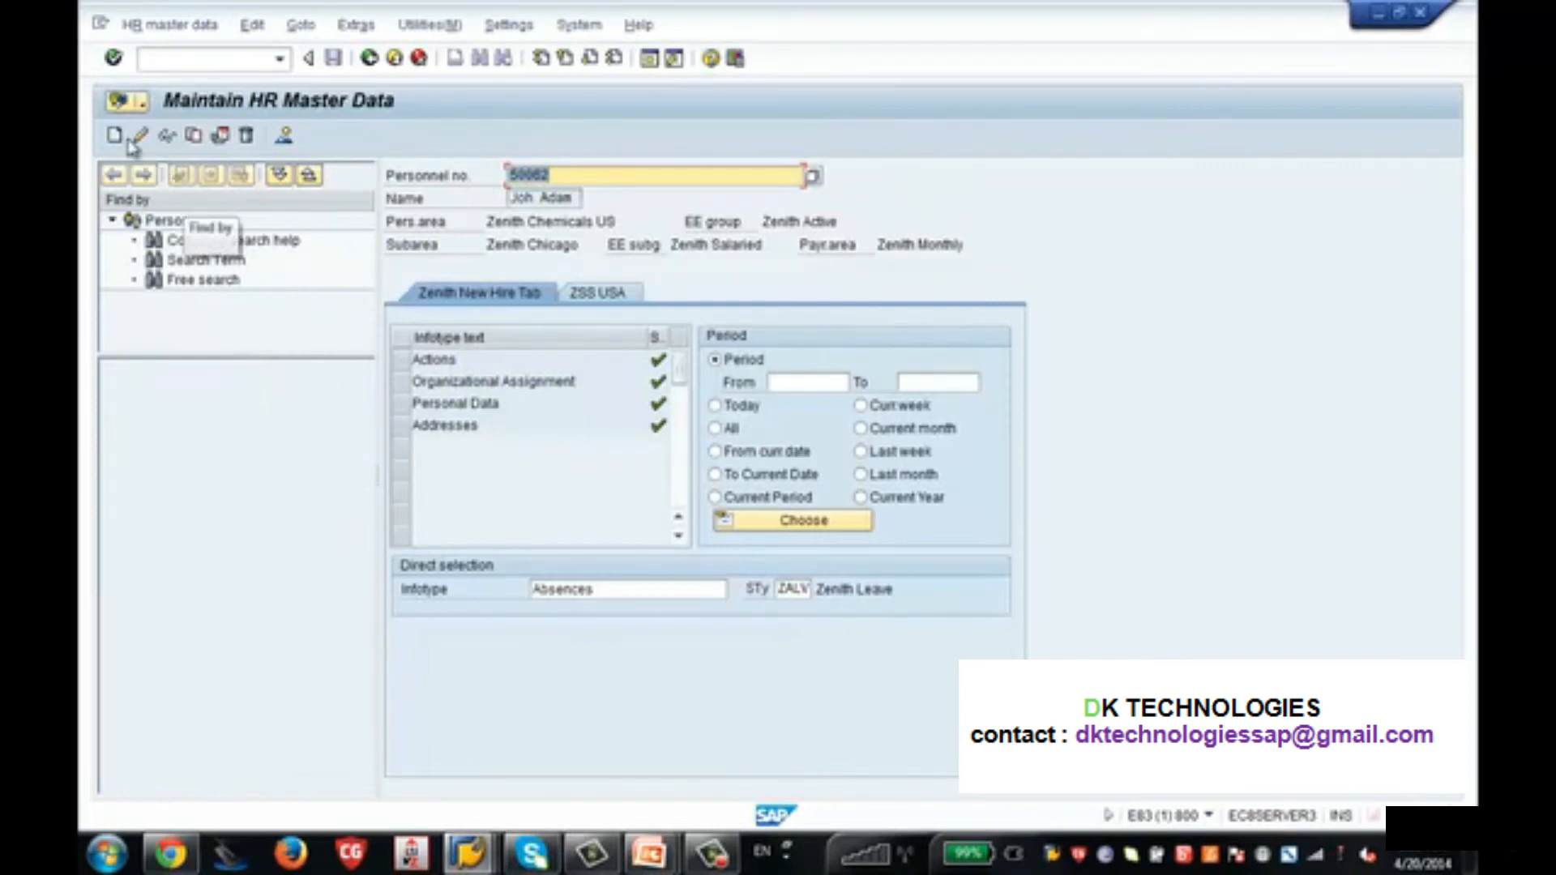
pyautogui.click(121, 138)
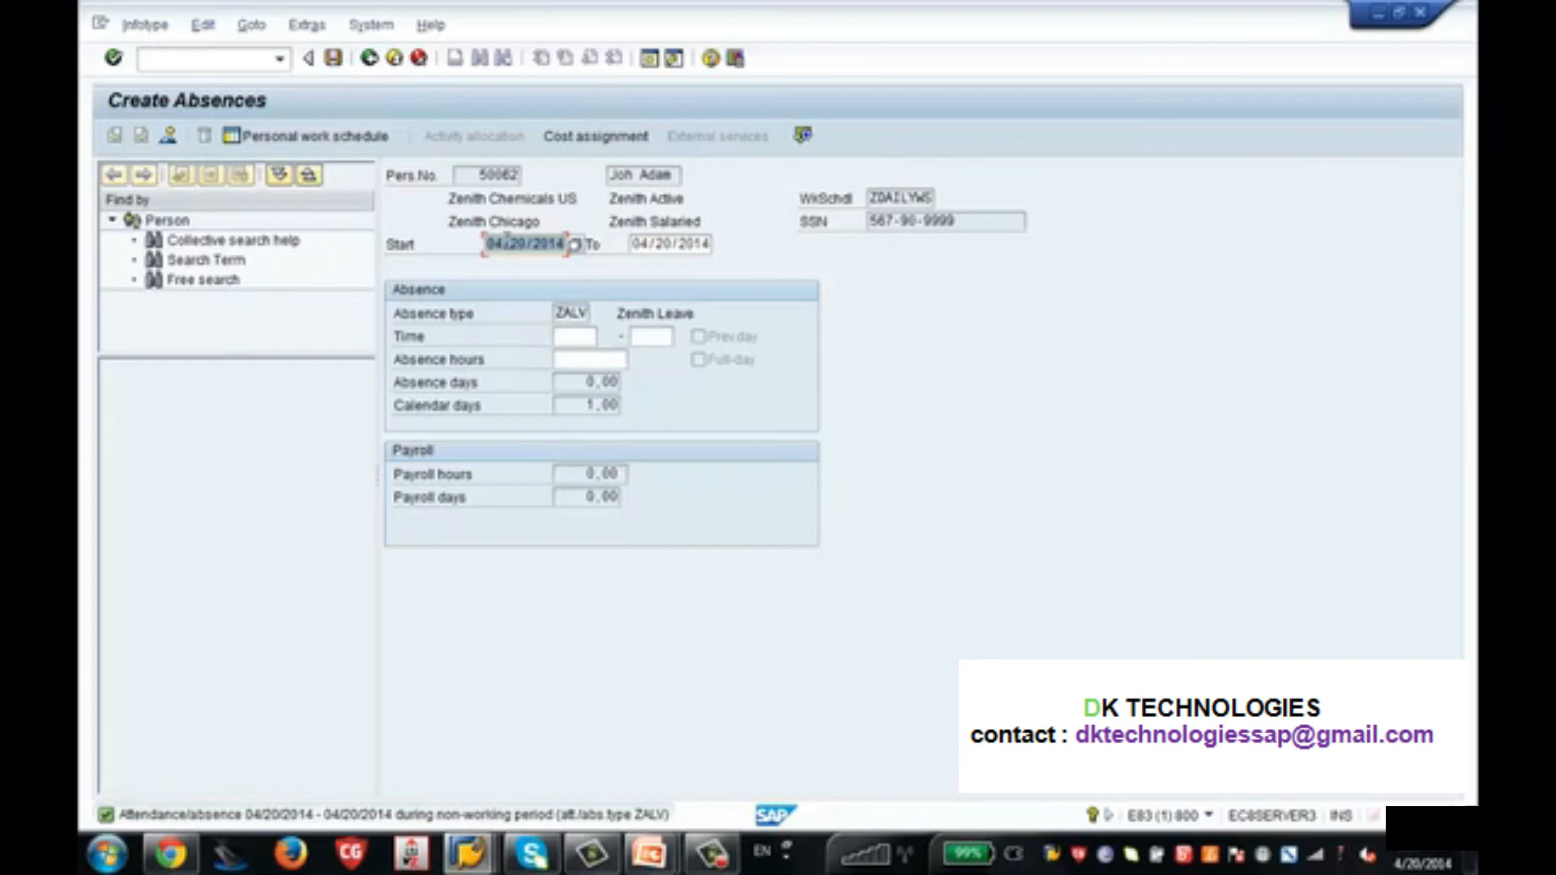
pyautogui.write('04/21/2014')
pyautogui.press('Tab')
pyautogui.press('BackSpace')
pyautogui.press('Down')
pyautogui.press('Down')
pyautogui.press('Return')
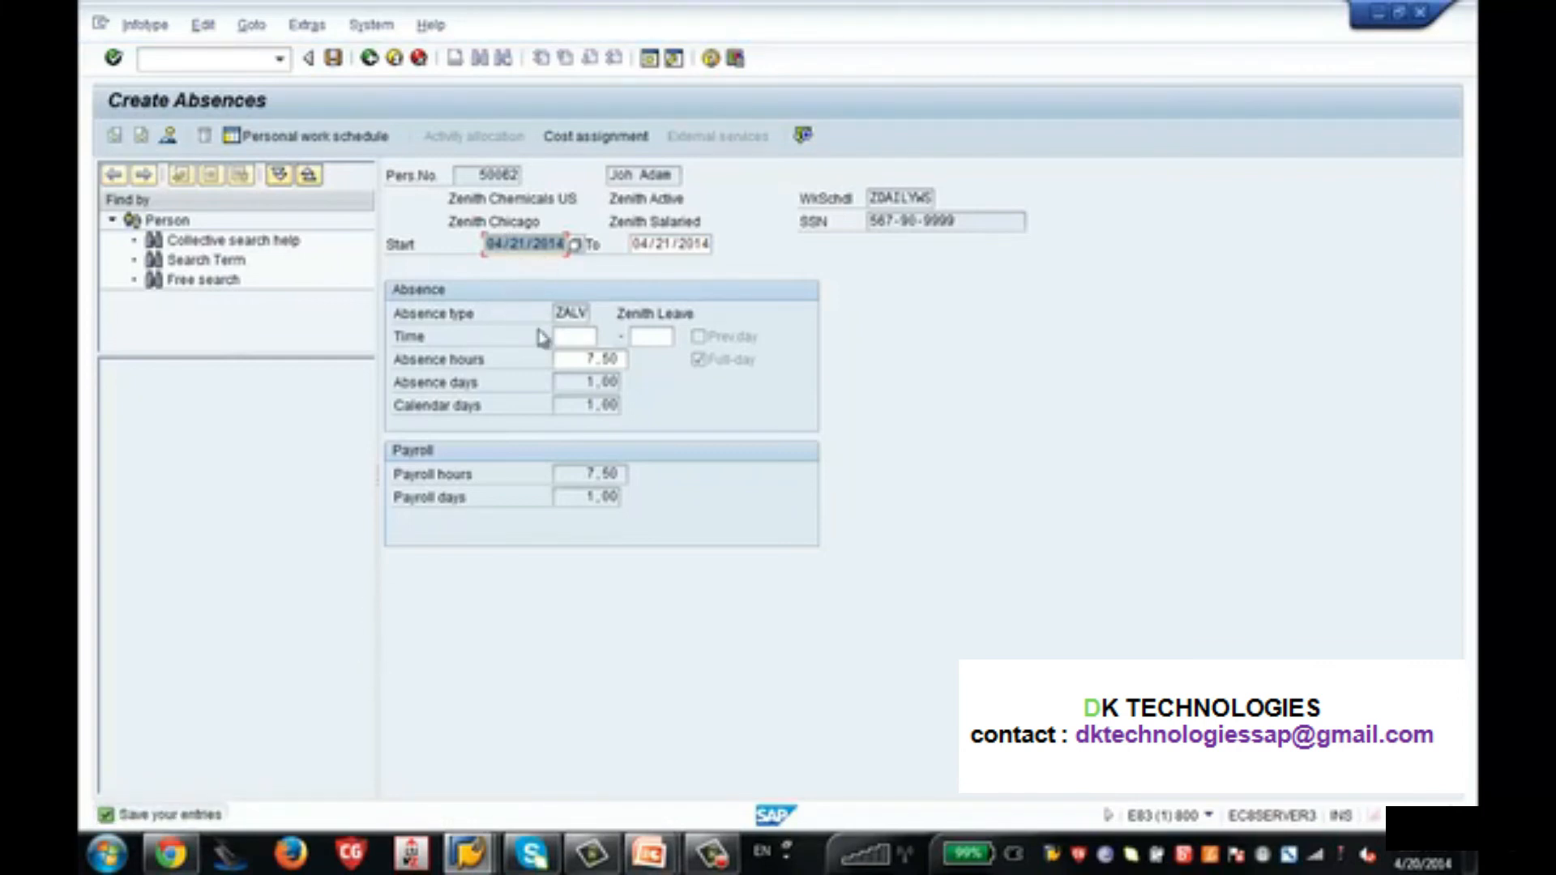
# Examine the absence hours, payroll hours and payroll days calculated for the one-day Zenith Leave record.
pyautogui.moveTo(577, 362); pyautogui.dragTo(640, 373)
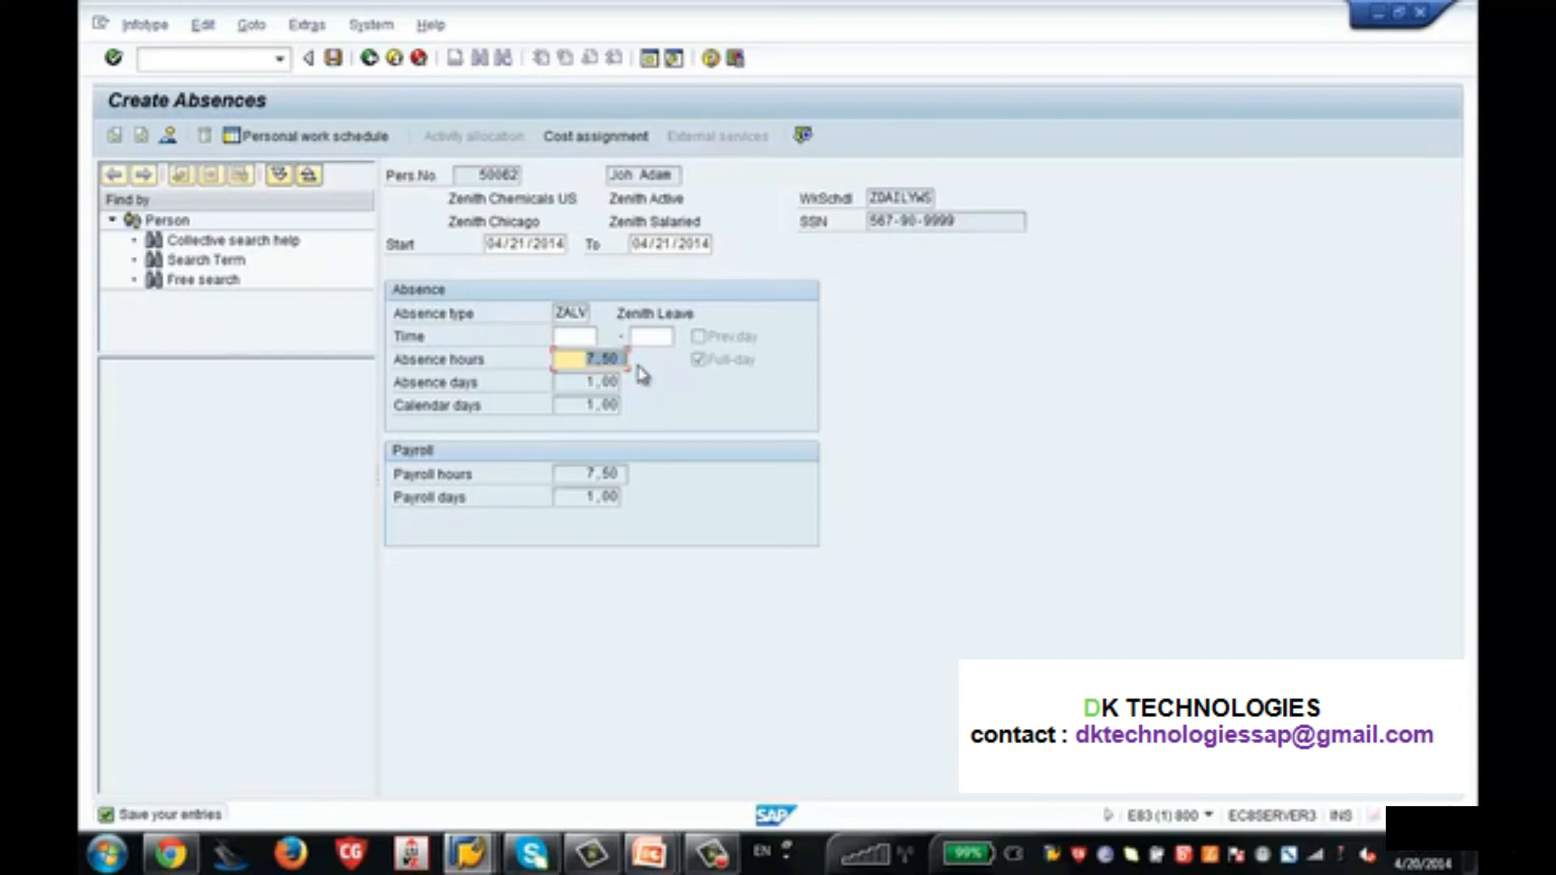
pyautogui.write('3')
pyautogui.moveTo(581, 470); pyautogui.dragTo(636, 476)
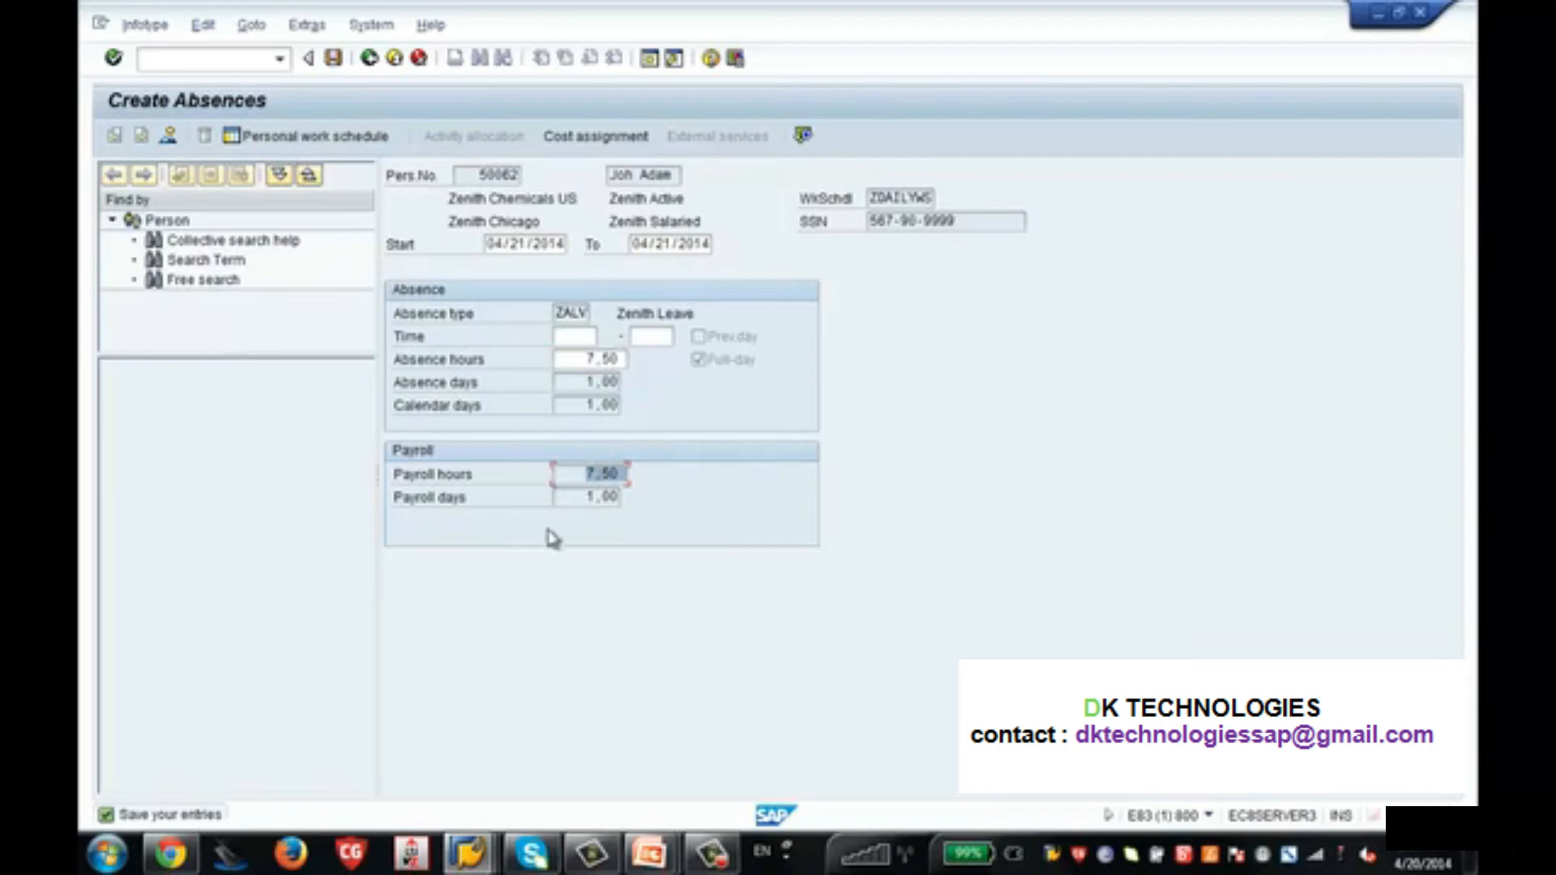
pyautogui.press('Tab')
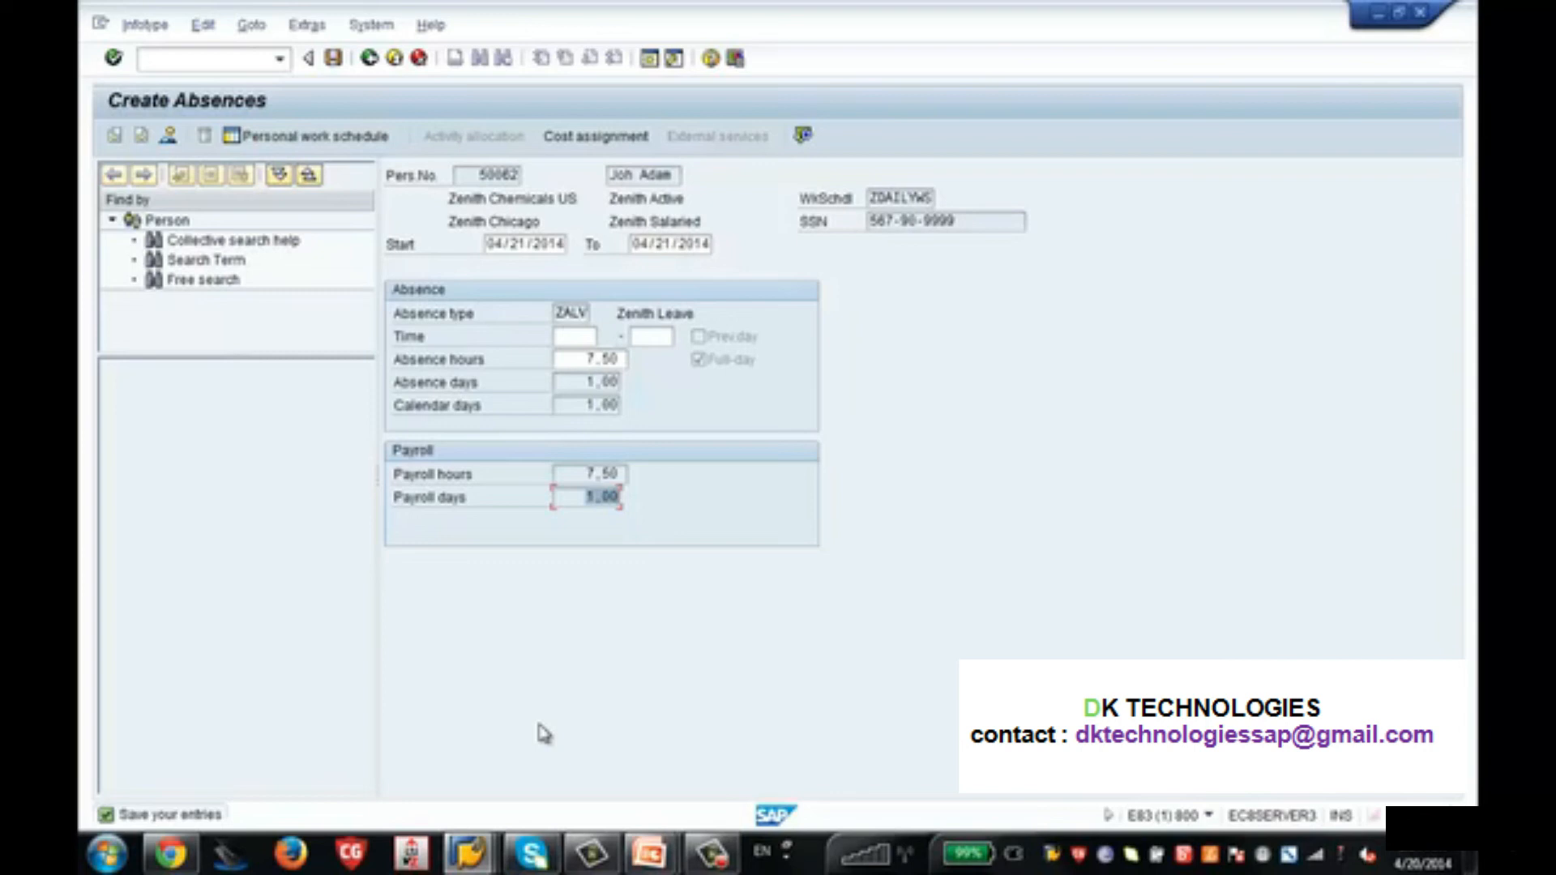
# Switch to the absence input checks session and return to the IMG structure.
pyautogui.moveTo(470, 865)
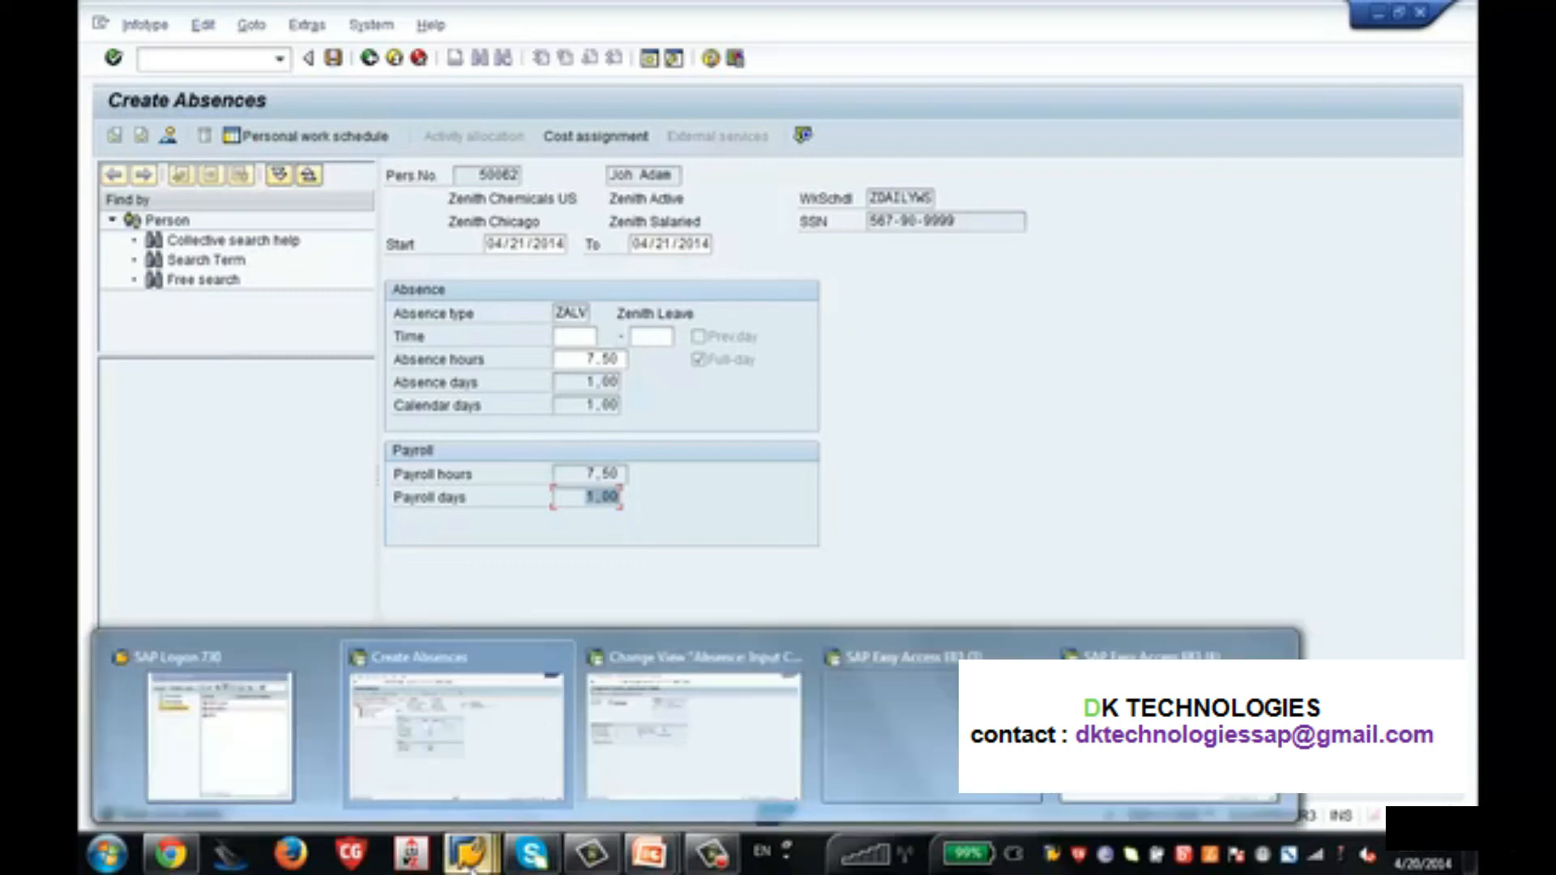
pyautogui.click(617, 715)
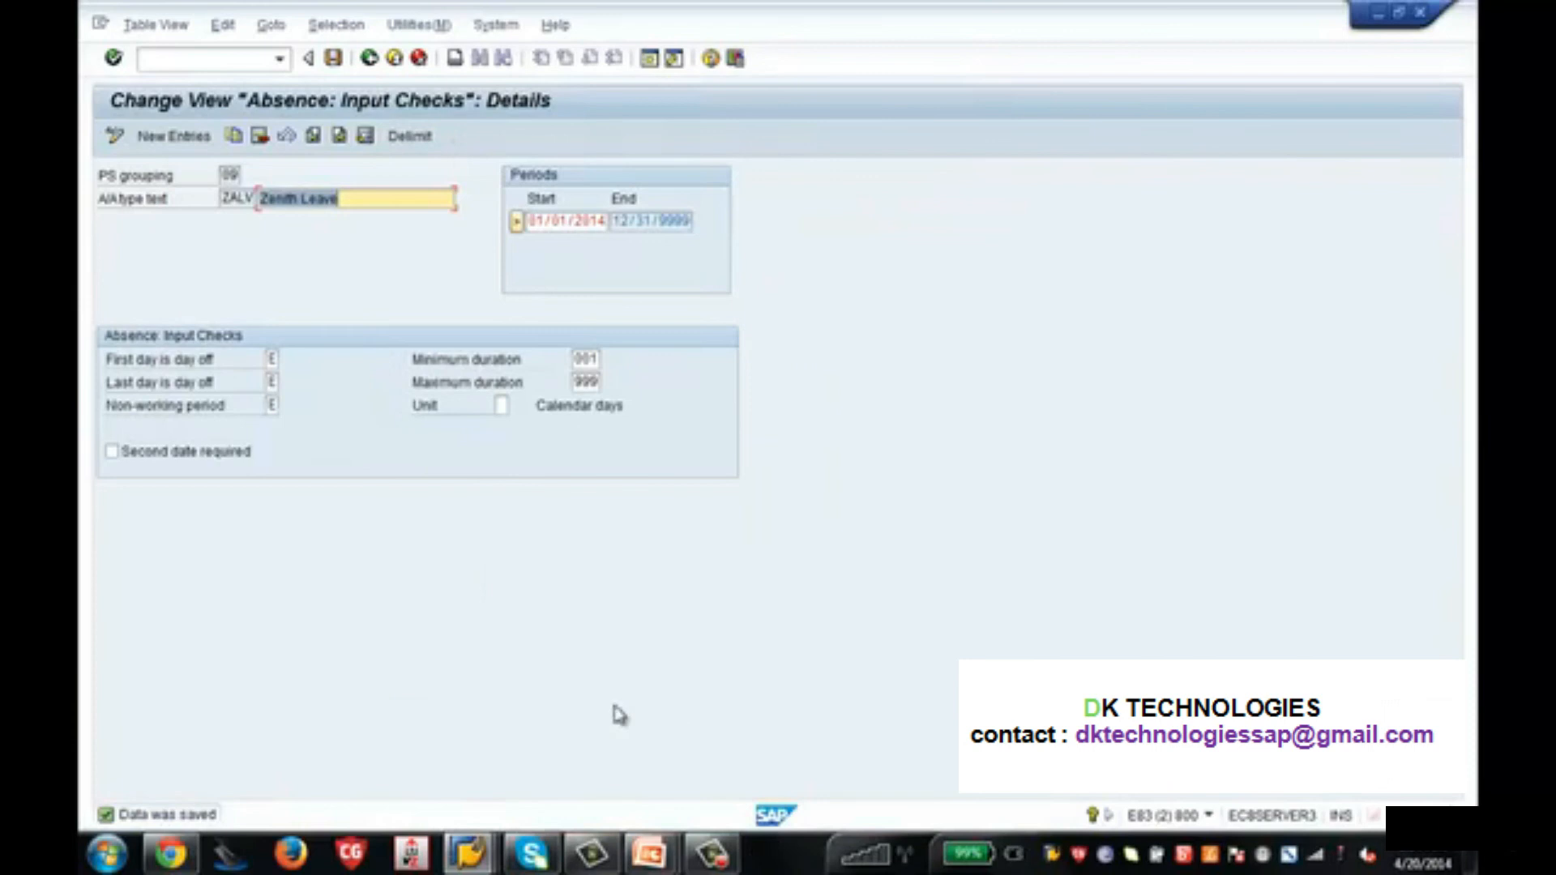
pyautogui.click(369, 58)
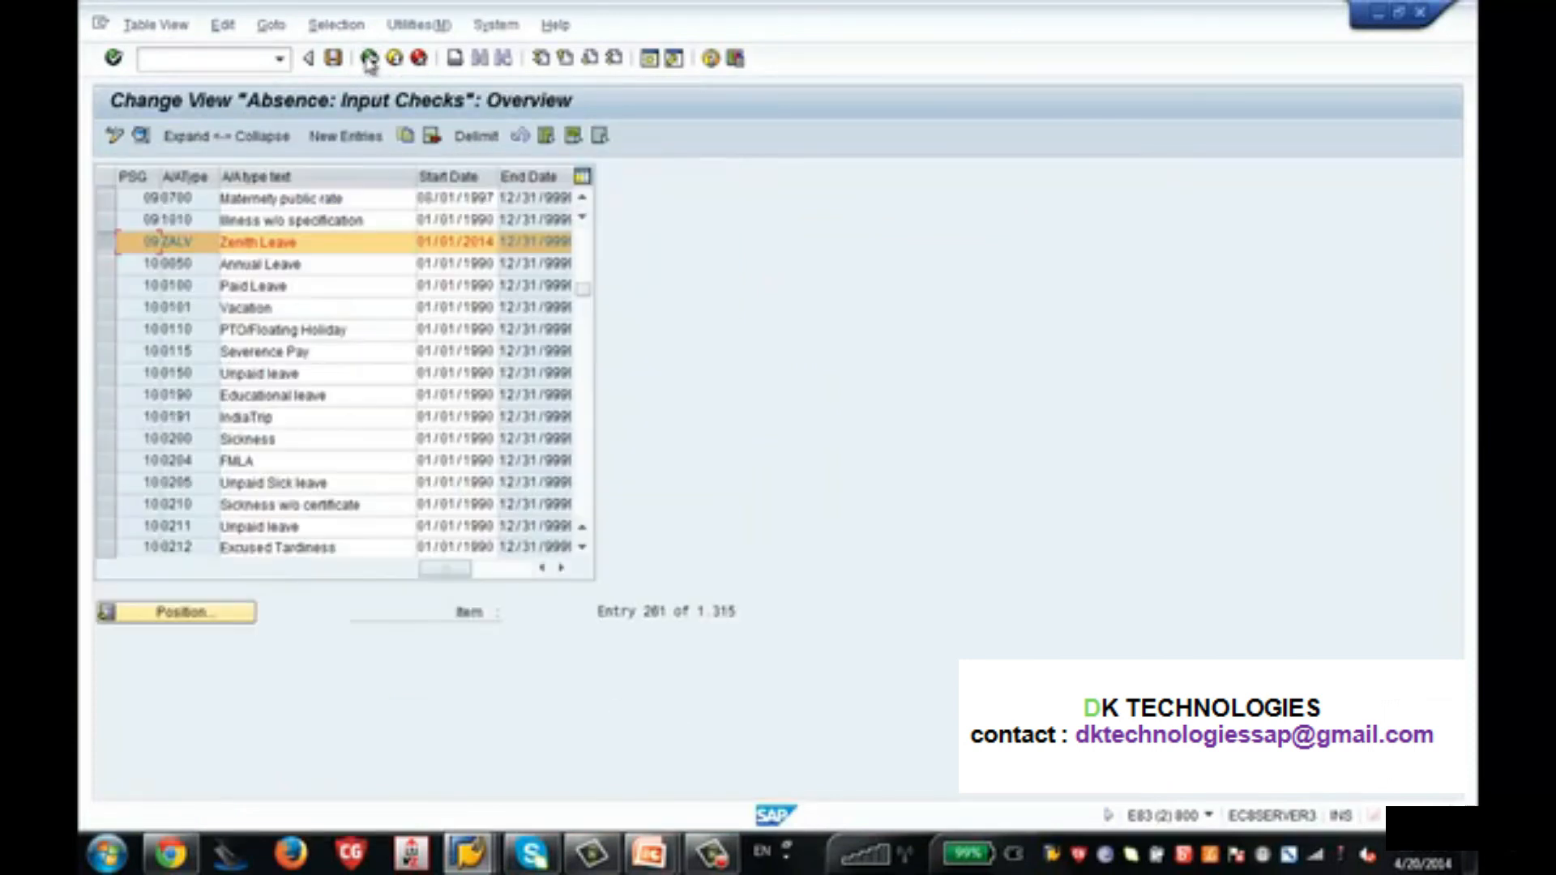
pyautogui.click(369, 58)
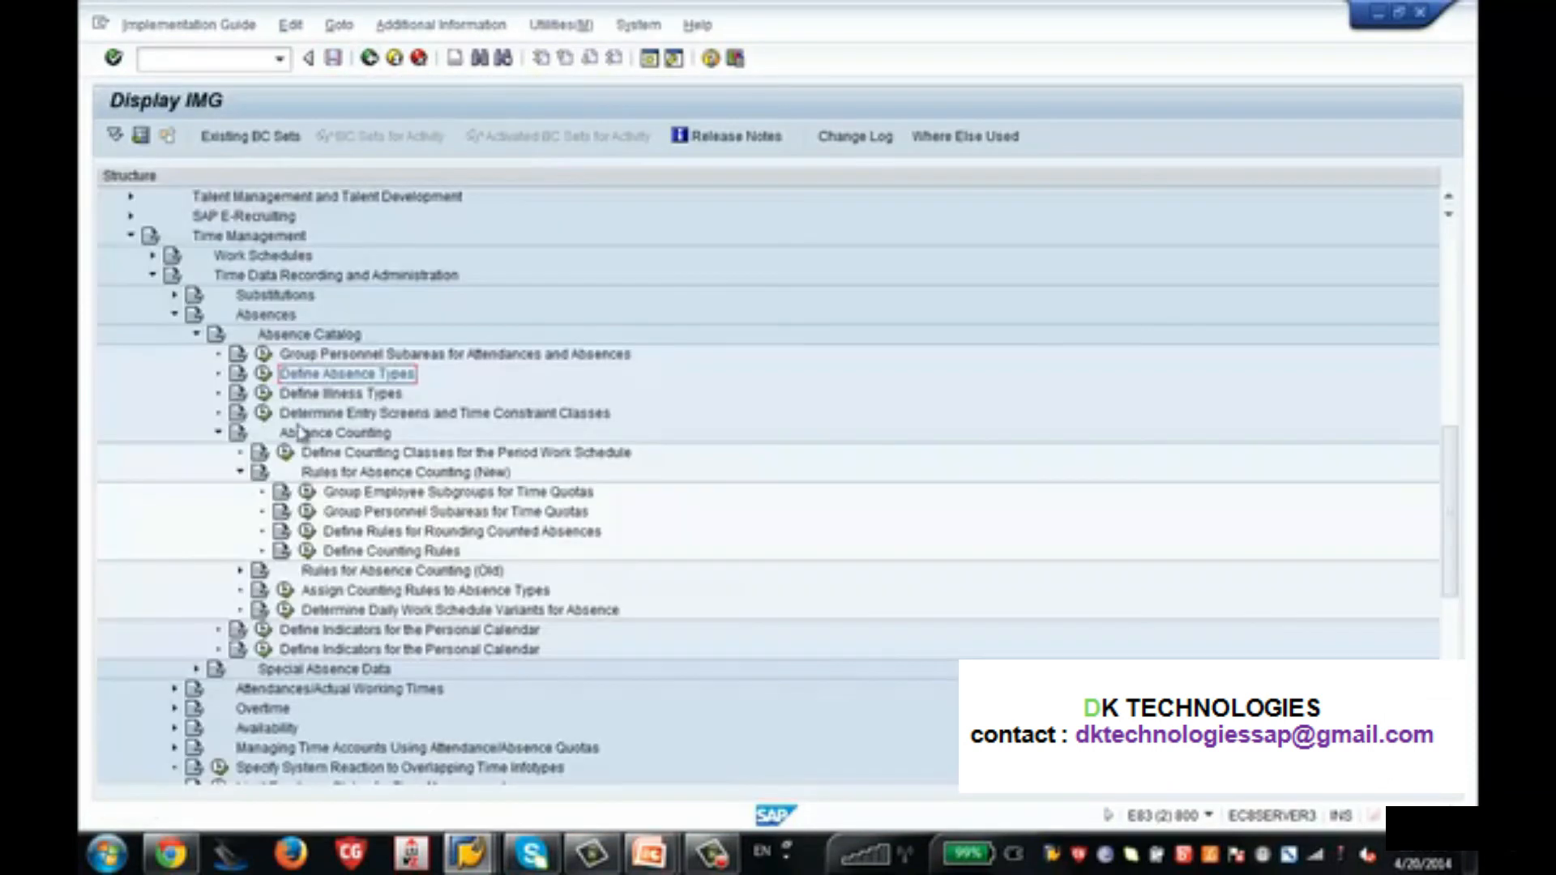
pyautogui.click(240, 570)
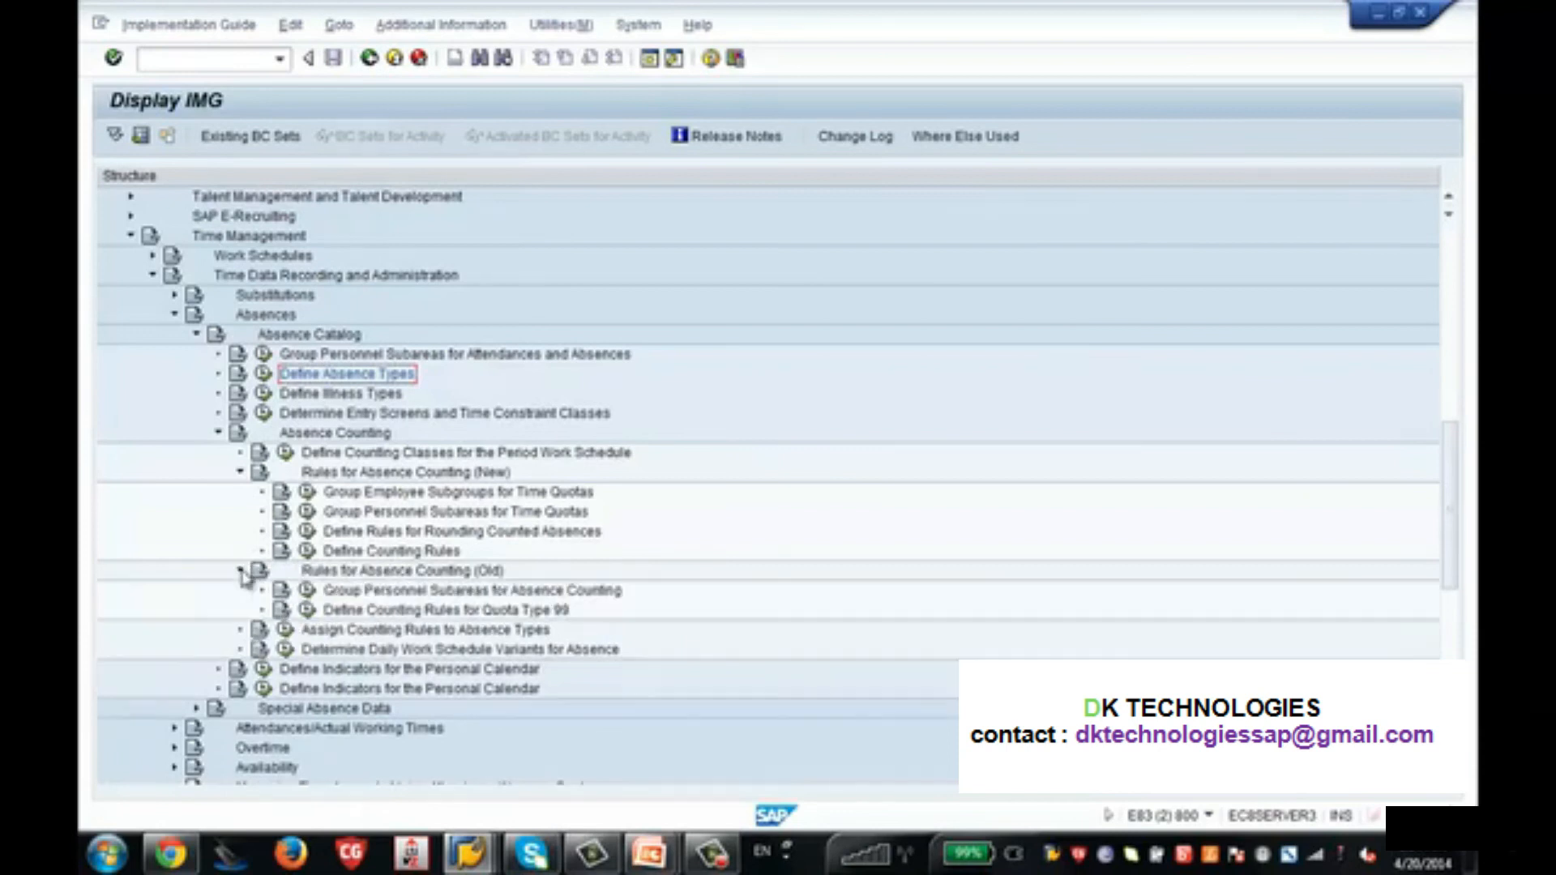
pyautogui.click(309, 611)
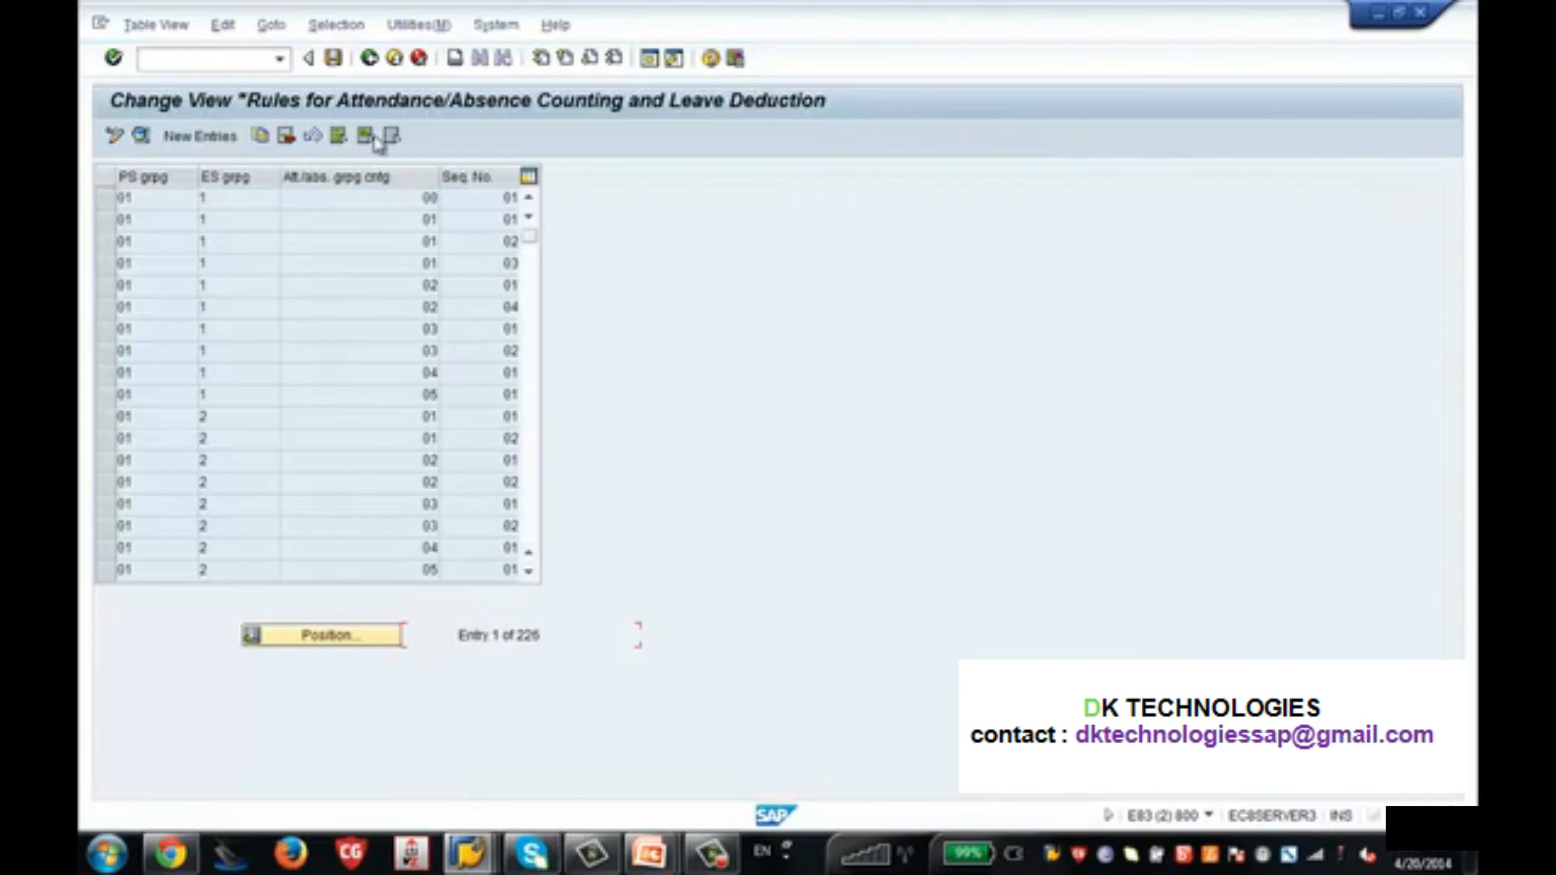
pyautogui.click(369, 59)
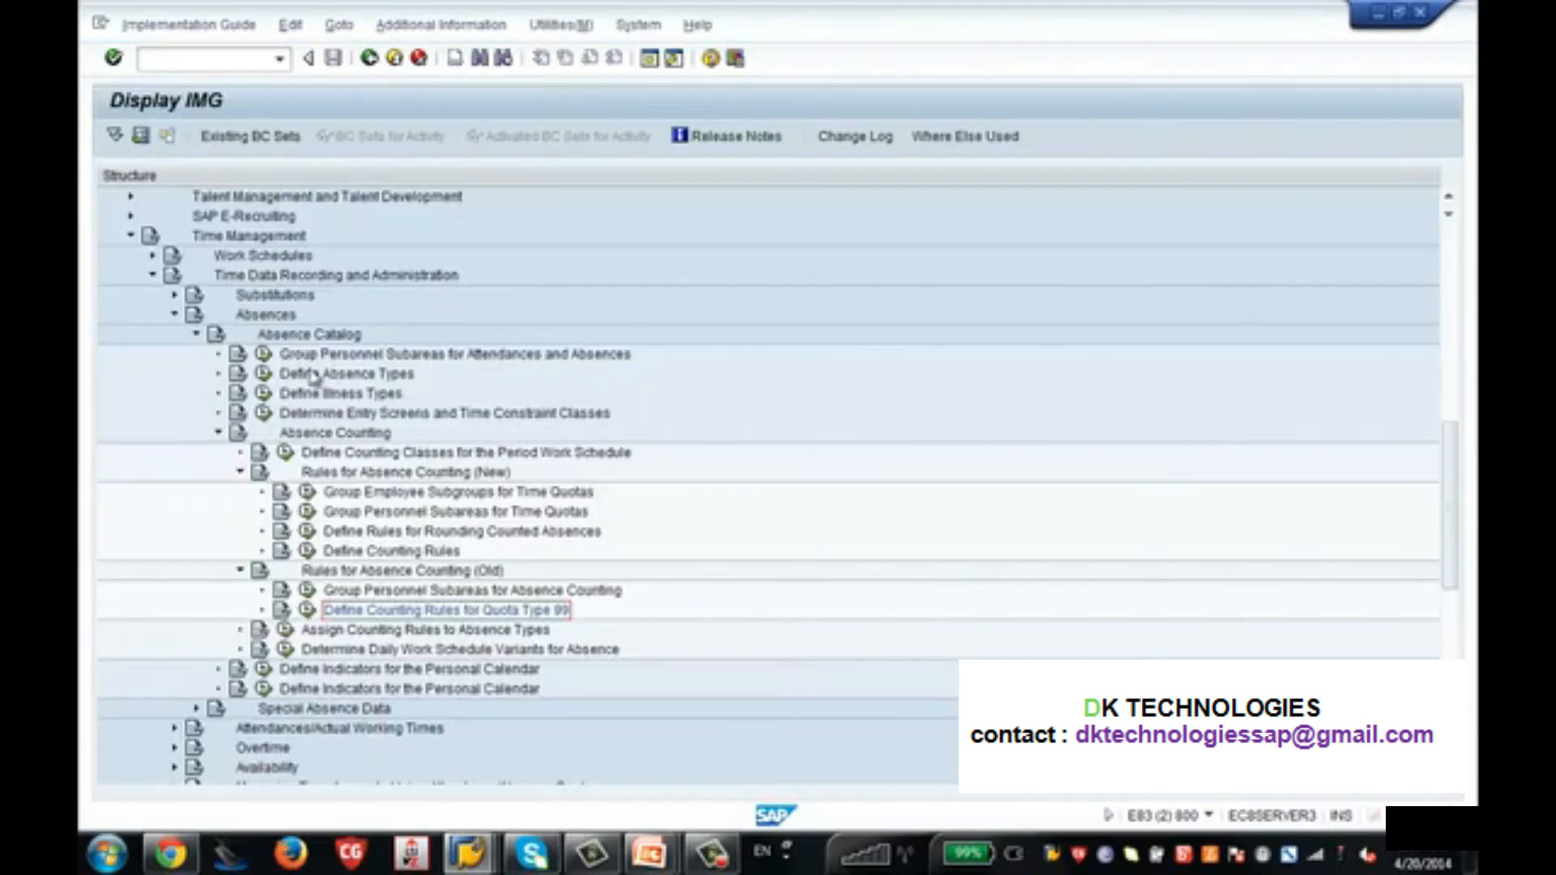
# Open Define Counting Rules, locate ES grouping 1 with PS grouping 09, and open the details of counting rule 001.
pyautogui.click(307, 552)
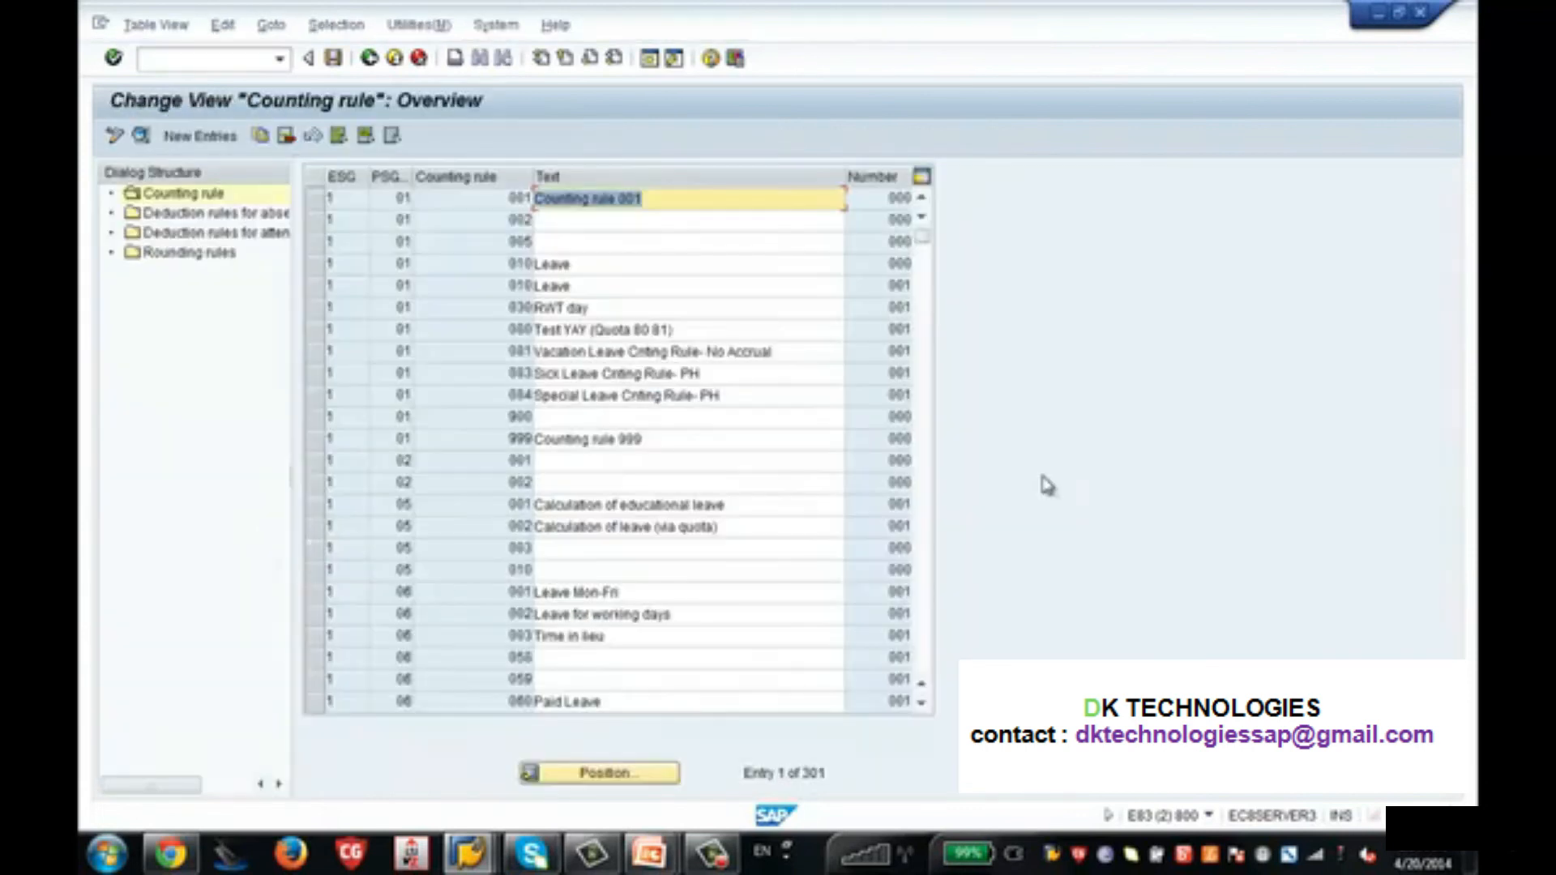
pyautogui.click(631, 778)
pyautogui.write('1')
pyautogui.press('Tab')
pyautogui.write('09')
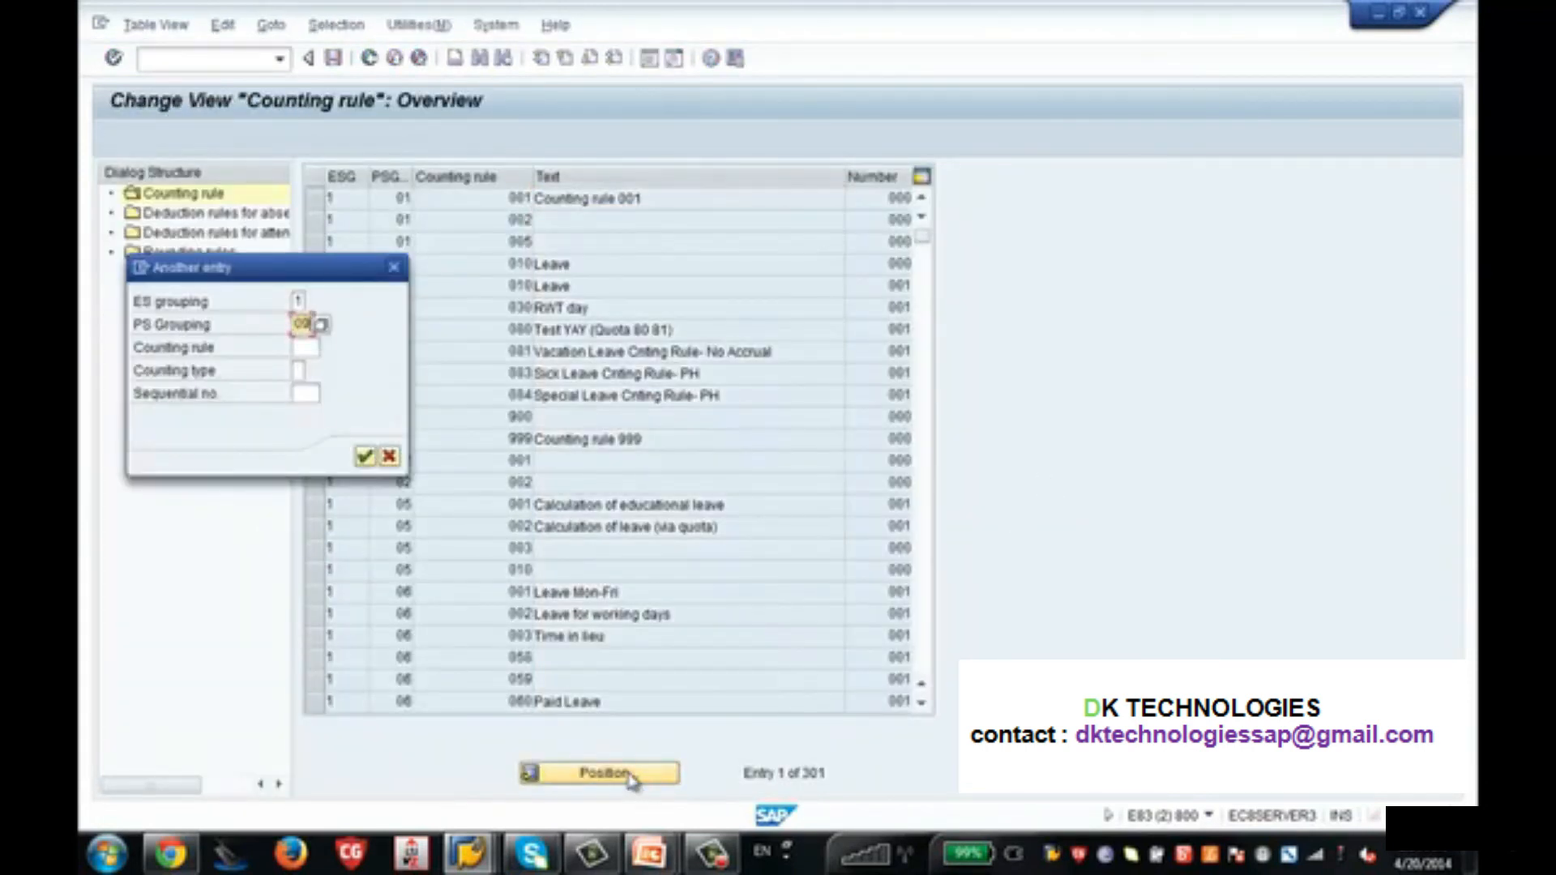
pyautogui.press('Return')
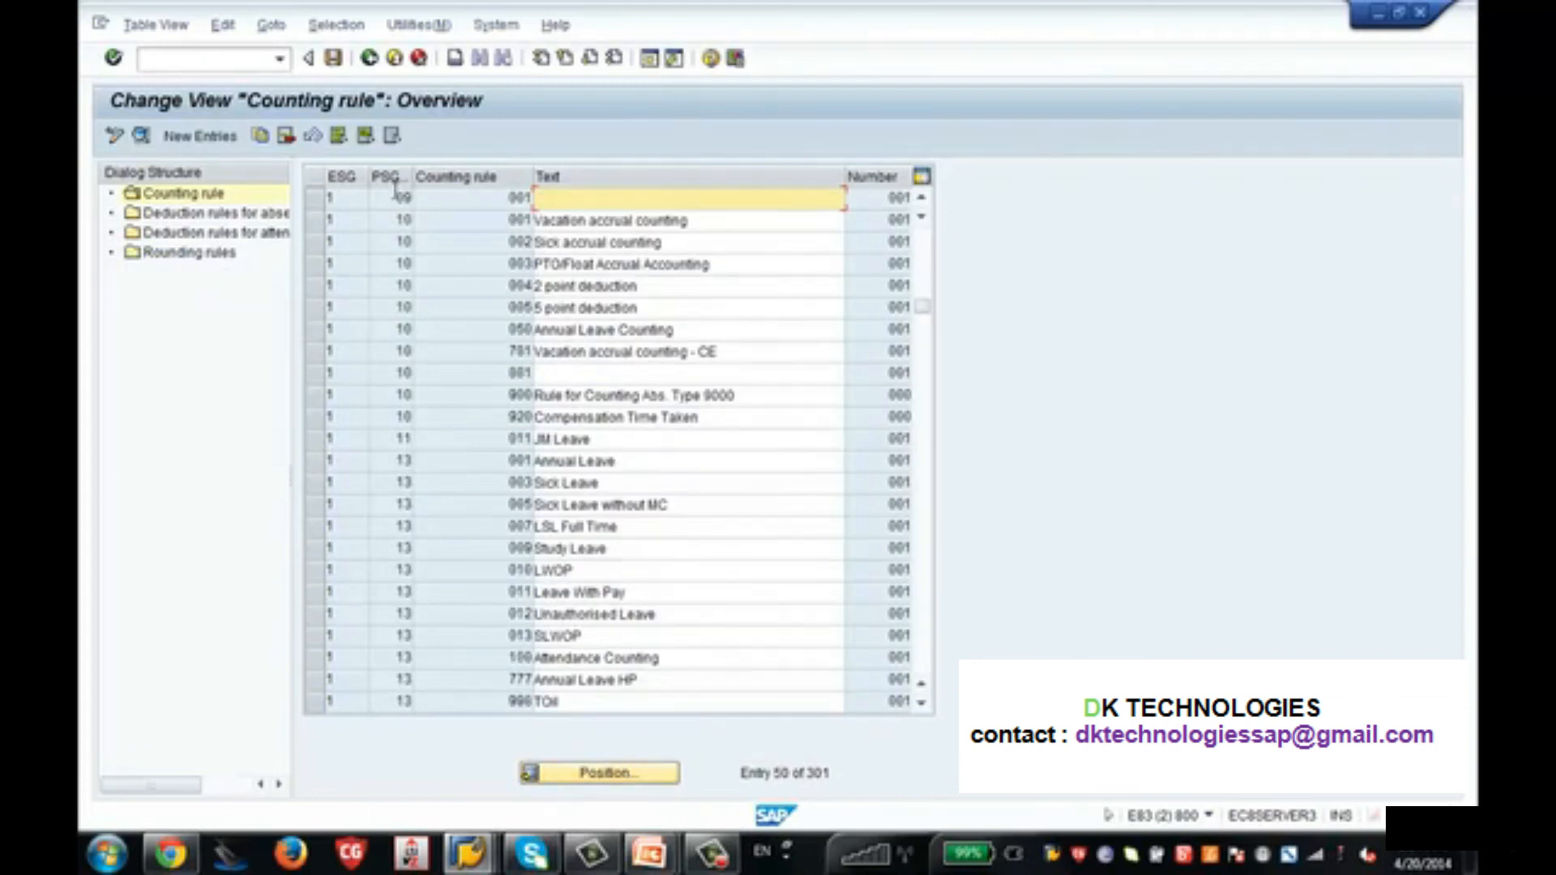
pyautogui.click(318, 203)
pyautogui.click(141, 135)
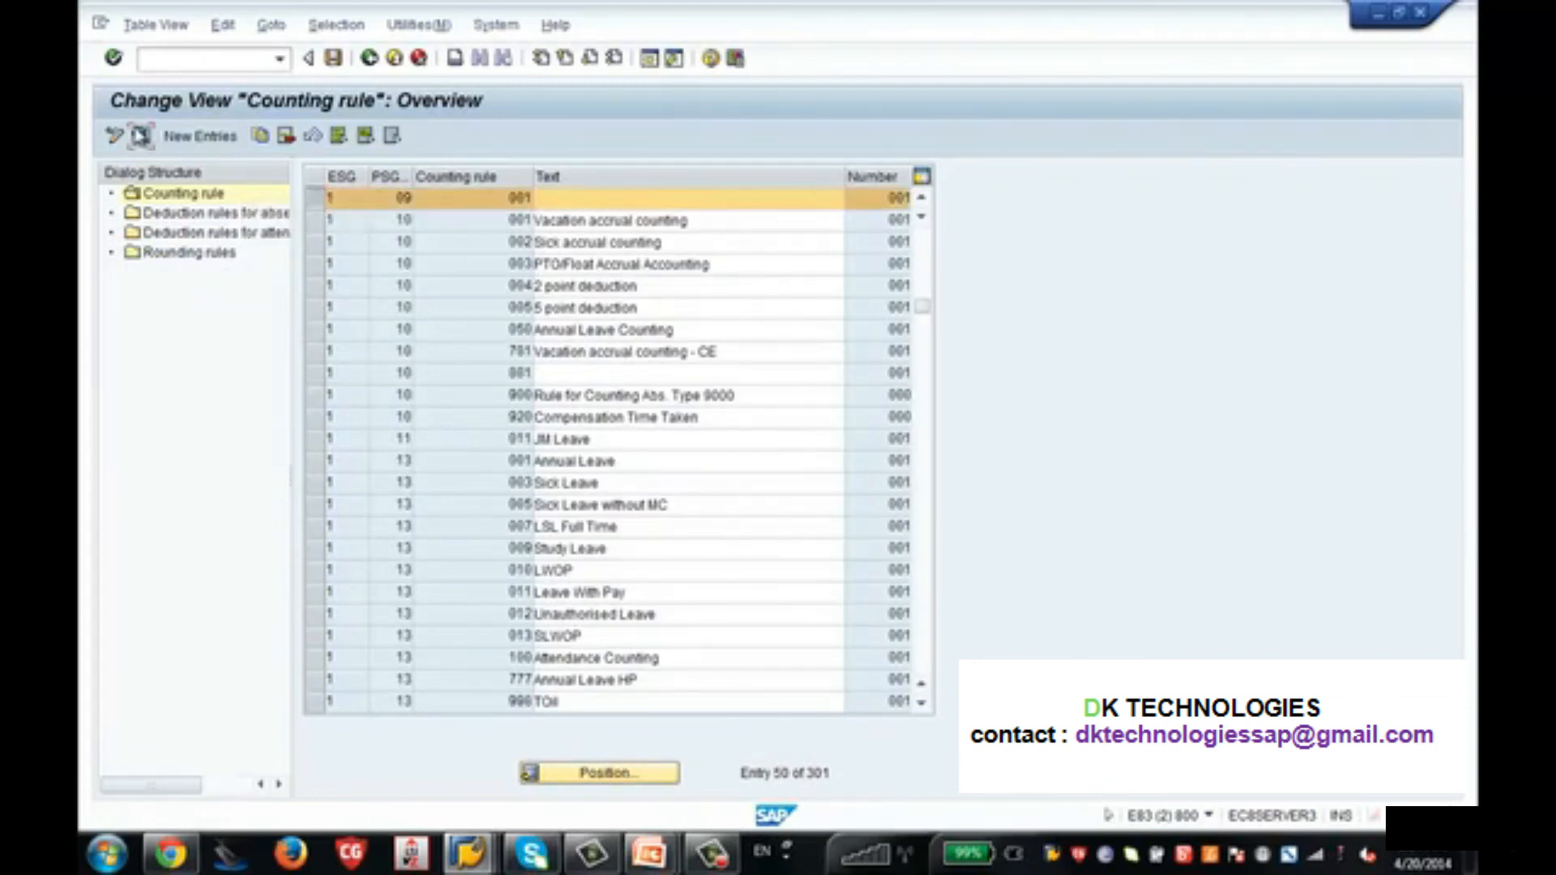
# Set the quota multiplier of counting rule 001 to 50% for both hours and days.
pyautogui.moveTo(1462, 431); pyautogui.dragTo(1463, 680)
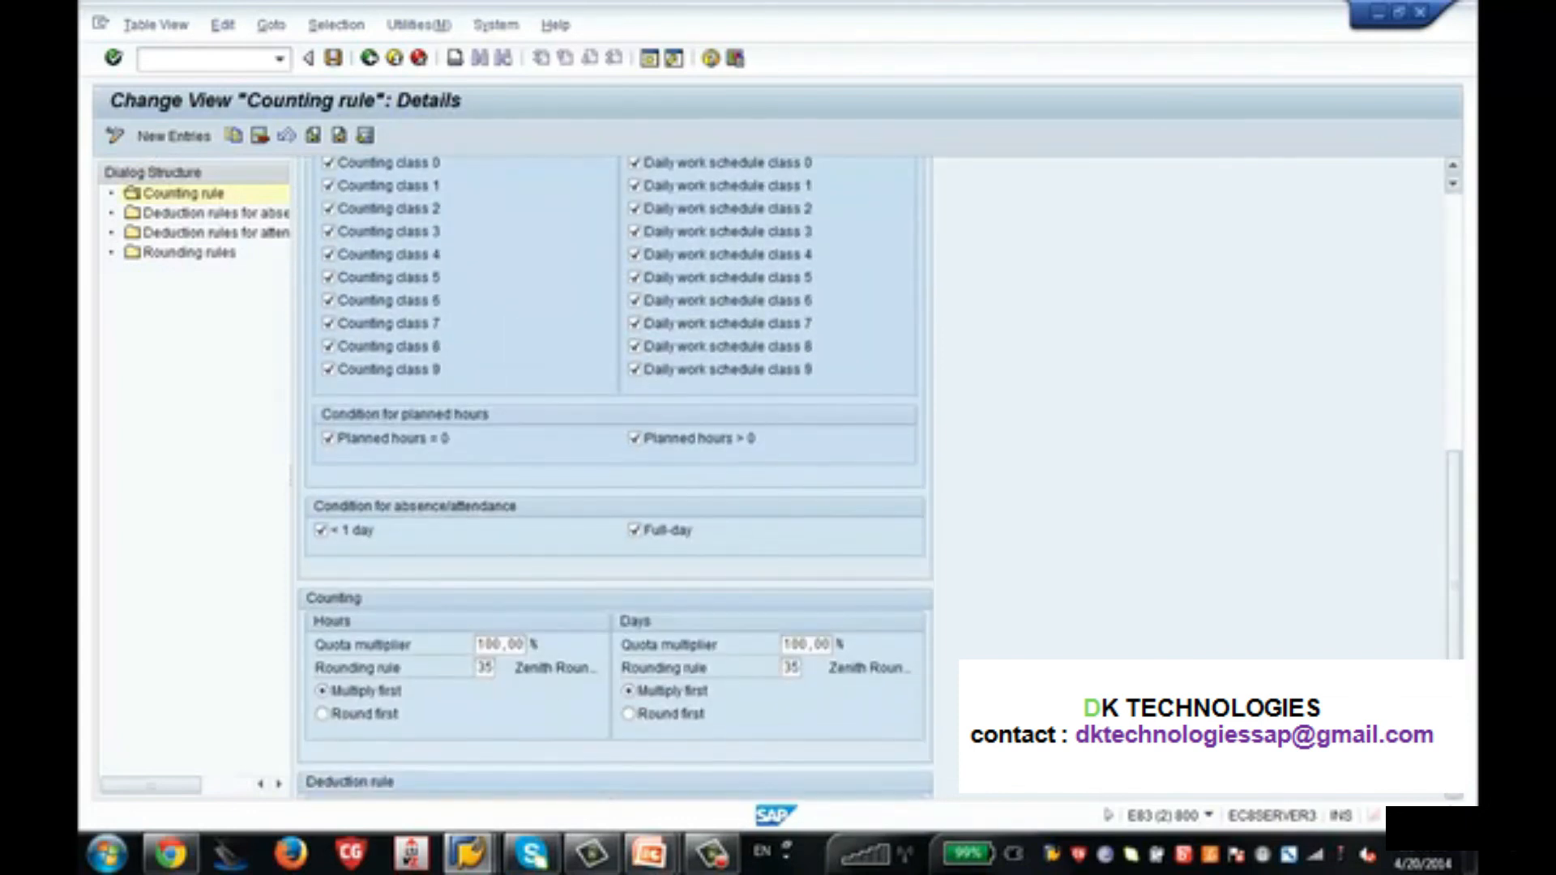
pyautogui.doubleClick(481, 644)
pyautogui.write('50')
pyautogui.press('Return')
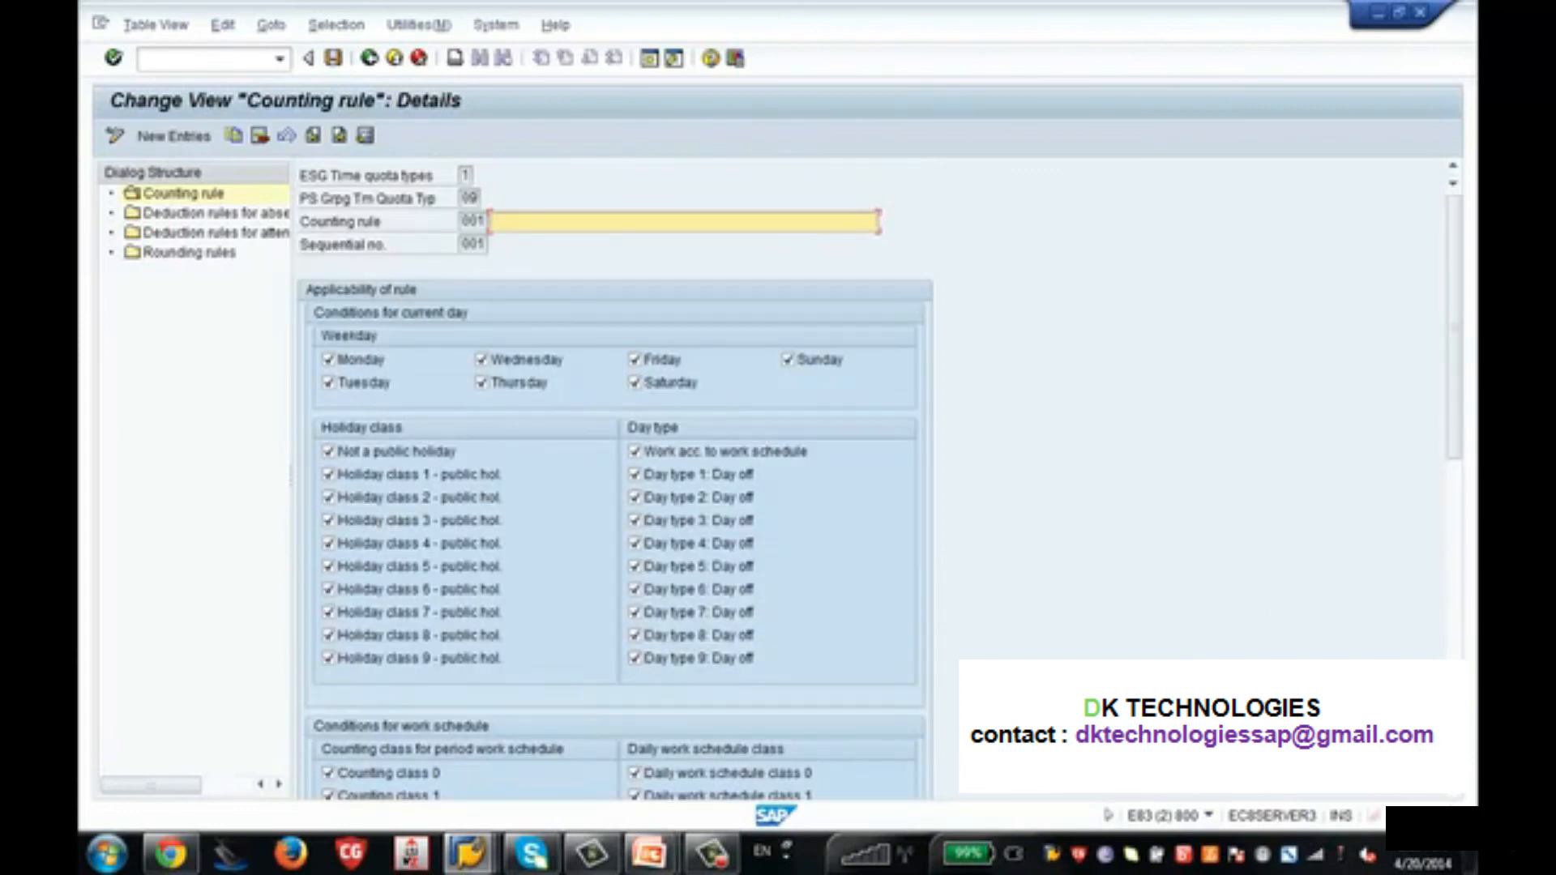
pyautogui.click(1454, 668)
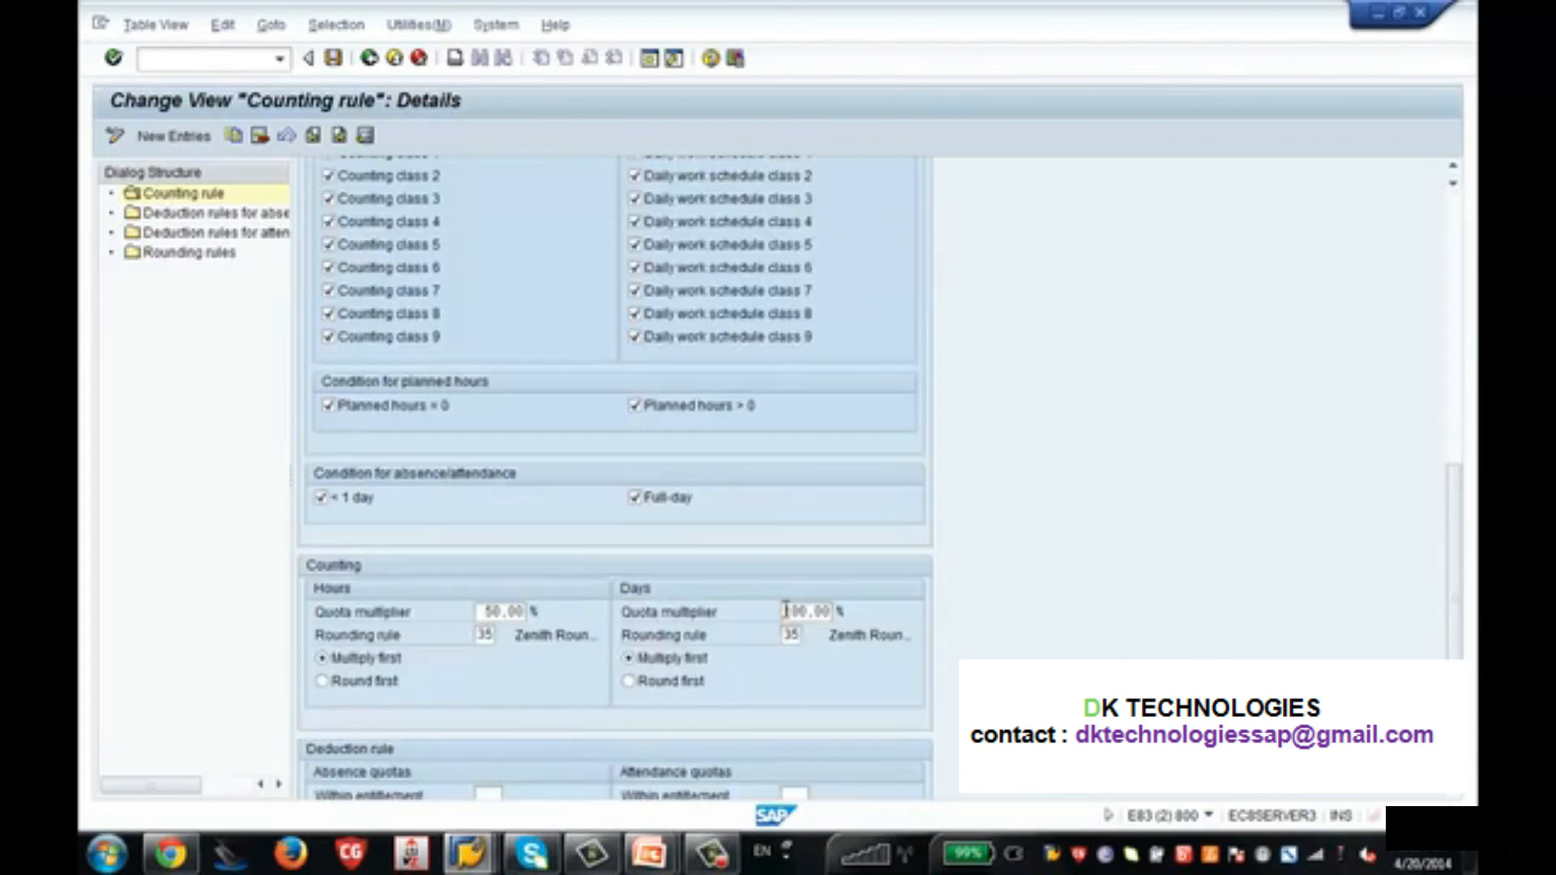
pyautogui.doubleClick(790, 612)
pyautogui.write('50')
pyautogui.press('Return')
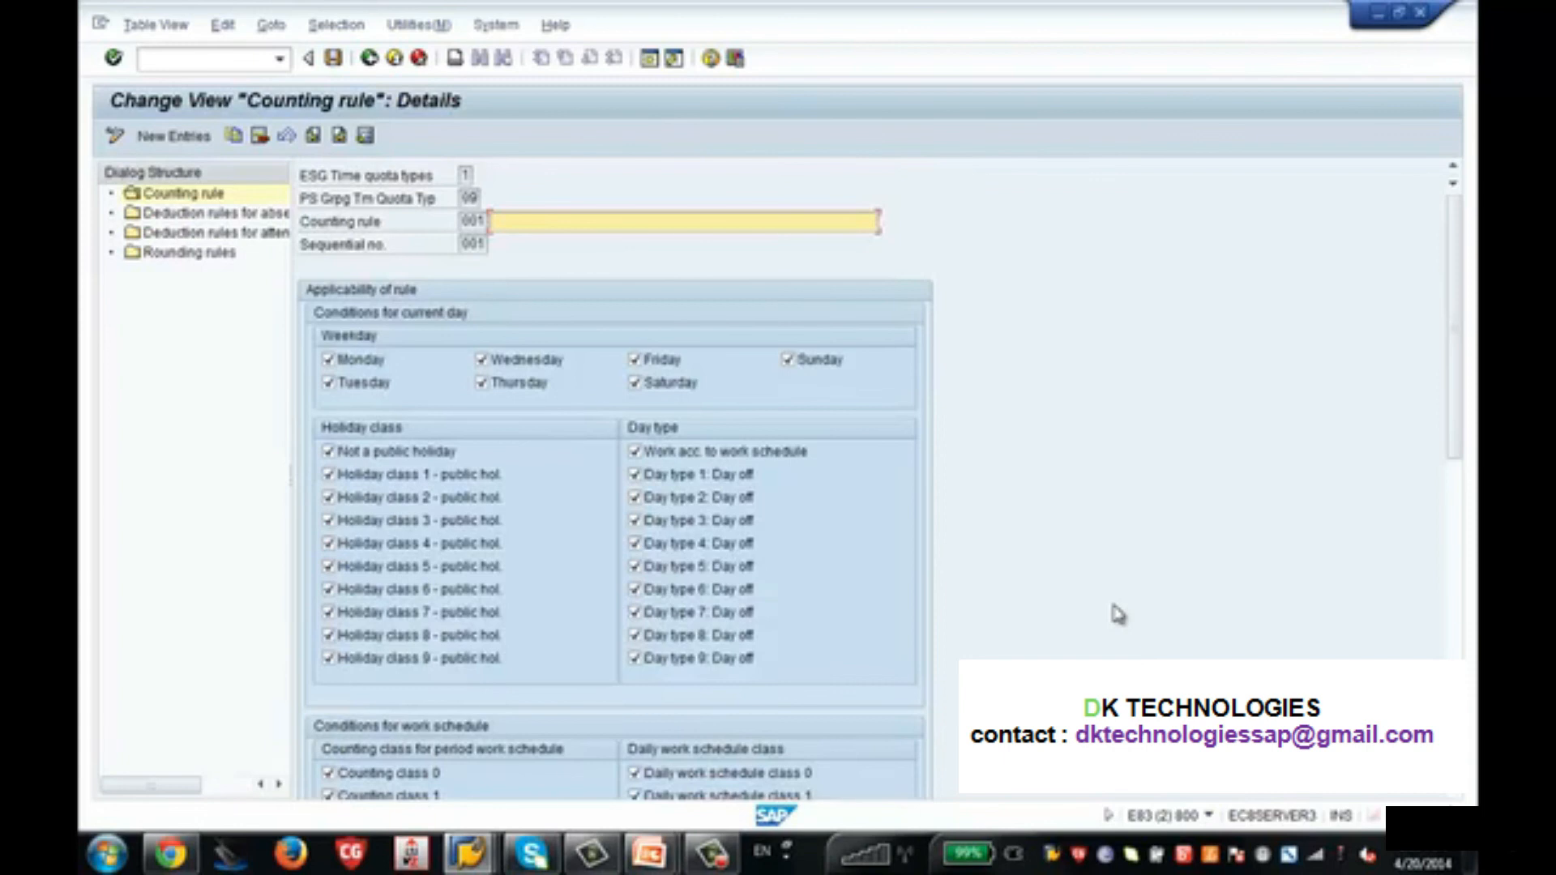
pyautogui.click(1455, 567)
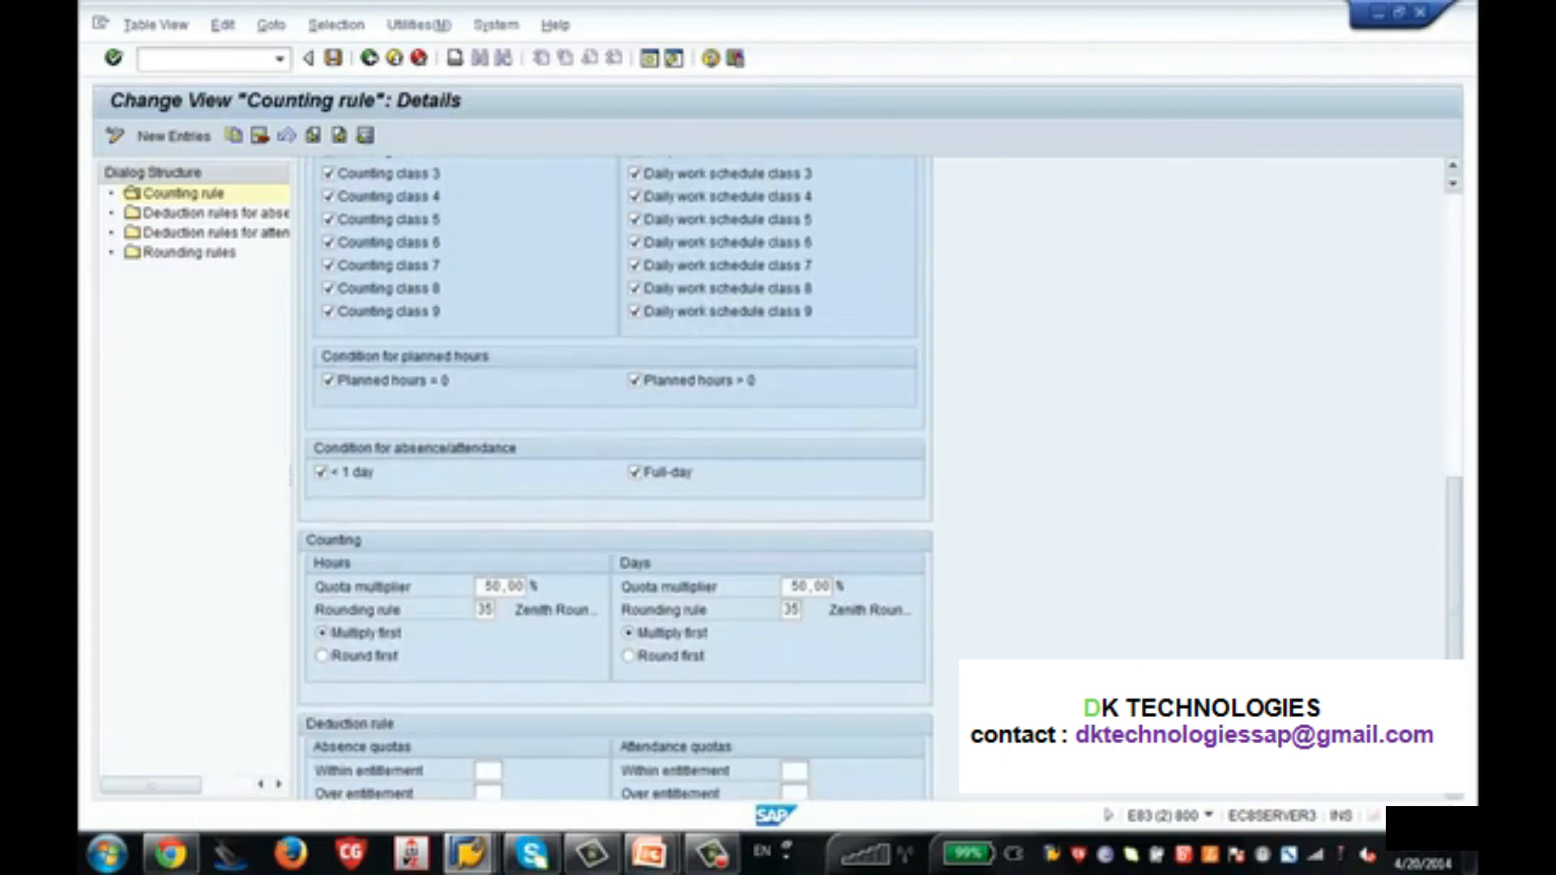
# Save the counting rule changes and return to the IMG structure.
pyautogui.press('Return')
pyautogui.hotkey('ctrl', 's')
pyautogui.press('Return')
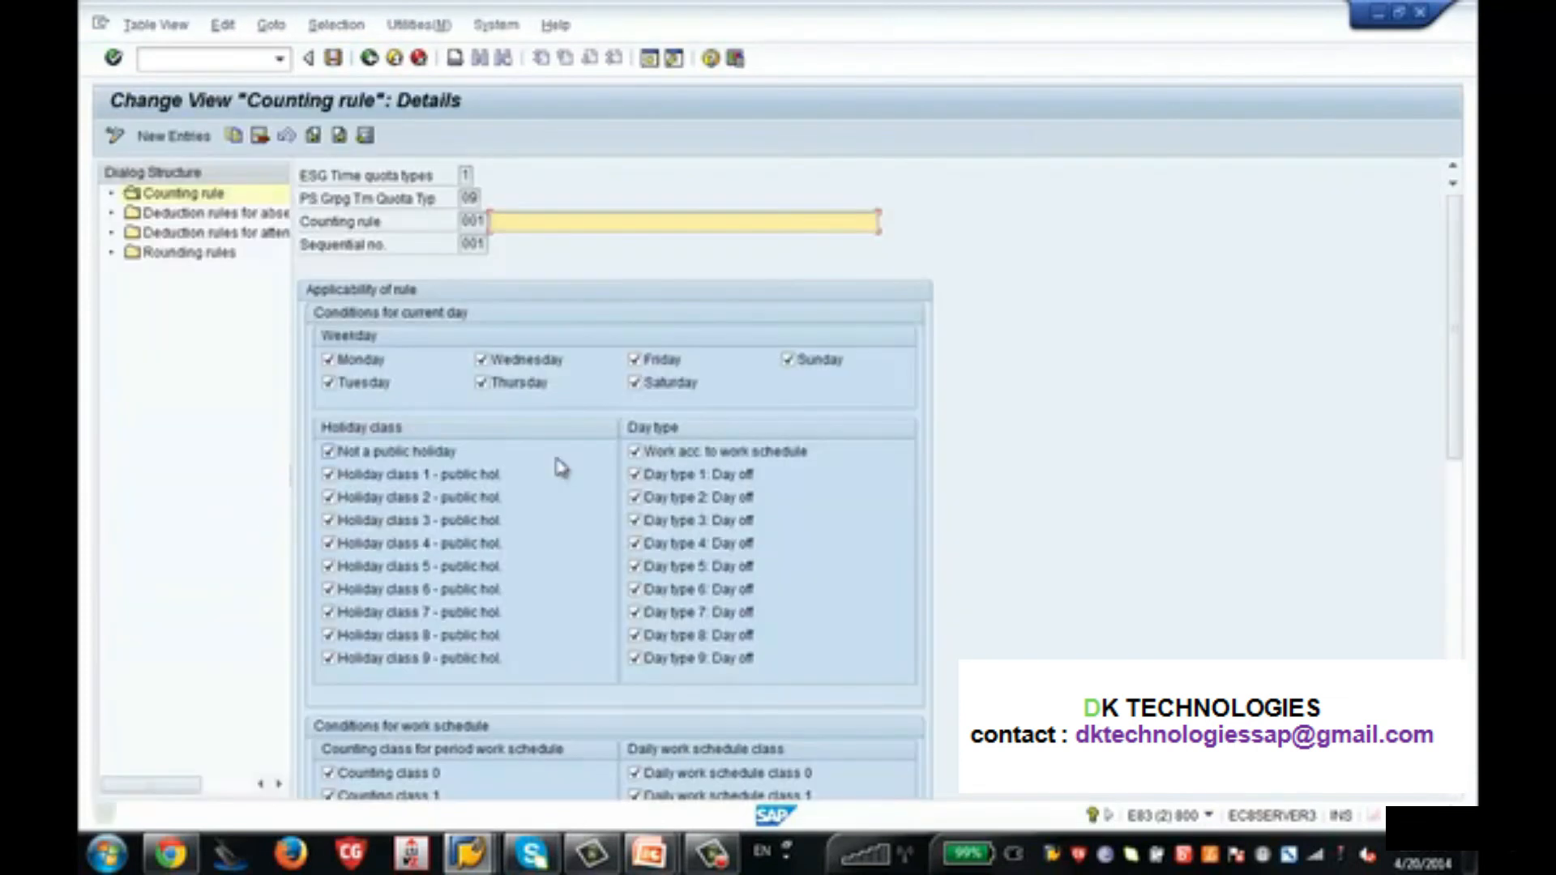
pyautogui.click(369, 58)
pyautogui.click(369, 58)
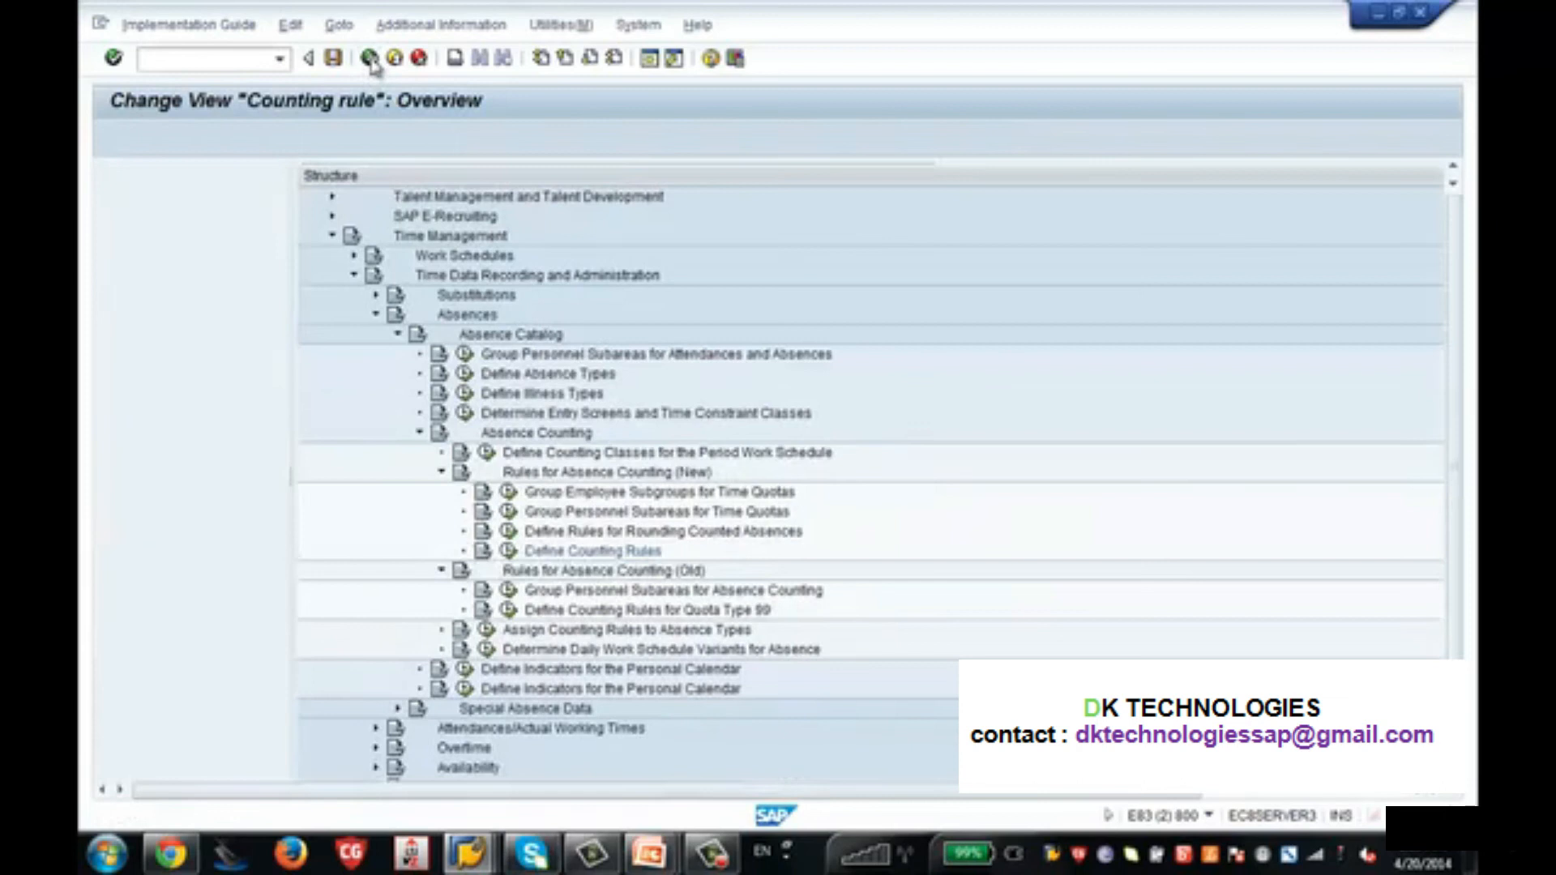
# Switch to the Create Absences session and validate the 04/21/2014 Zenith Leave record again.
pyautogui.moveTo(467, 851)
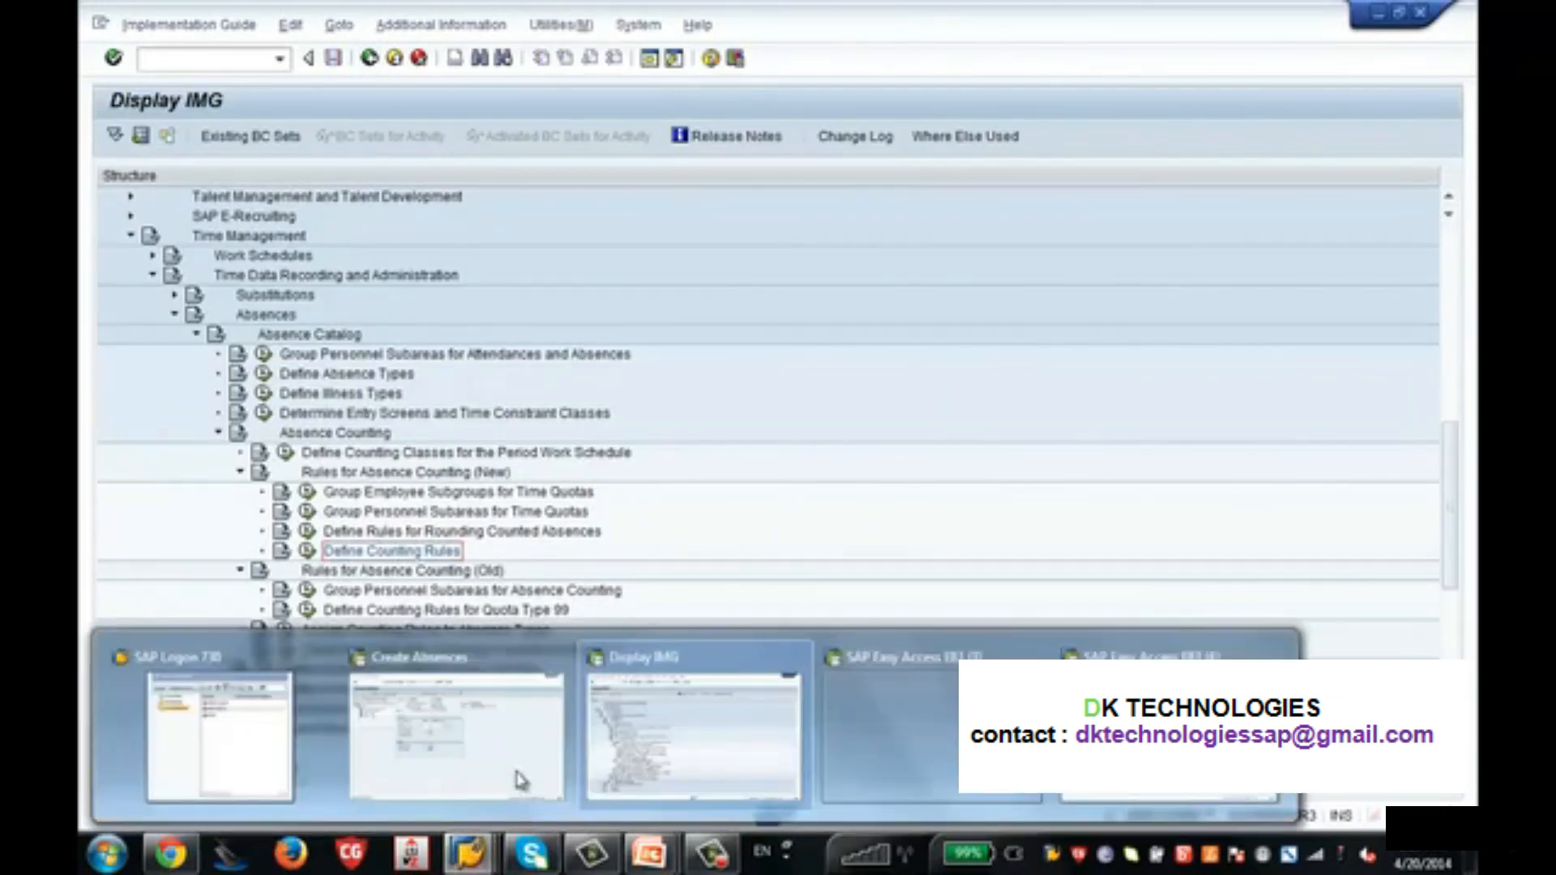
pyautogui.click(476, 738)
pyautogui.press('Return')
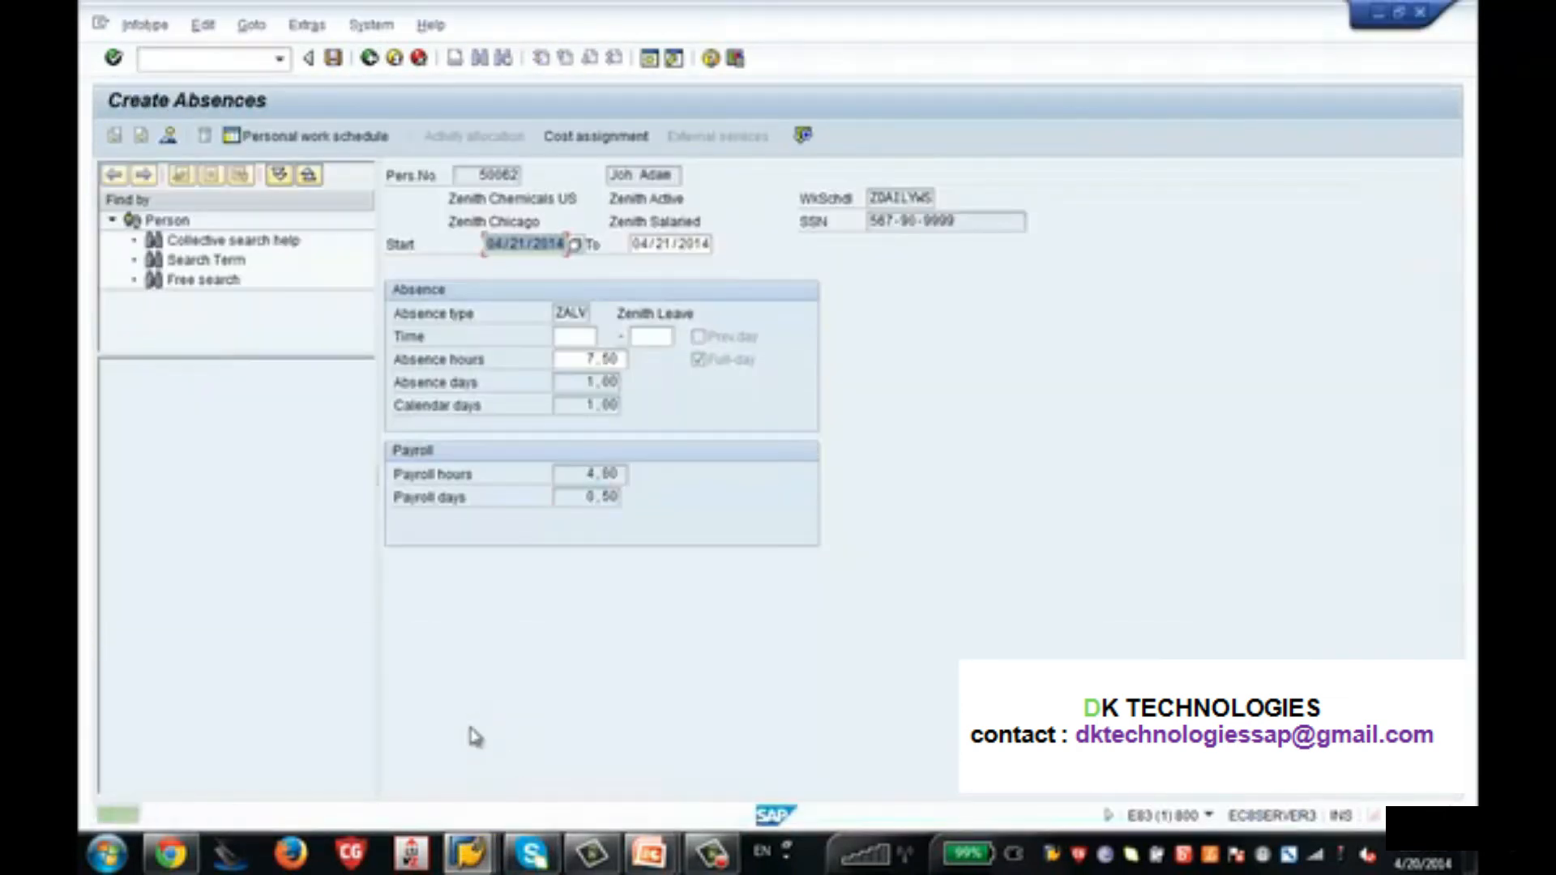
# Compare the recalculated payroll hours and payroll days with the absence days of the Zenith Leave record.
pyautogui.moveTo(578, 474); pyautogui.dragTo(630, 476)
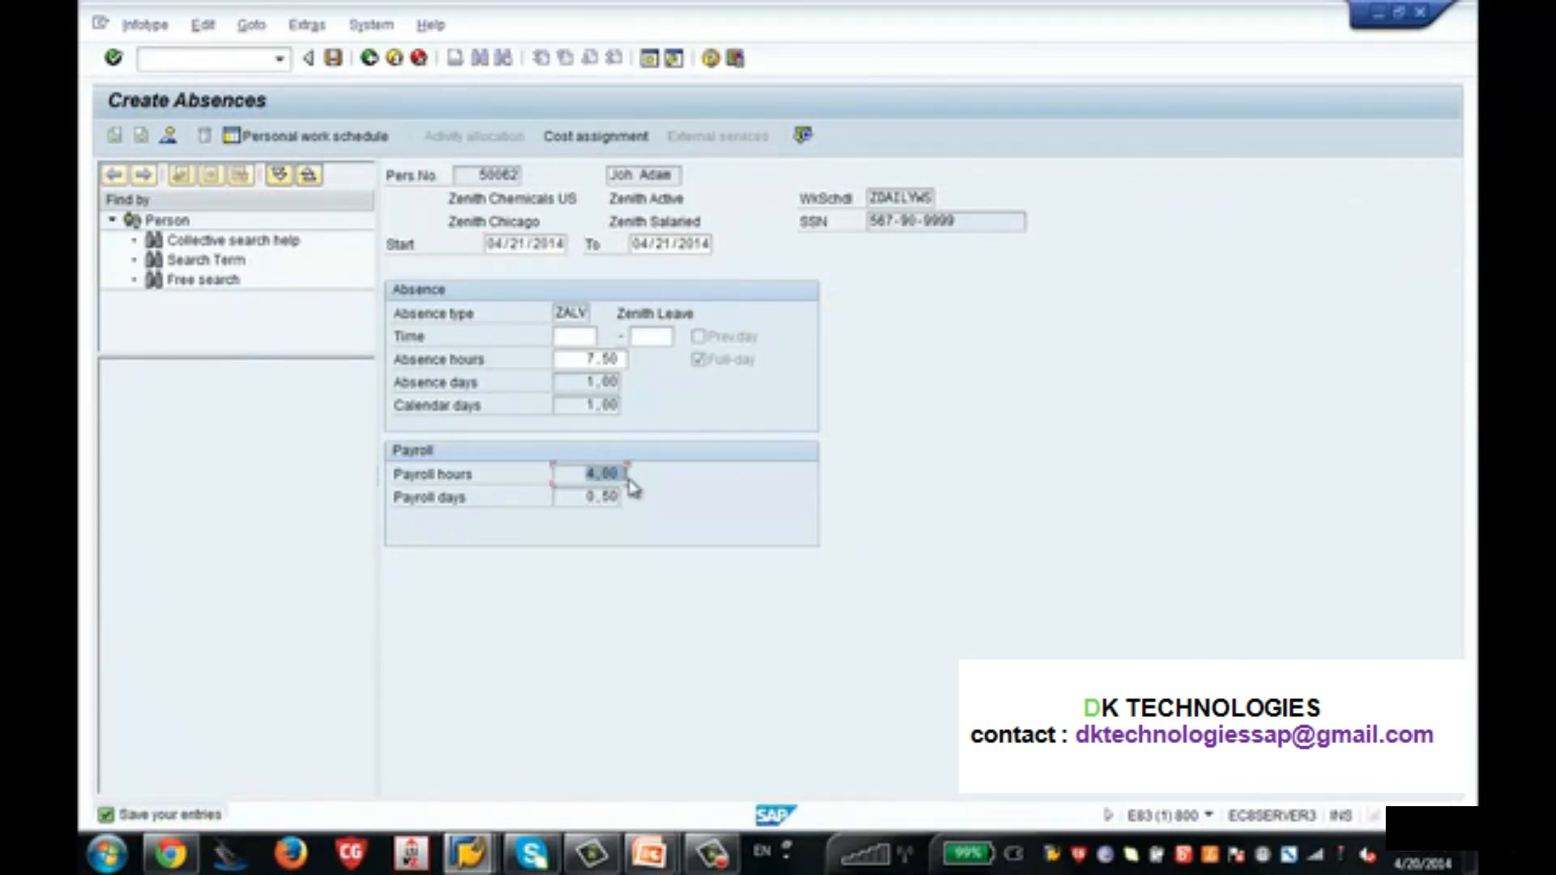
pyautogui.moveTo(570, 495); pyautogui.dragTo(630, 504)
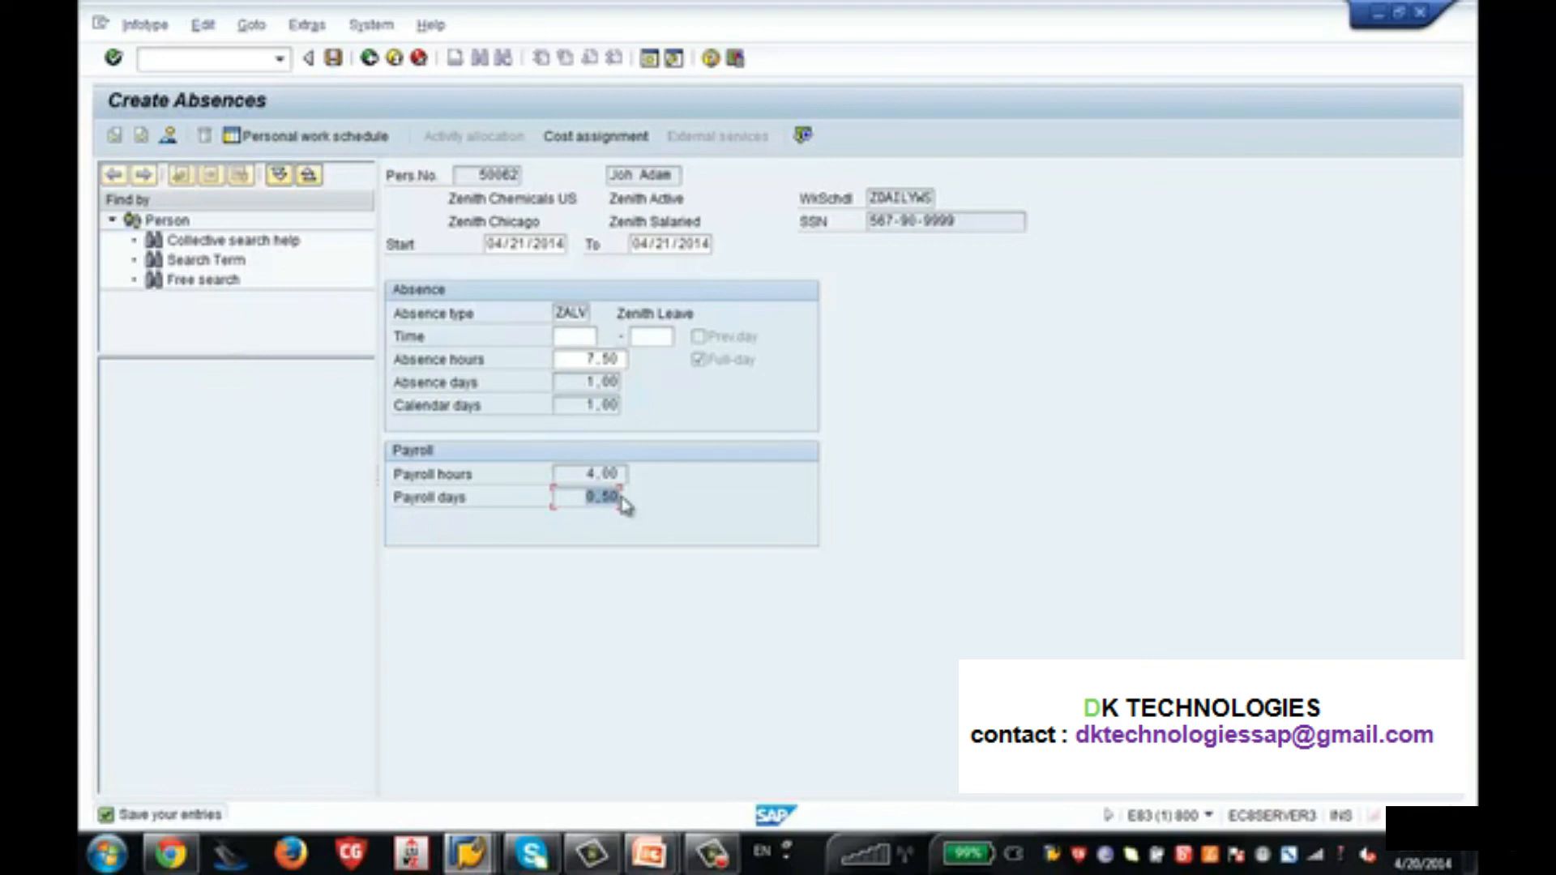
pyautogui.moveTo(575, 382); pyautogui.dragTo(619, 378)
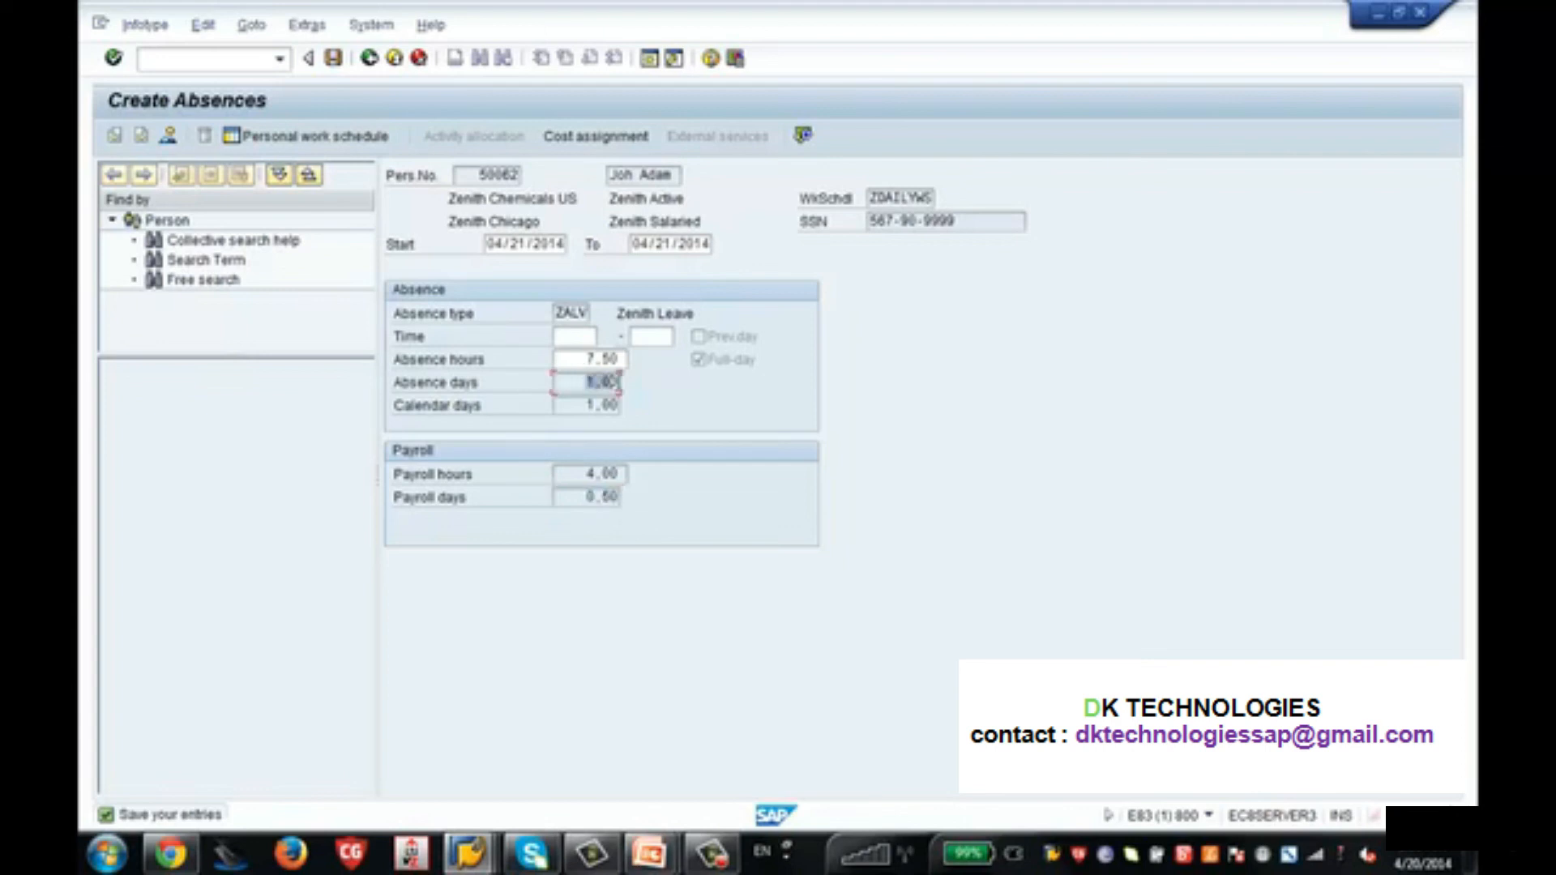
pyautogui.click(593, 475)
pyautogui.moveTo(590, 475); pyautogui.dragTo(629, 499)
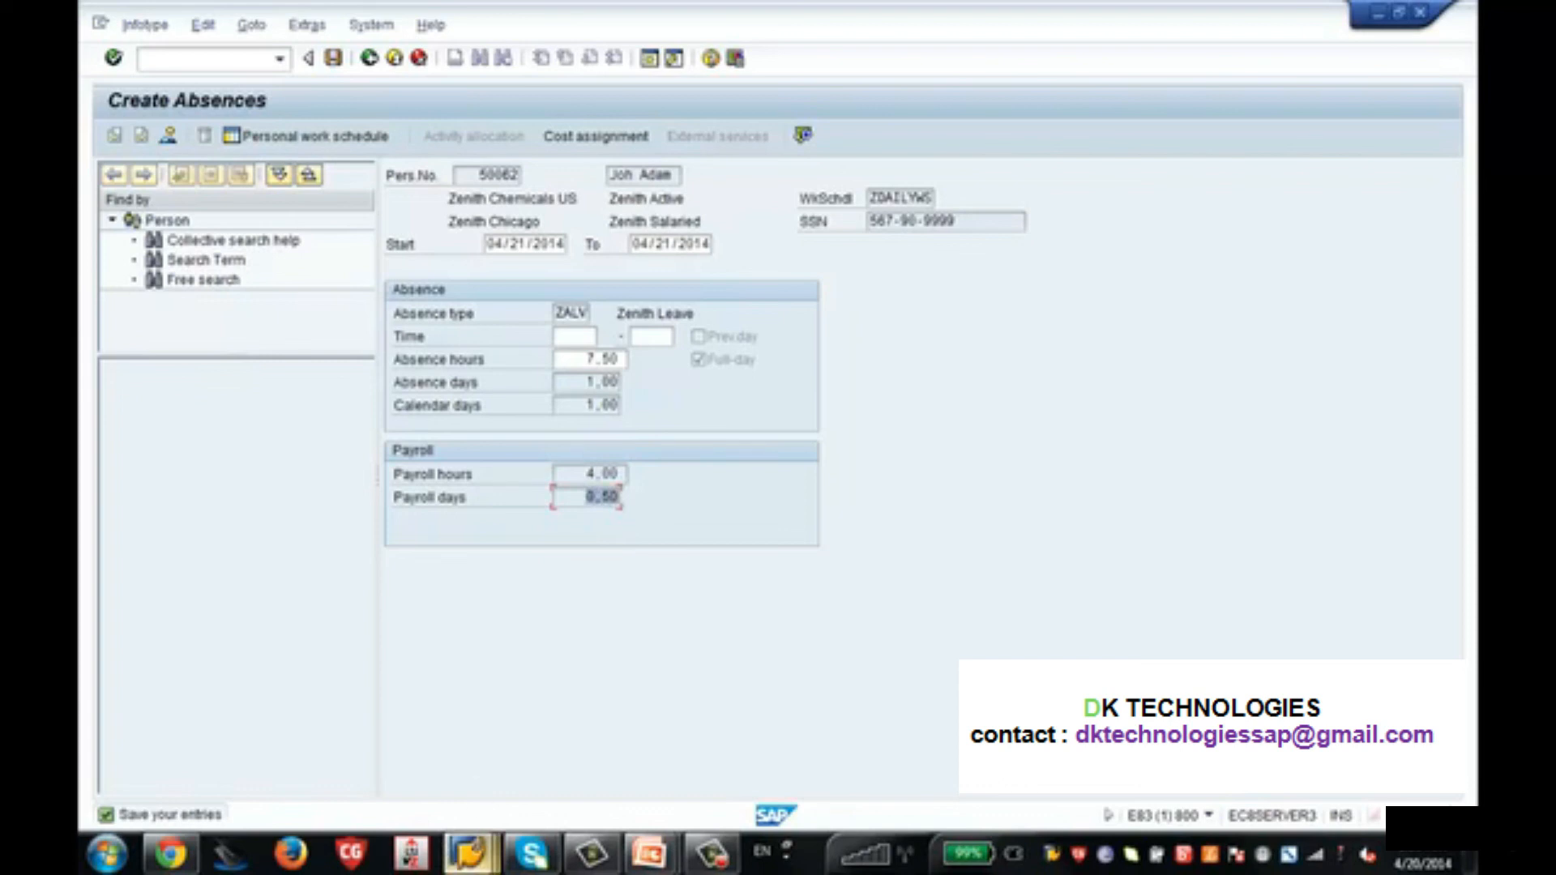
pyautogui.moveTo(468, 853)
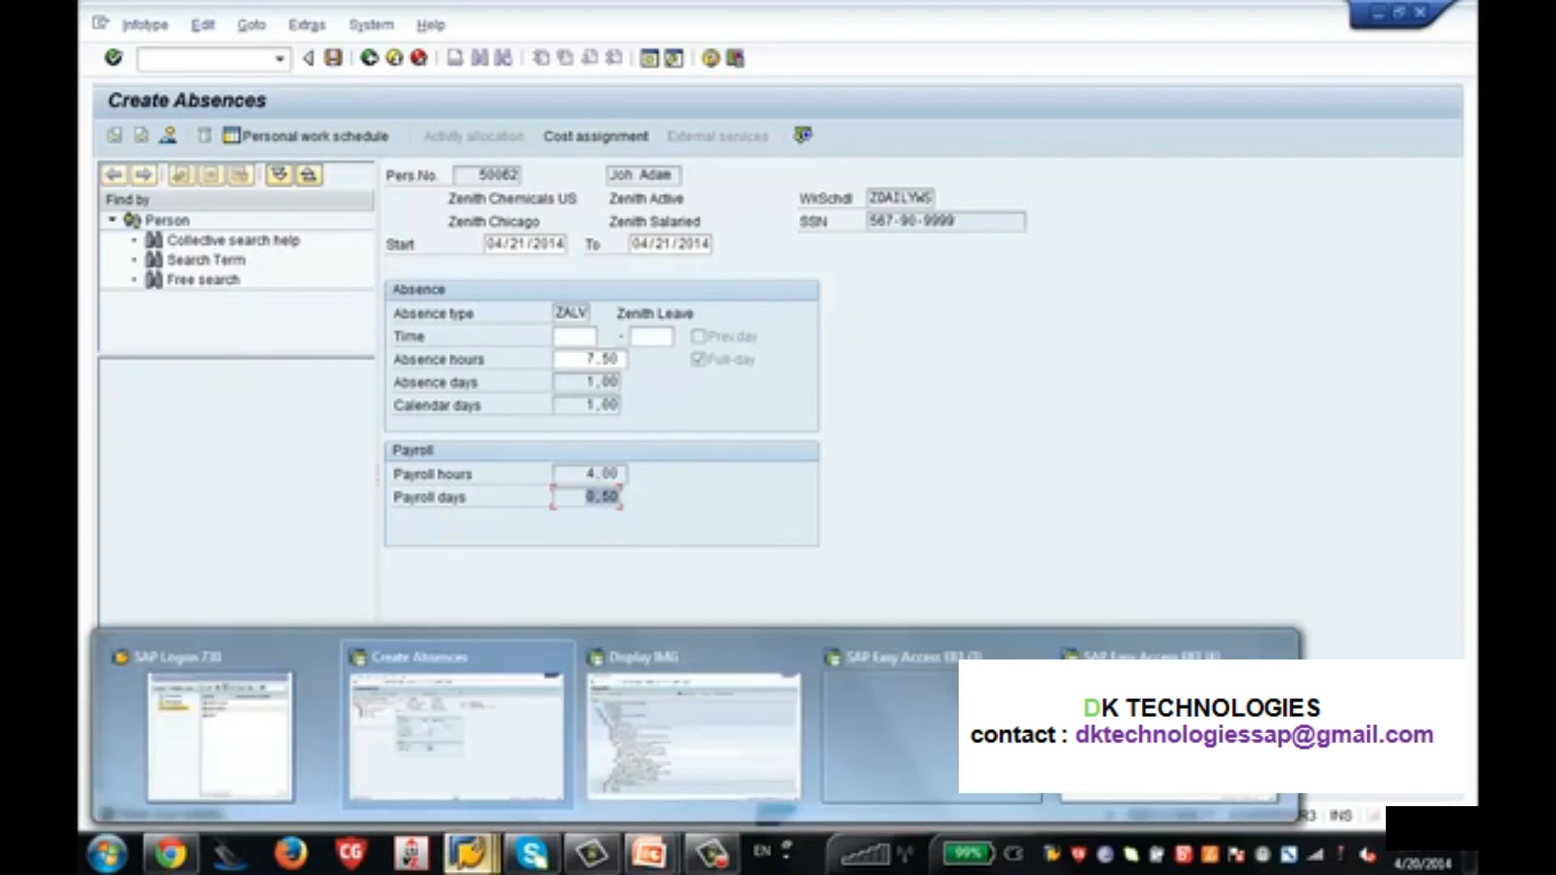